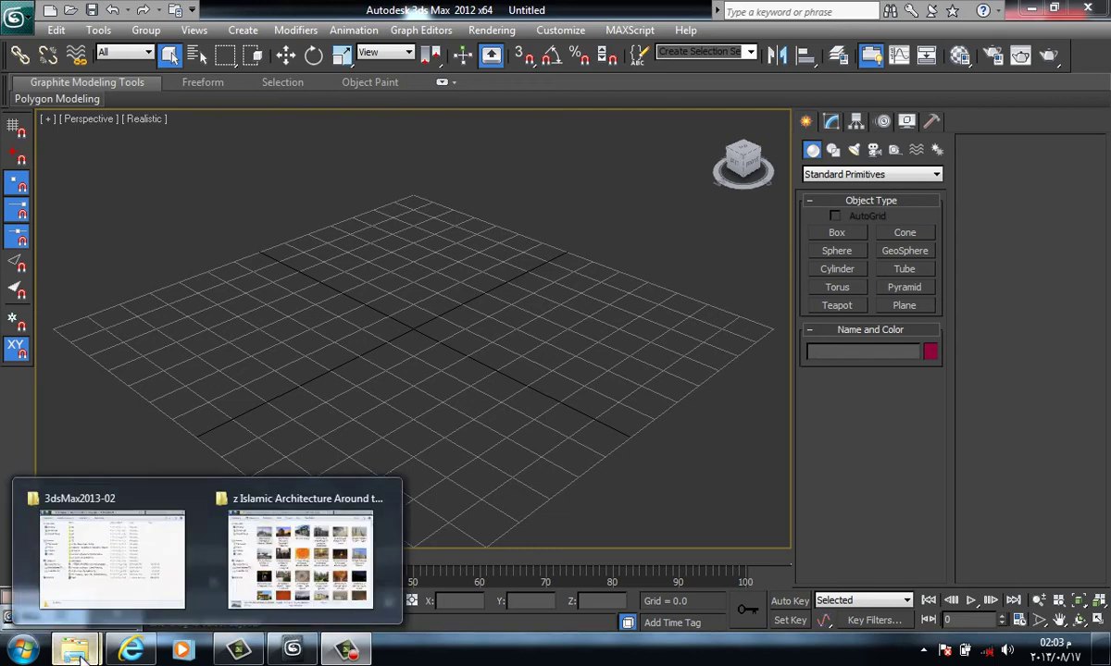
Go from Lecture 4 into 05. My Works > 01. Cars showroom and select the Daylight2 image
click(268, 525)
key(BackSpace)
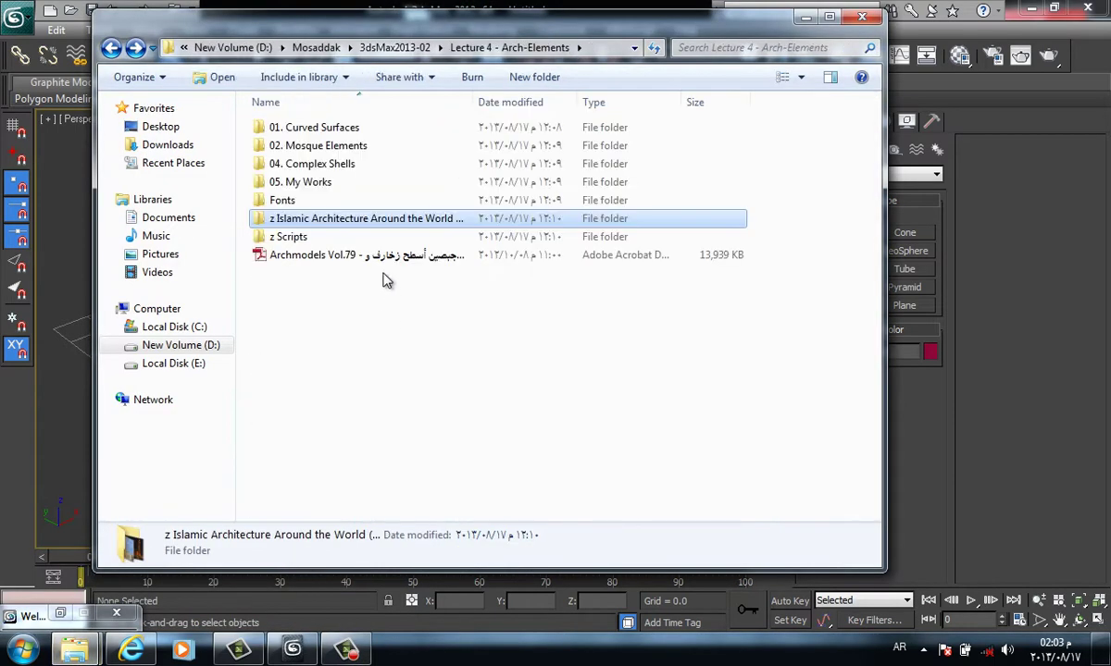
key(Up)
key(Up)
key(Up)
click(321, 182)
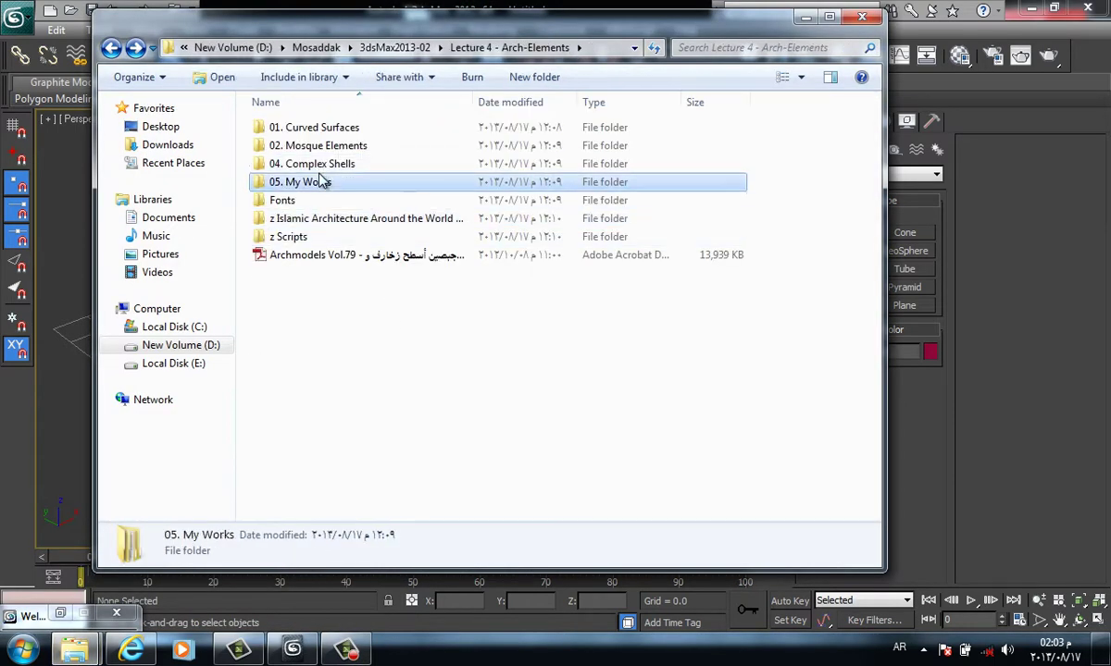
double_click(324, 183)
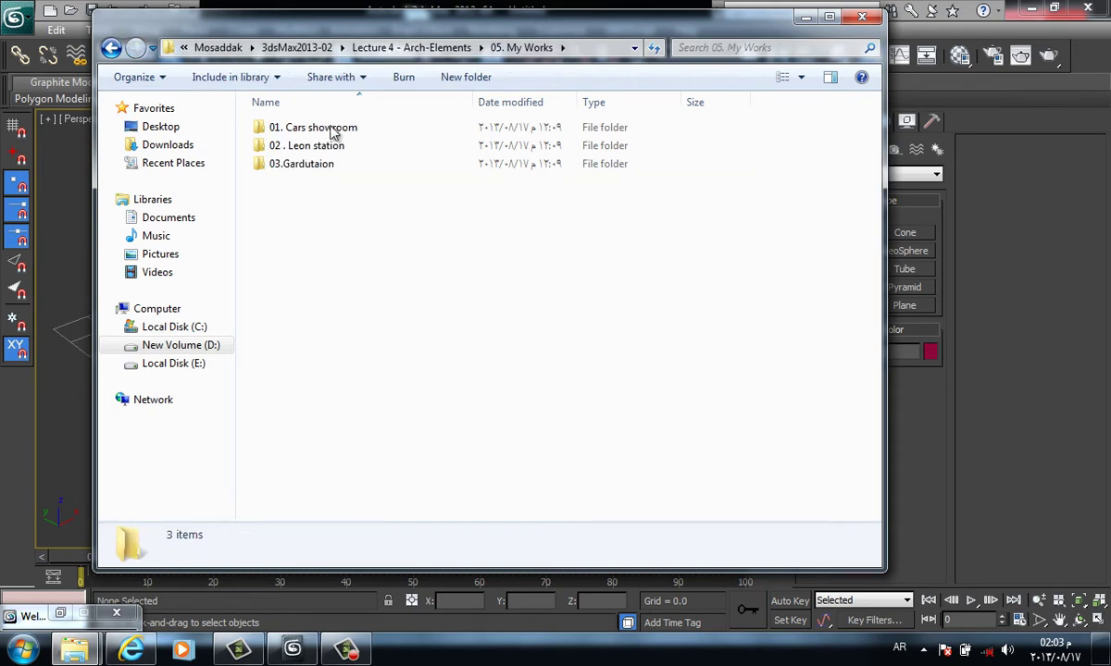
key(Down)
key(Down)
key(Down)
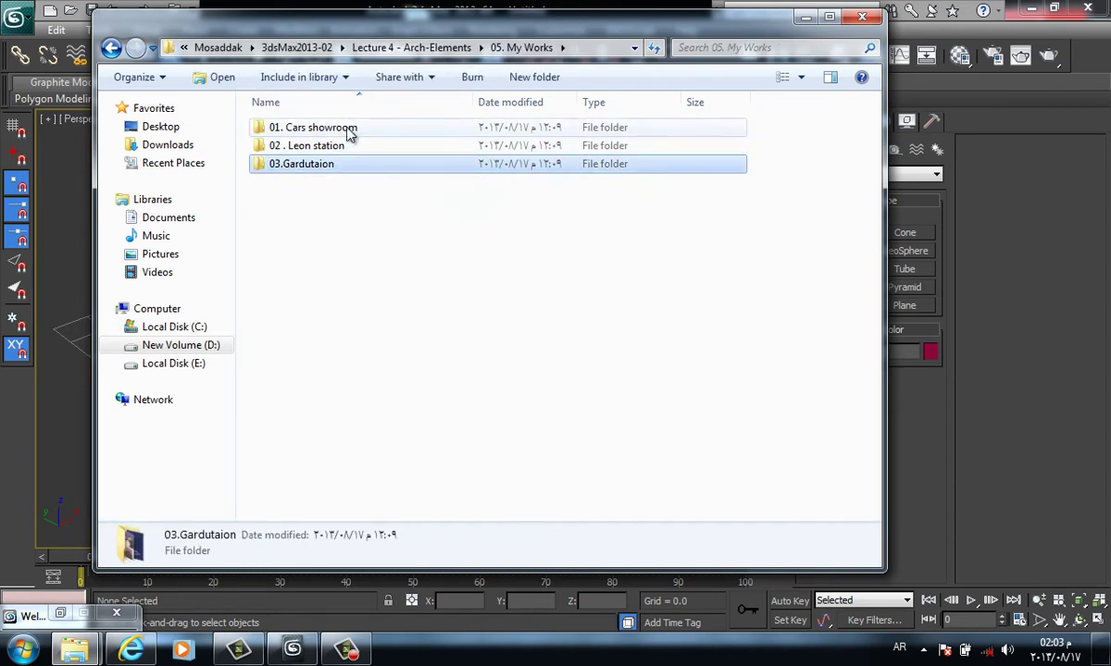
double_click(350, 131)
click(295, 159)
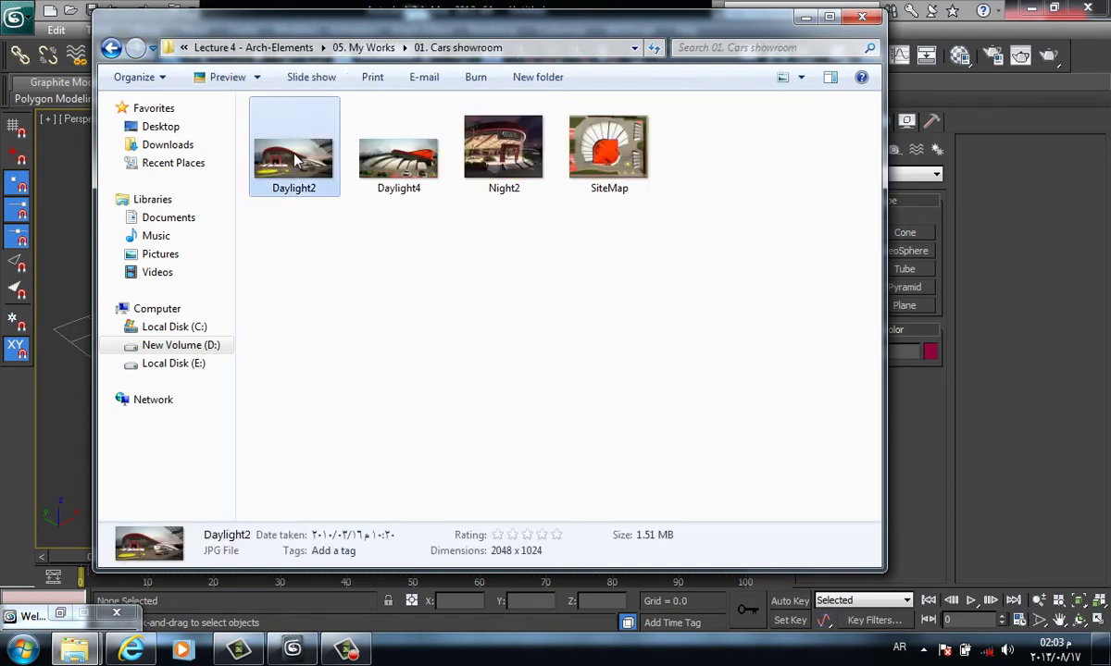
Open Daylight2.jpg in Picasa Photo Viewer and nudge the image slightly down and right
double_click(294, 159)
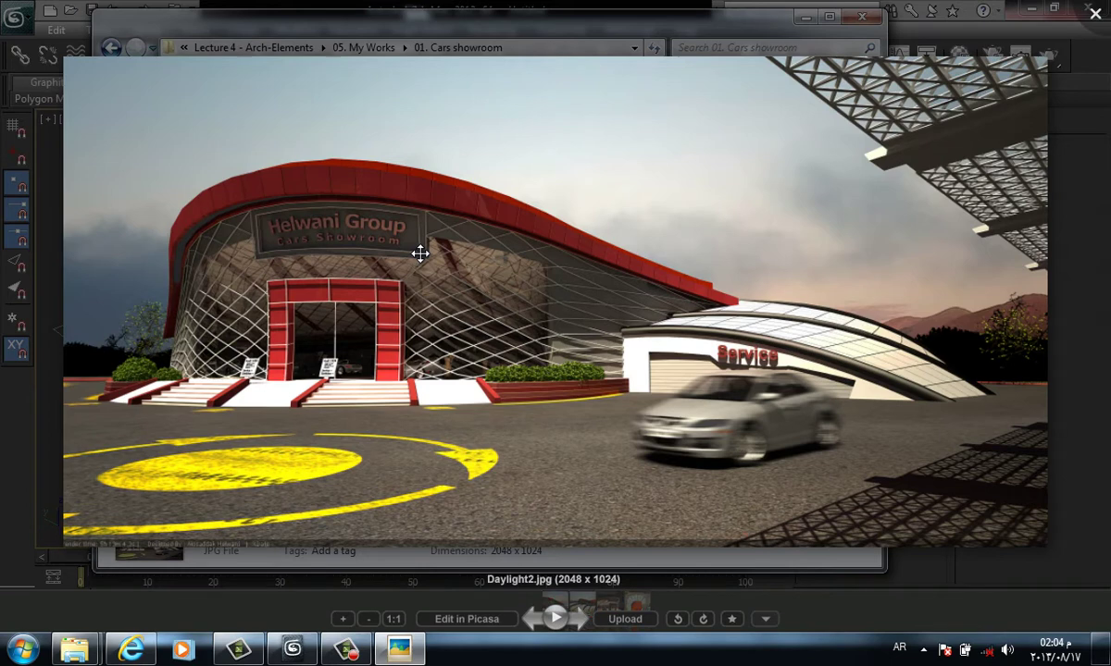
drag(423, 267, 429, 274)
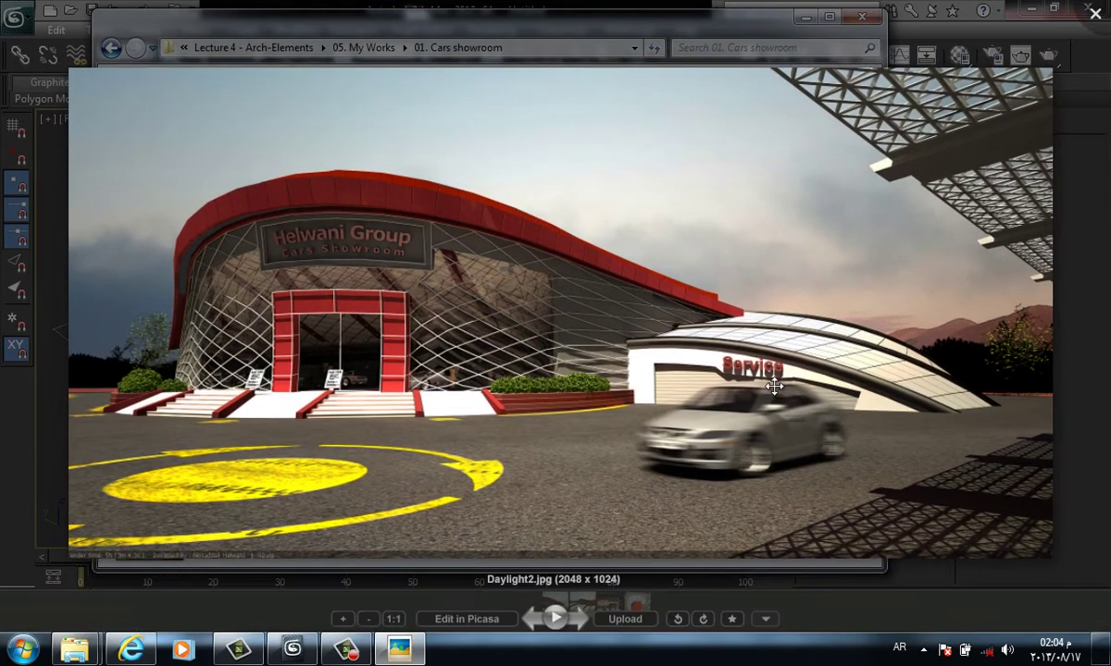
drag(774, 387, 838, 396)
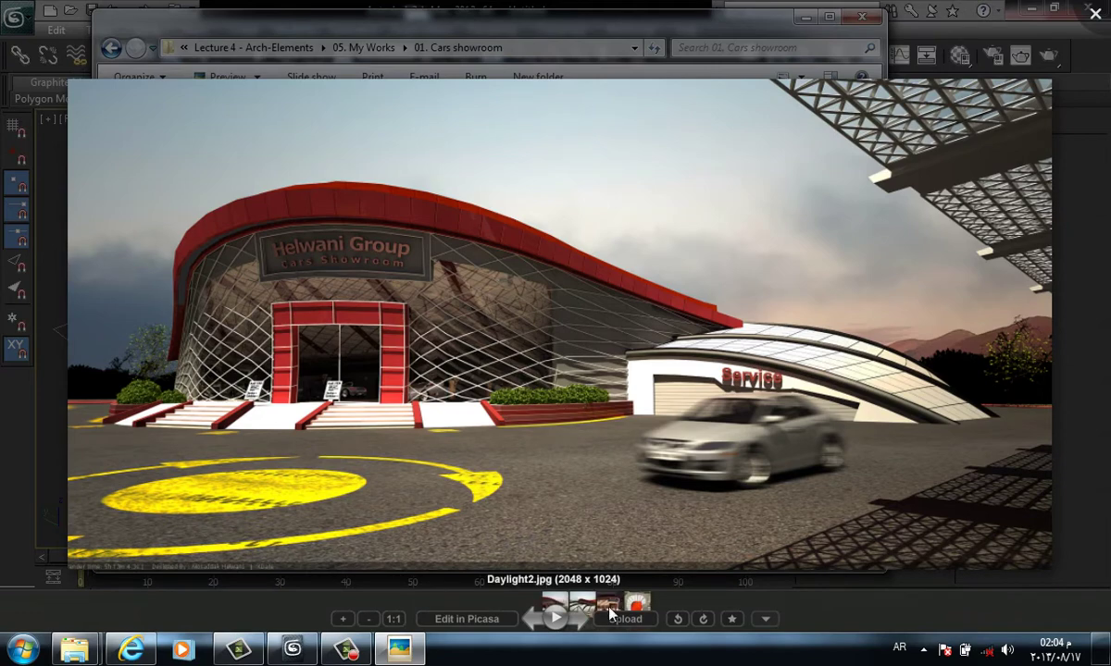
Cycle through Daylight4, SiteMap and the night render, arriving back at Daylight4
click(578, 618)
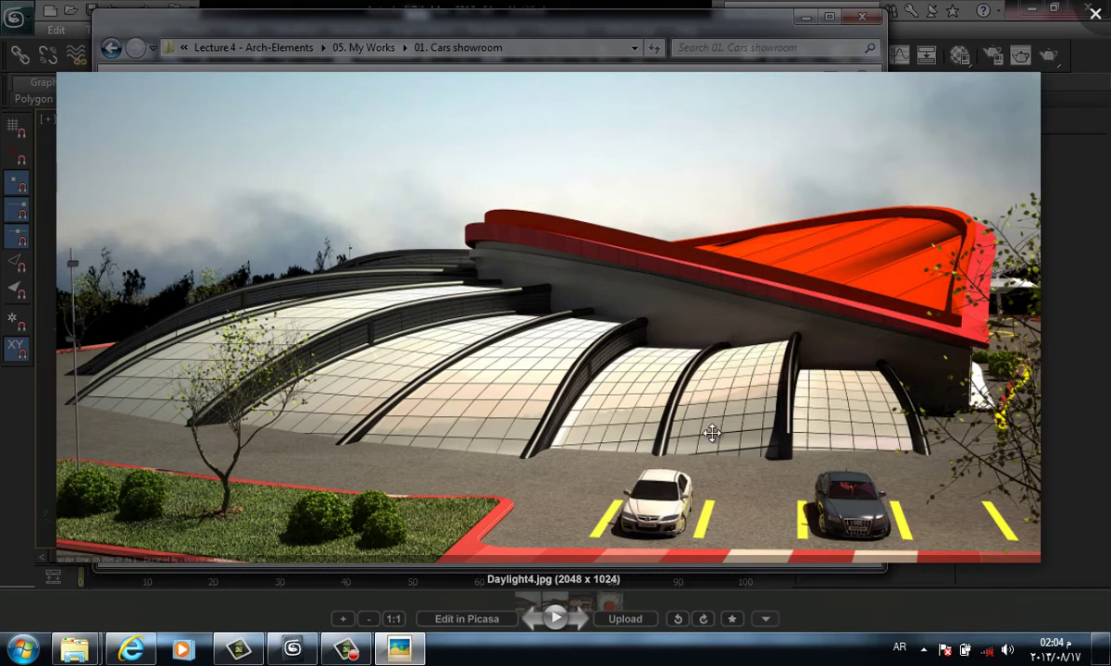
click(578, 619)
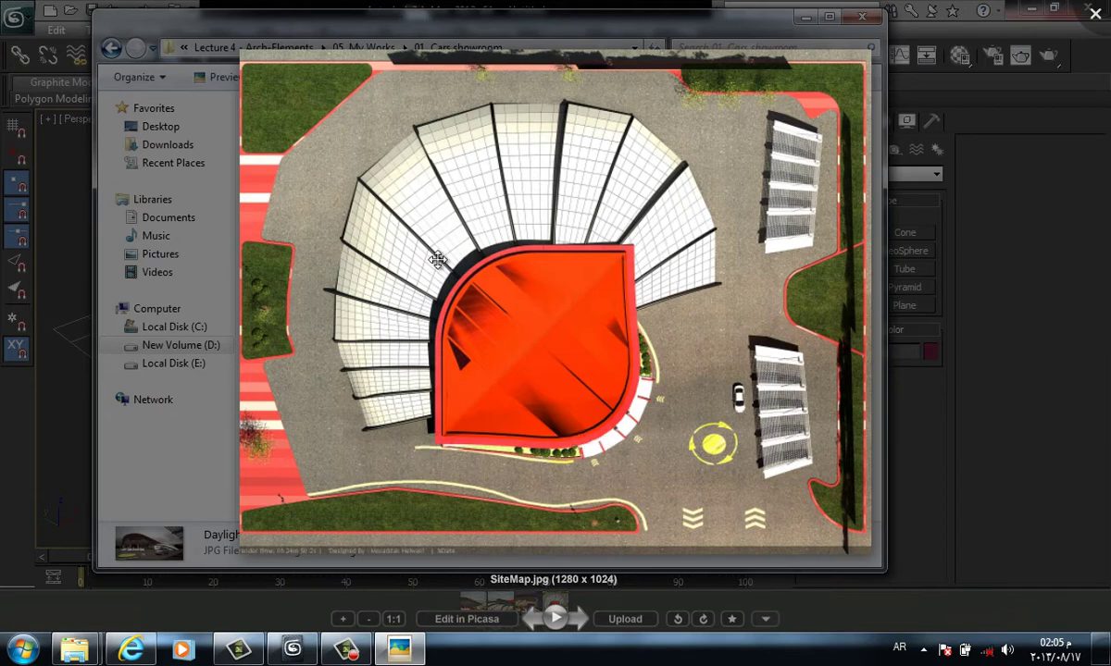
click(574, 622)
click(574, 622)
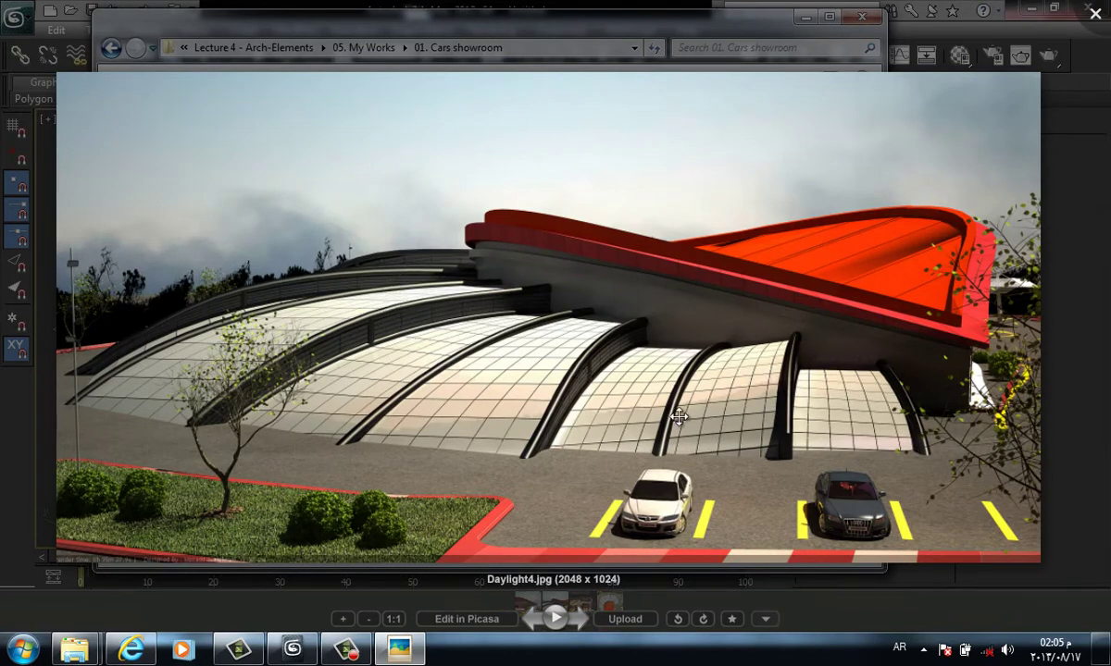
Zoom into Daylight4 and pan left to study its ribbed glass shells
scroll(620, 372, up, 2)
scroll(570, 322, up, 2)
scroll(558, 315, up, 2)
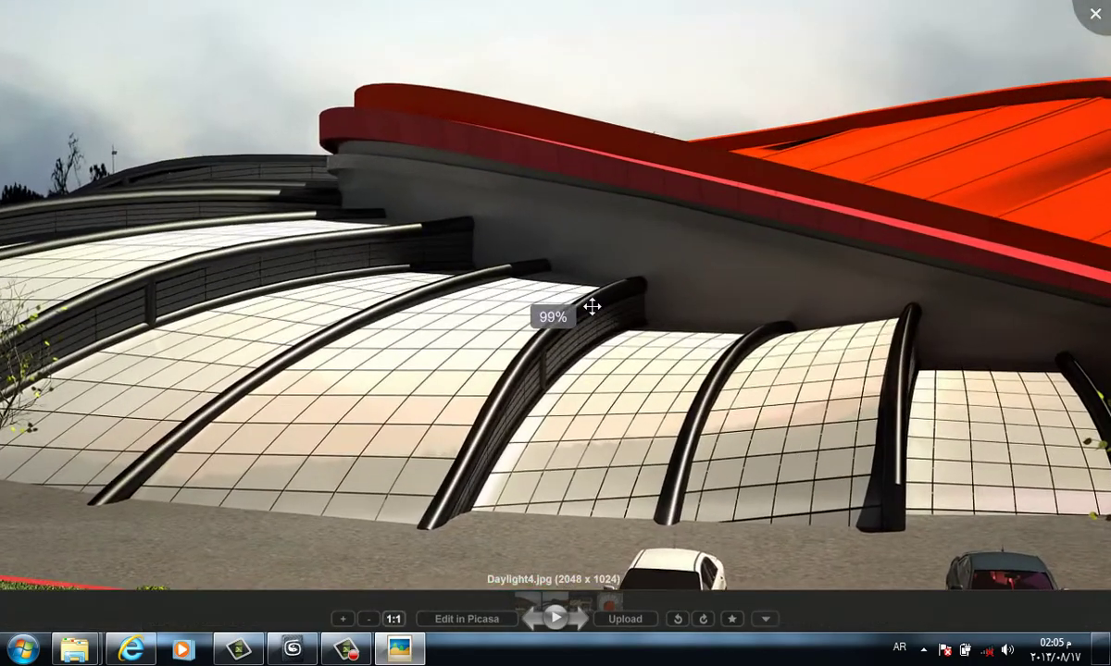
scroll(591, 307, up, 1)
drag(399, 262, 640, 288)
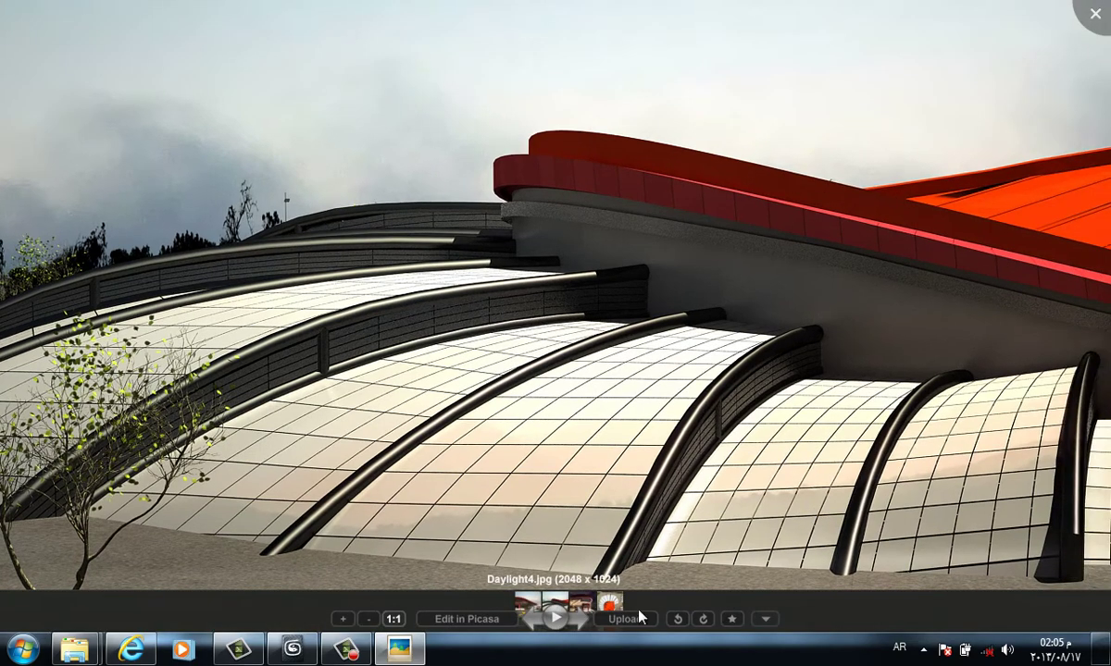
Step through the showroom renders from Night2 on to Daylight2 and SiteMap
click(580, 618)
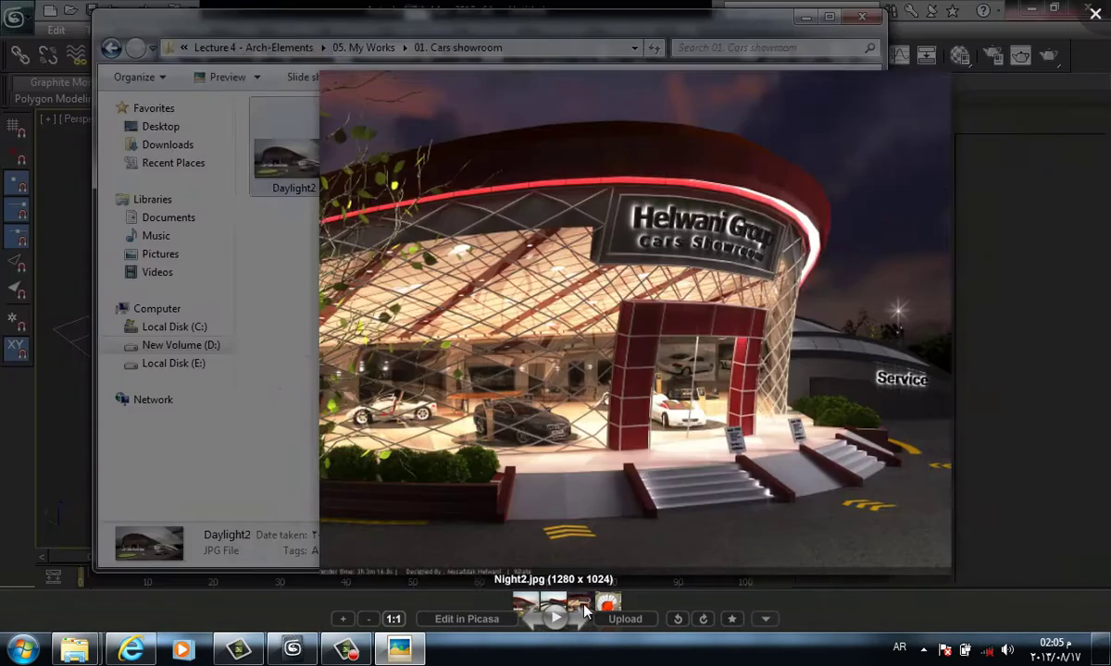
click(584, 607)
click(584, 607)
click(584, 607)
click(584, 607)
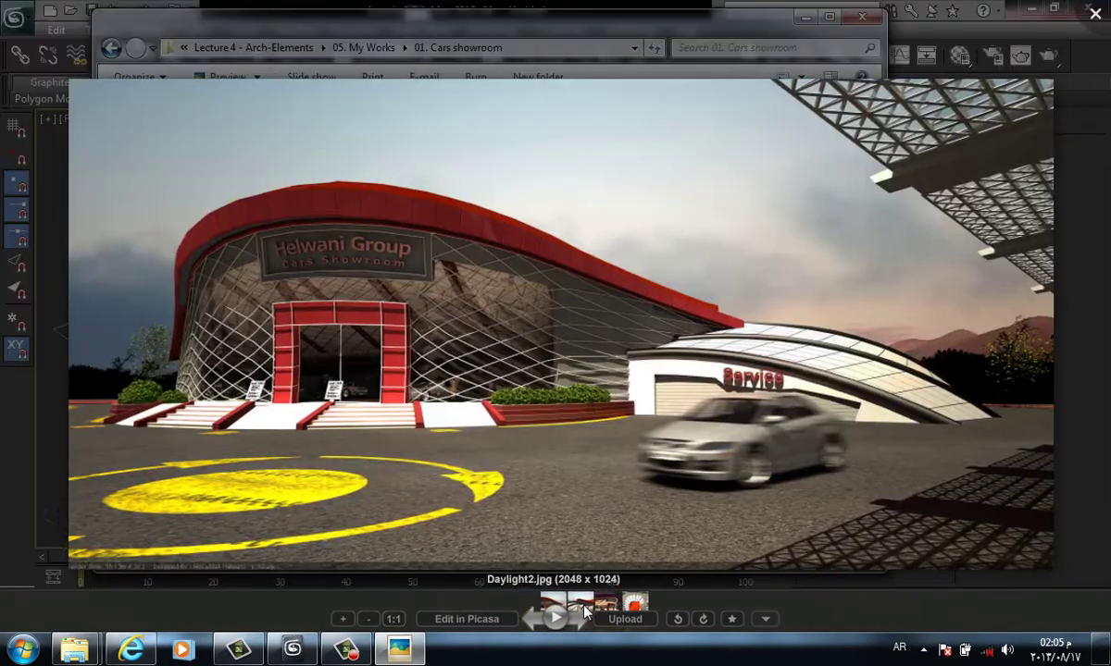
click(584, 610)
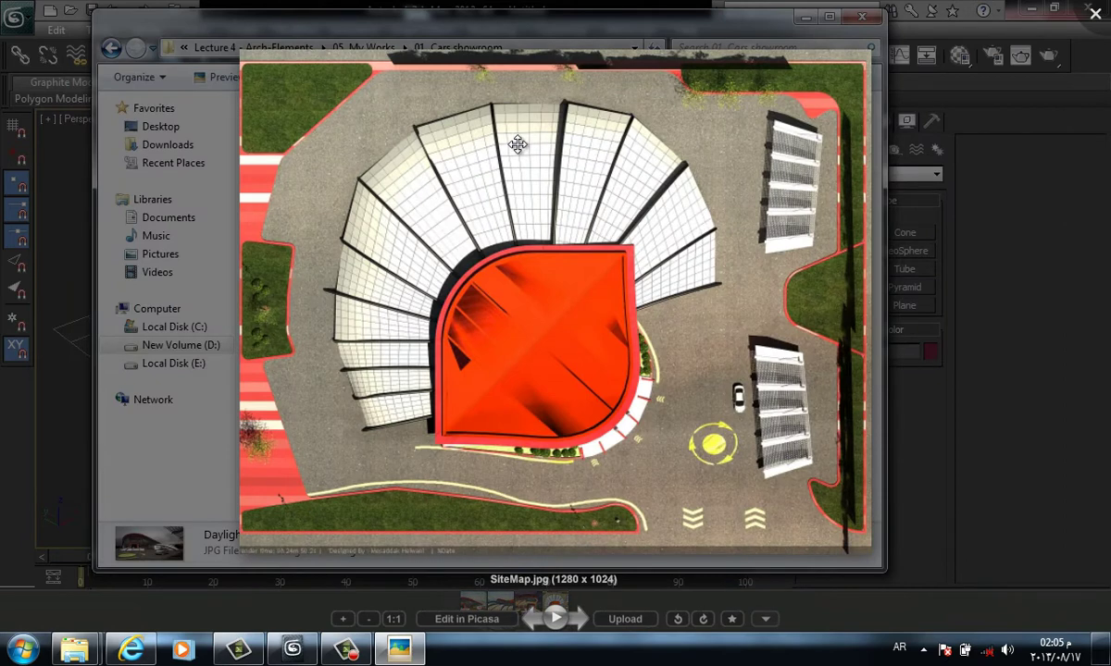
Flip between SiteMap, the night render, Daylight4 and Daylight2, then close the viewer
click(545, 627)
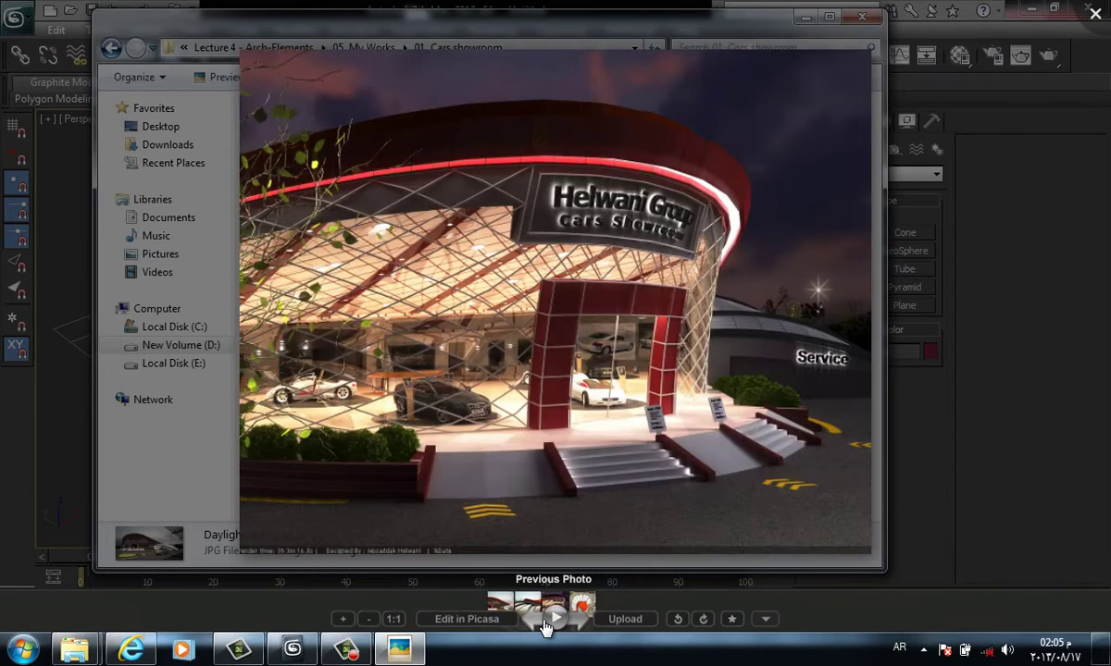
click(545, 627)
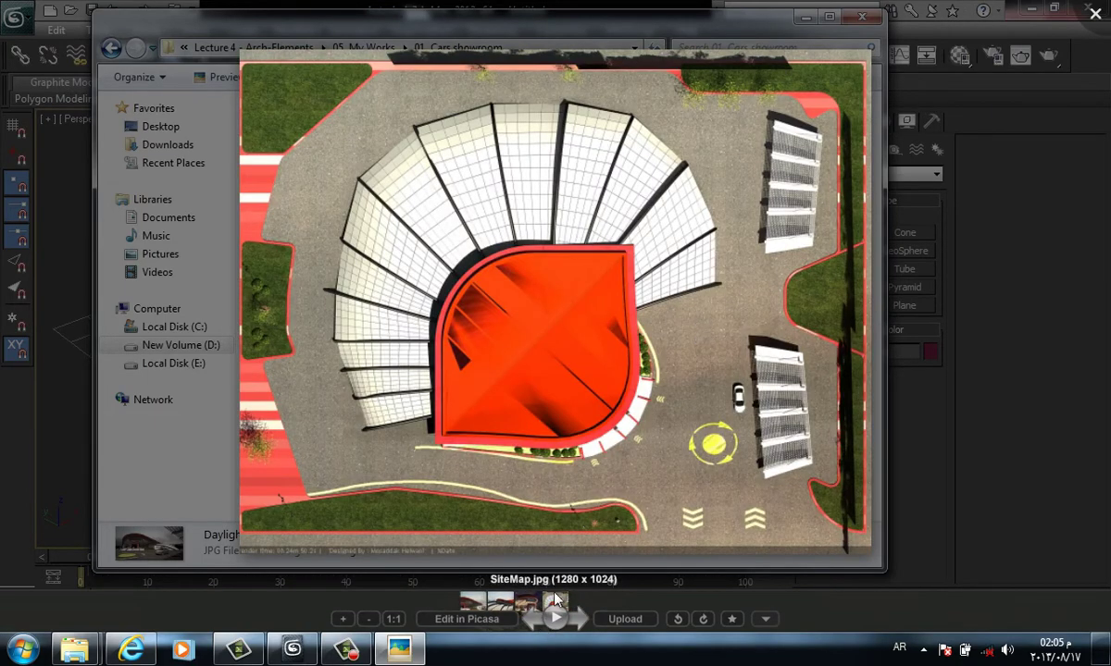
click(545, 626)
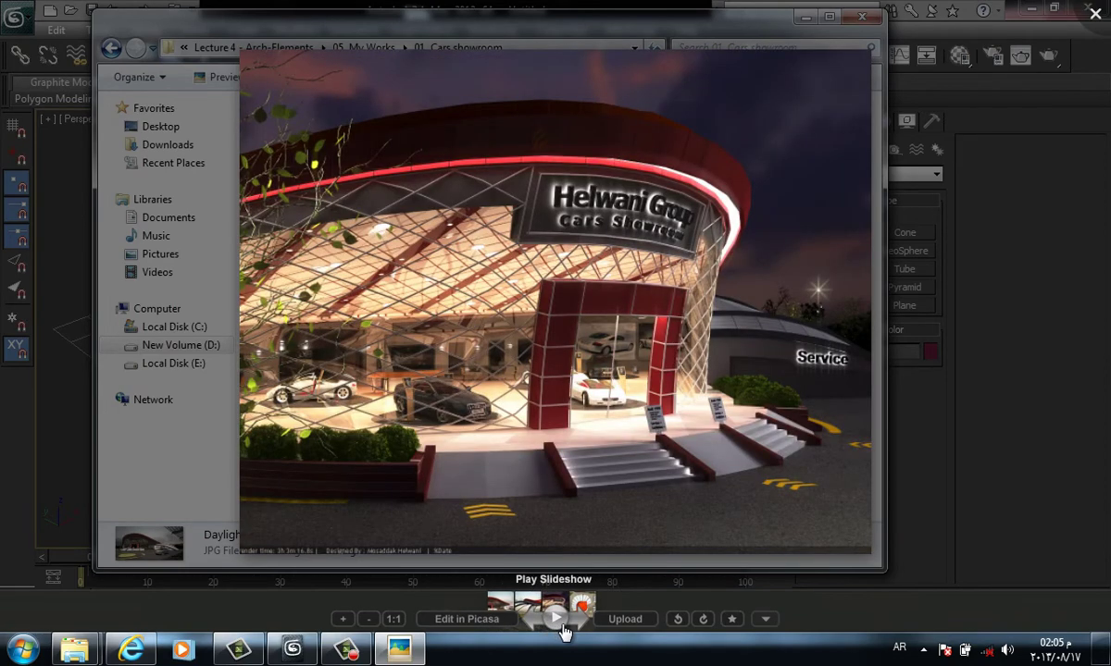
click(564, 628)
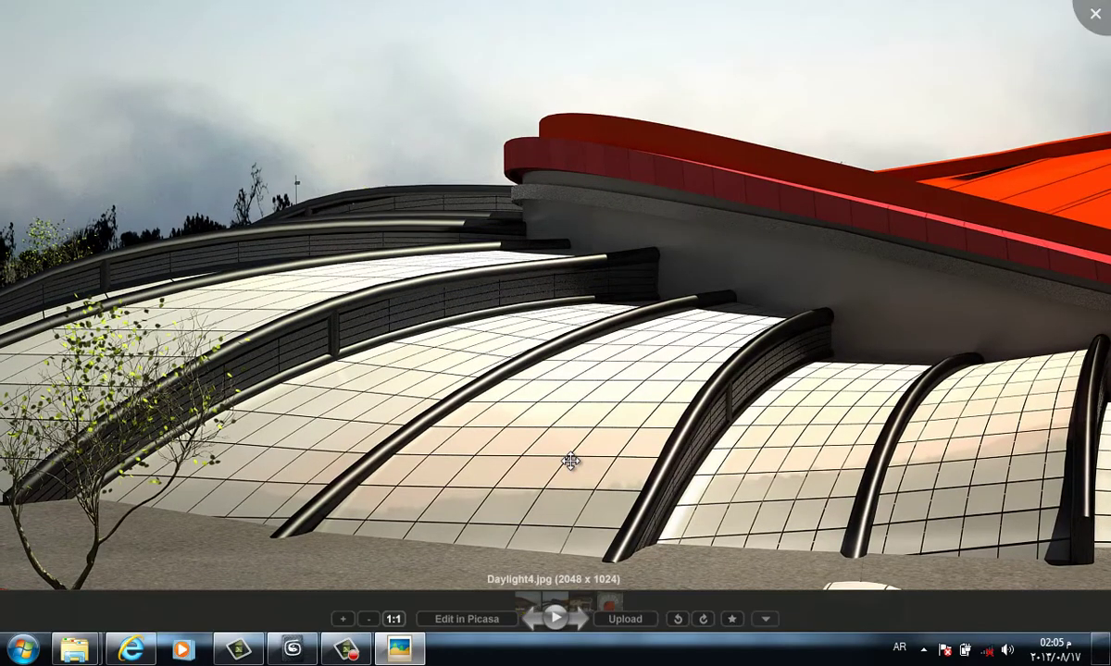
click(530, 607)
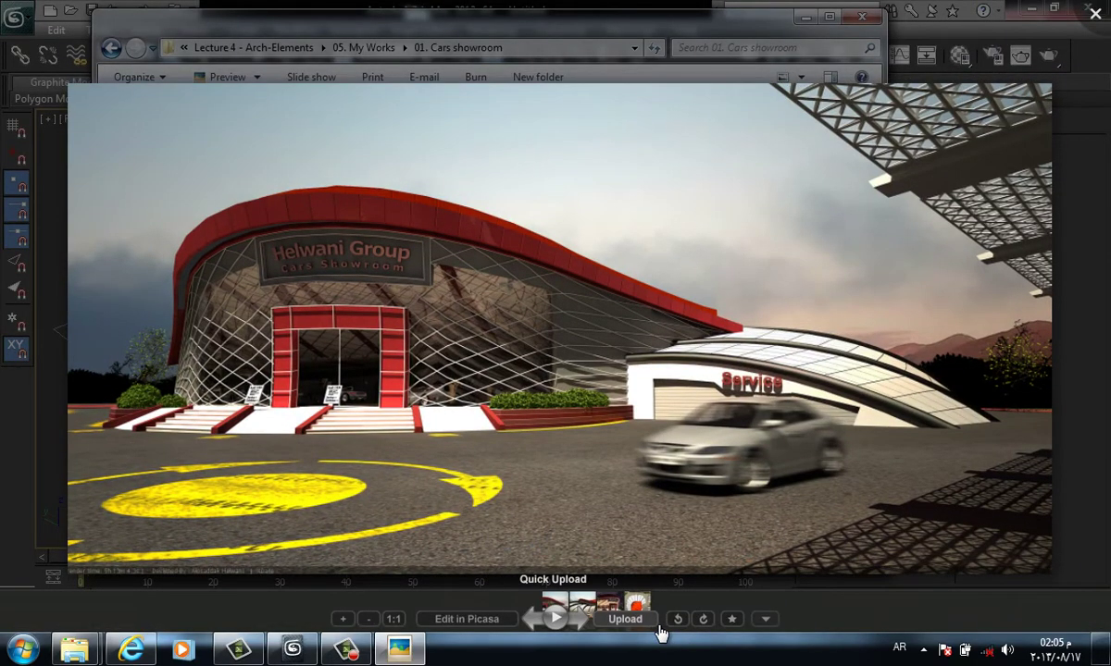
key(Escape)
Peek into 02 . Leon station, then open 03.Gardutaion and select render 01
key(BackSpace)
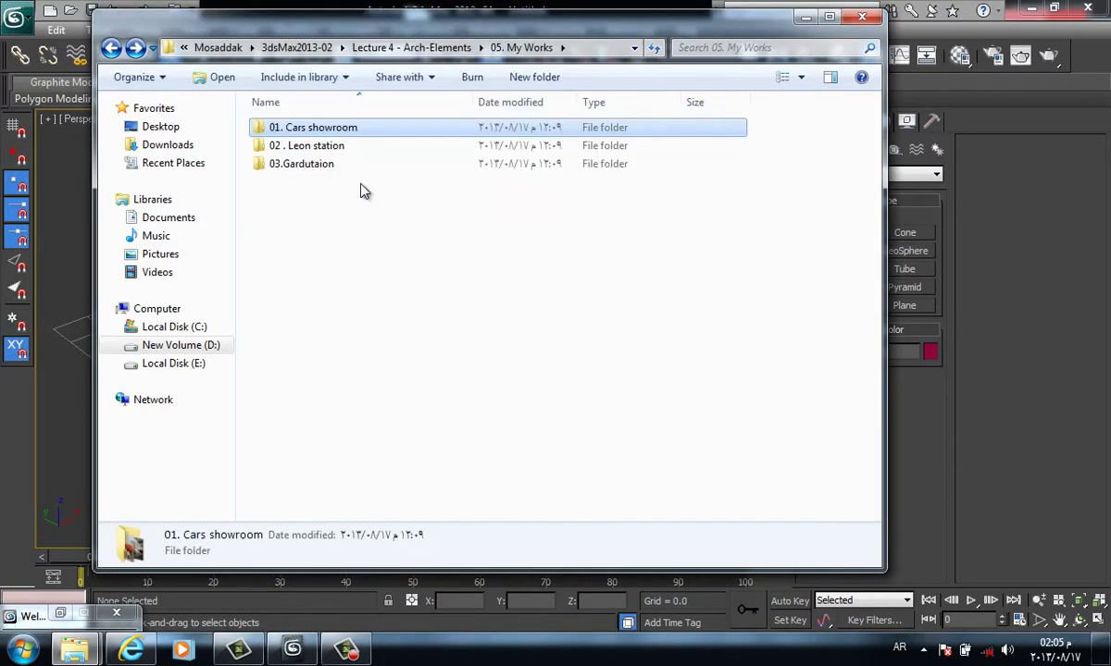
double_click(360, 151)
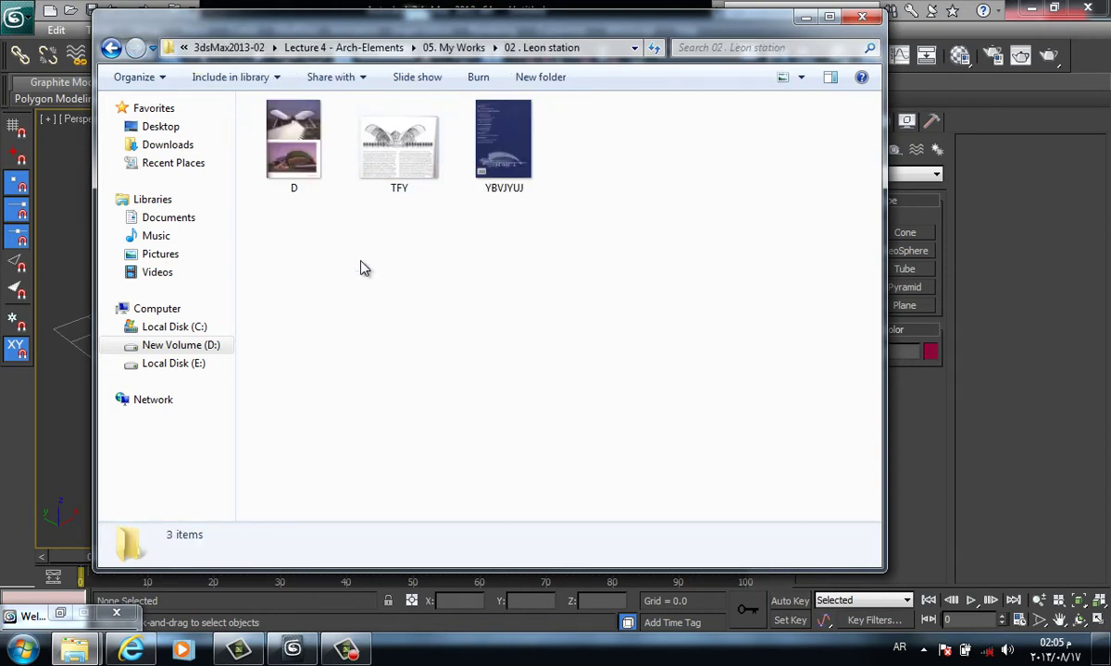
key(BackSpace)
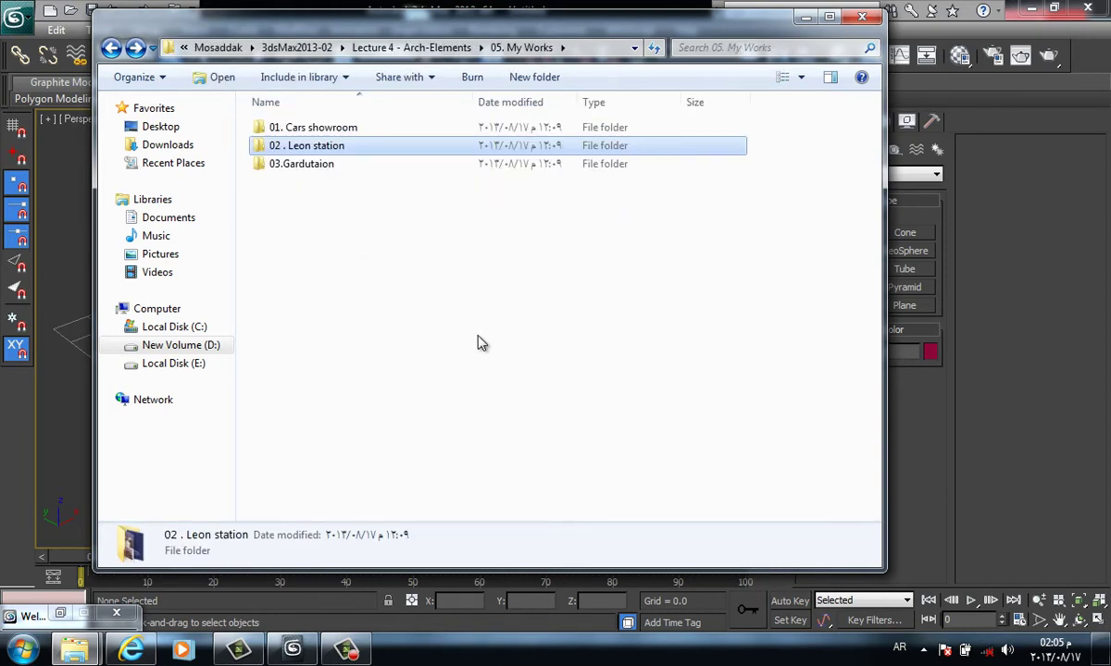
key(Down)
key(Return)
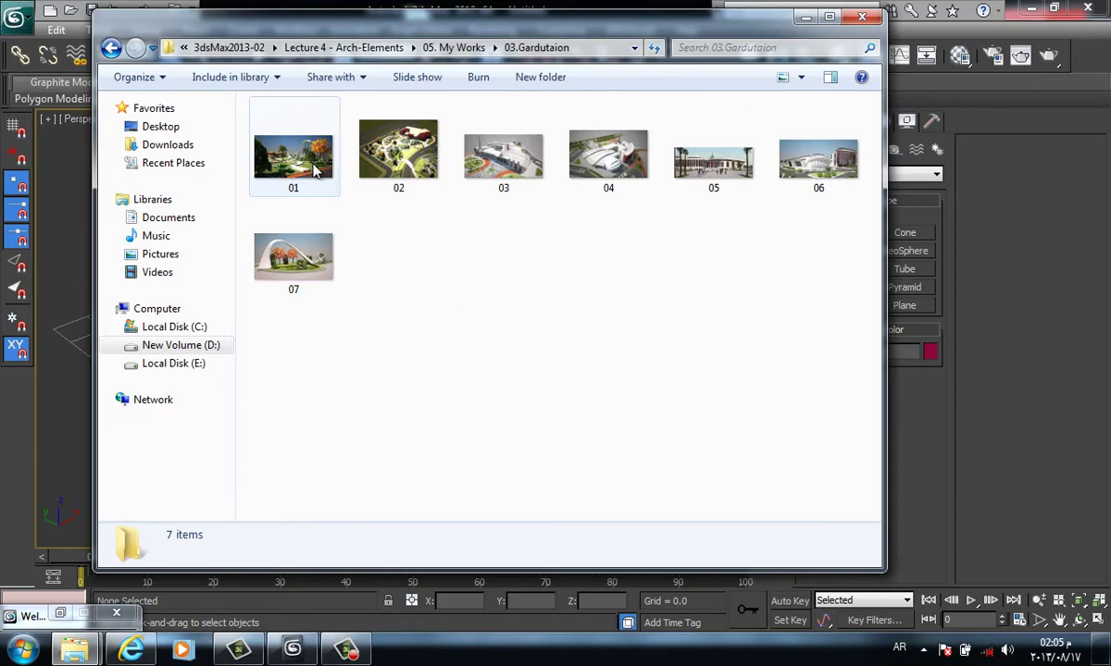
click(315, 162)
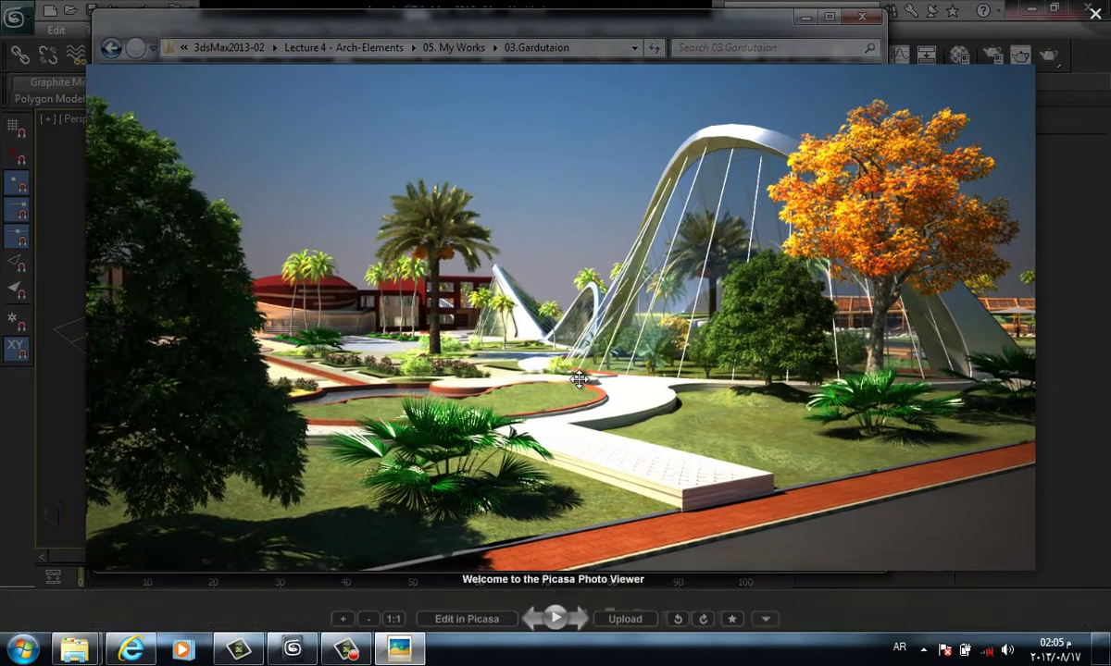
Zoom and pan around the white-arch garden render 01.jpg, then scroll on to 02.jpg
scroll(700, 400, up, 1)
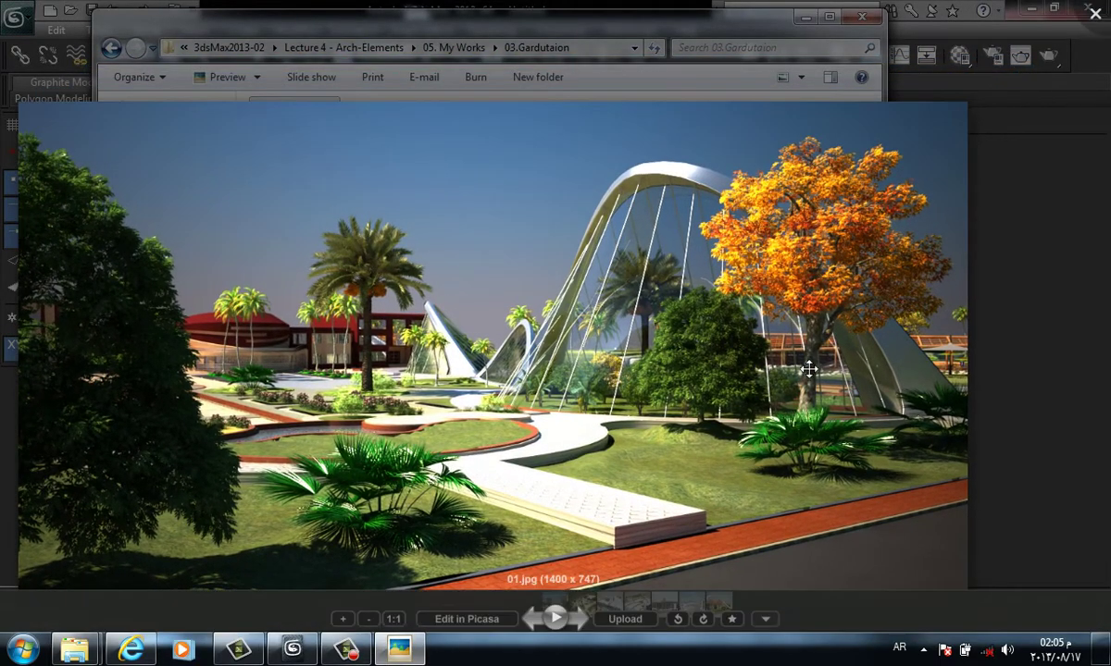
scroll(862, 374, up, 2)
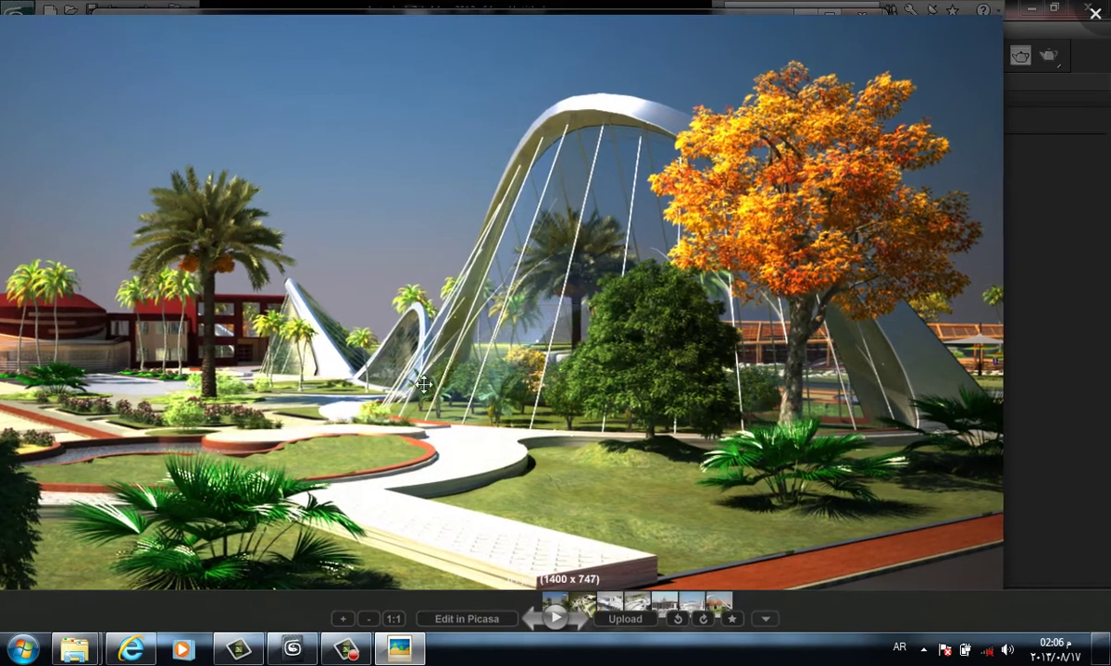
drag(291, 312, 491, 423)
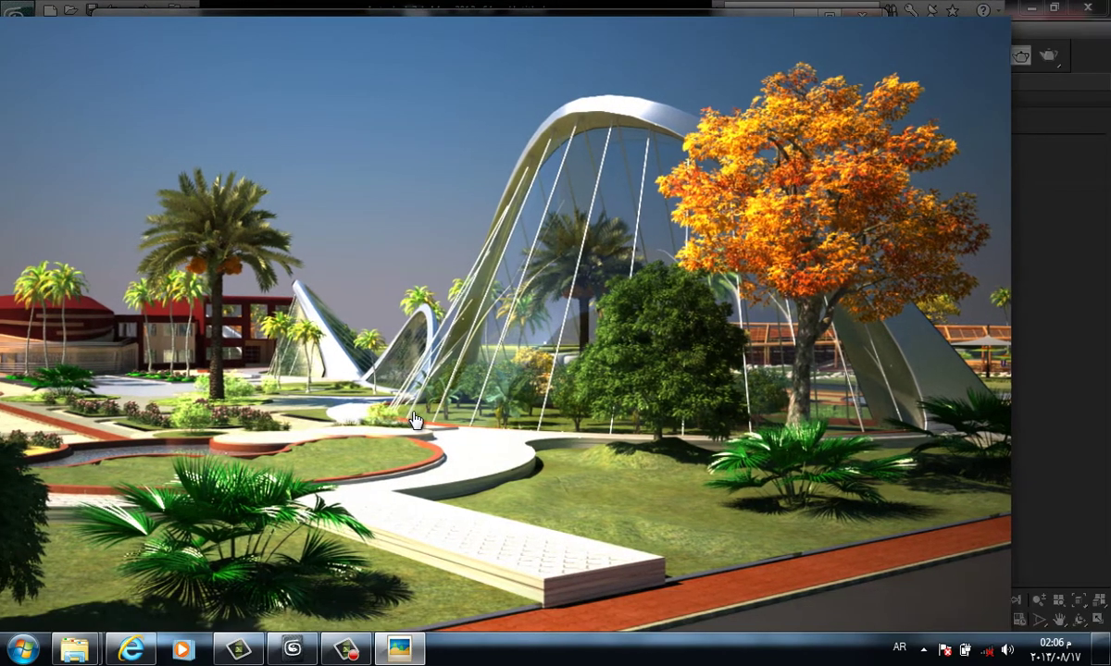
scroll(492, 424, down, 1)
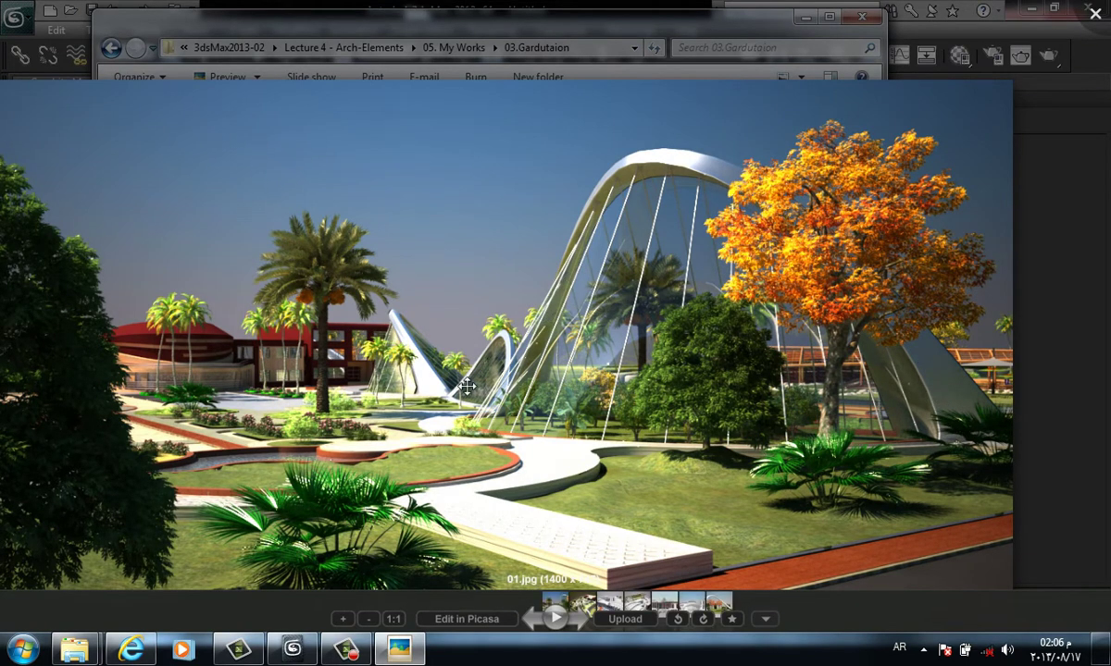
drag(563, 281, 1002, 453)
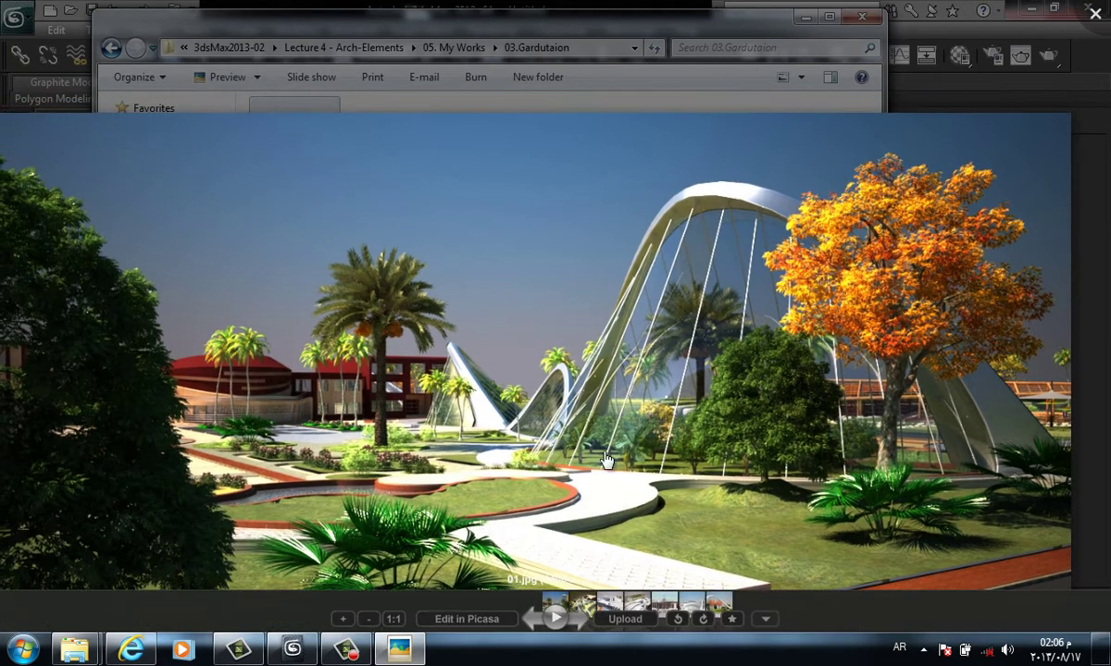
scroll(622, 460, up, 2)
scroll(622, 460, down, 2)
scroll(622, 460, down, 1)
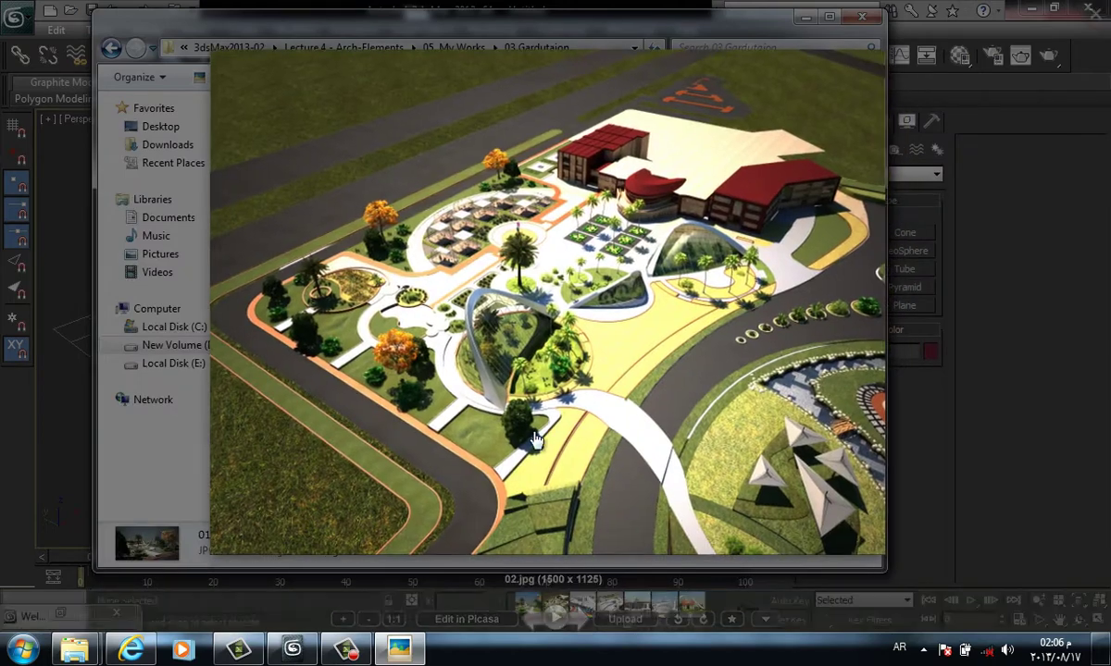
Zoom into the aerial render 02.jpg, move past the mall render 03.jpg, and reach 04.jpg
scroll(634, 297, up, 2)
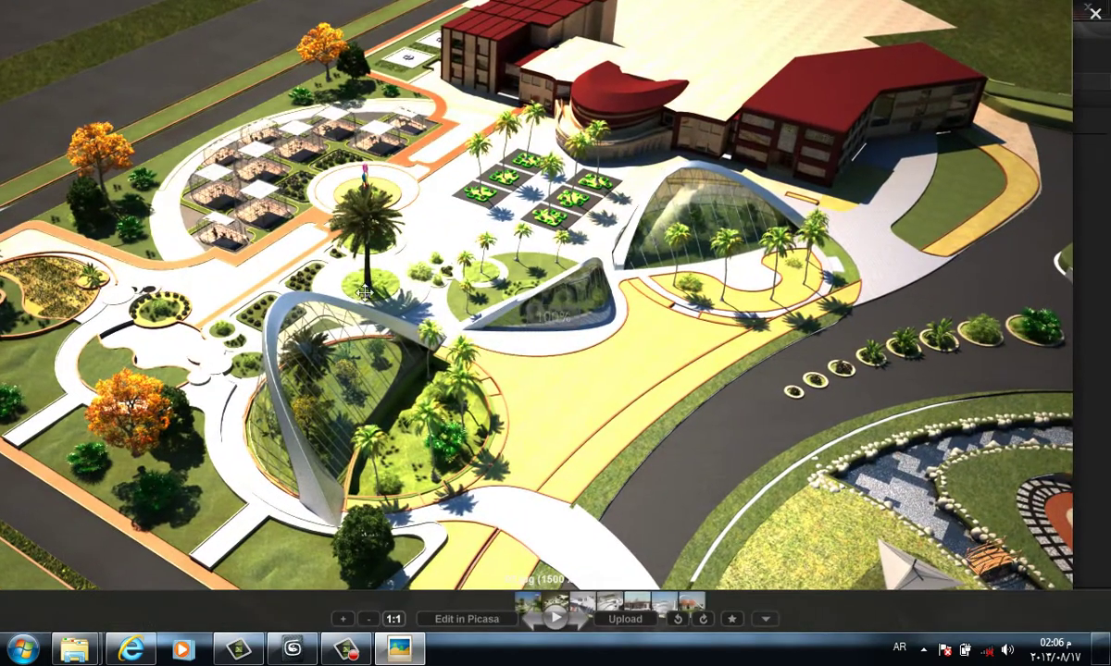
scroll(682, 416, down, 2)
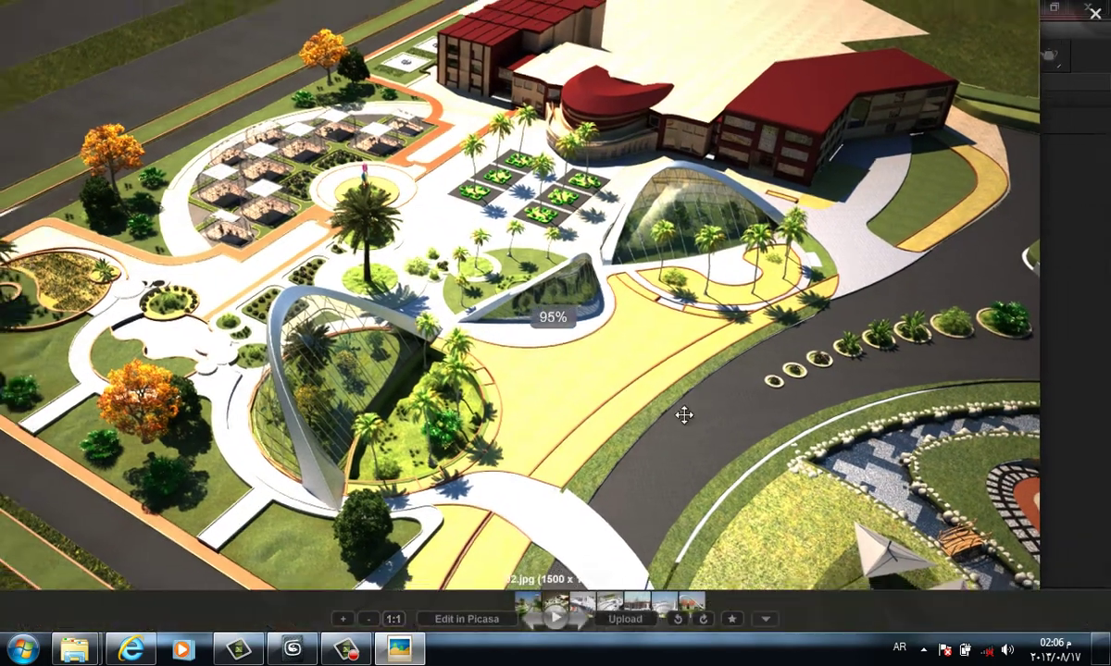
scroll(606, 621, down, 1)
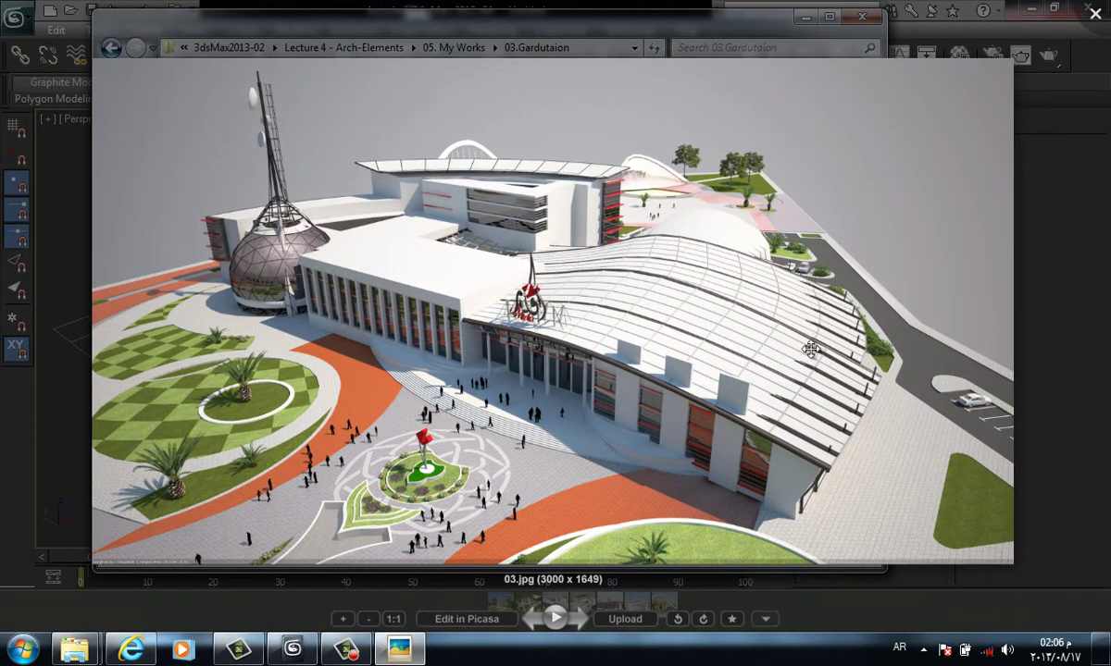
scroll(806, 351, up, 2)
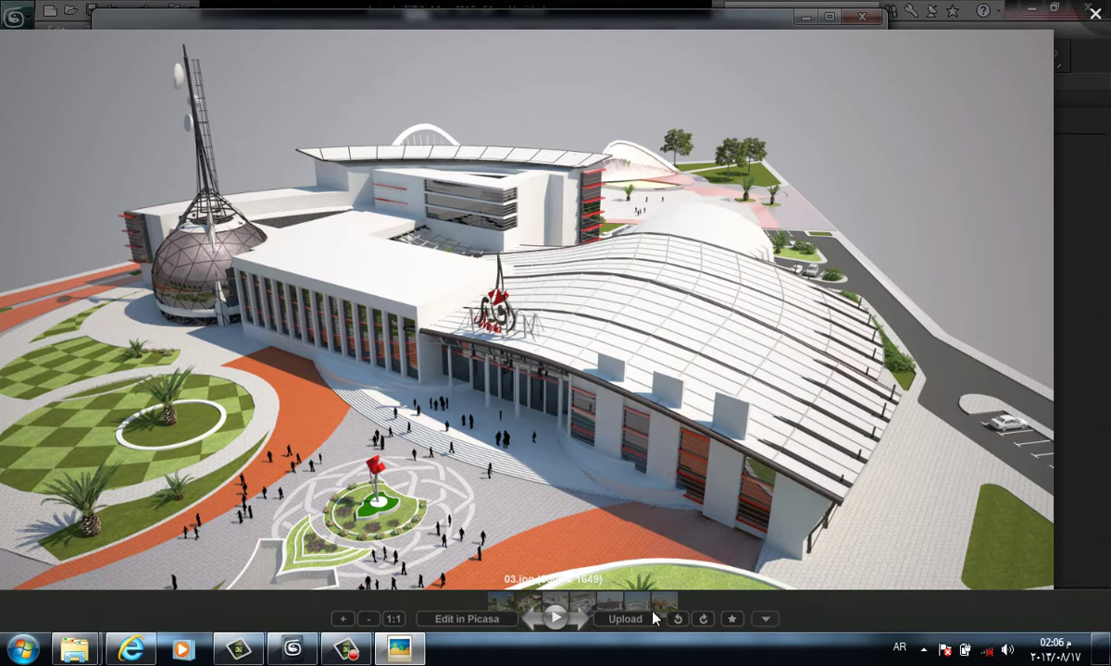
key(Right)
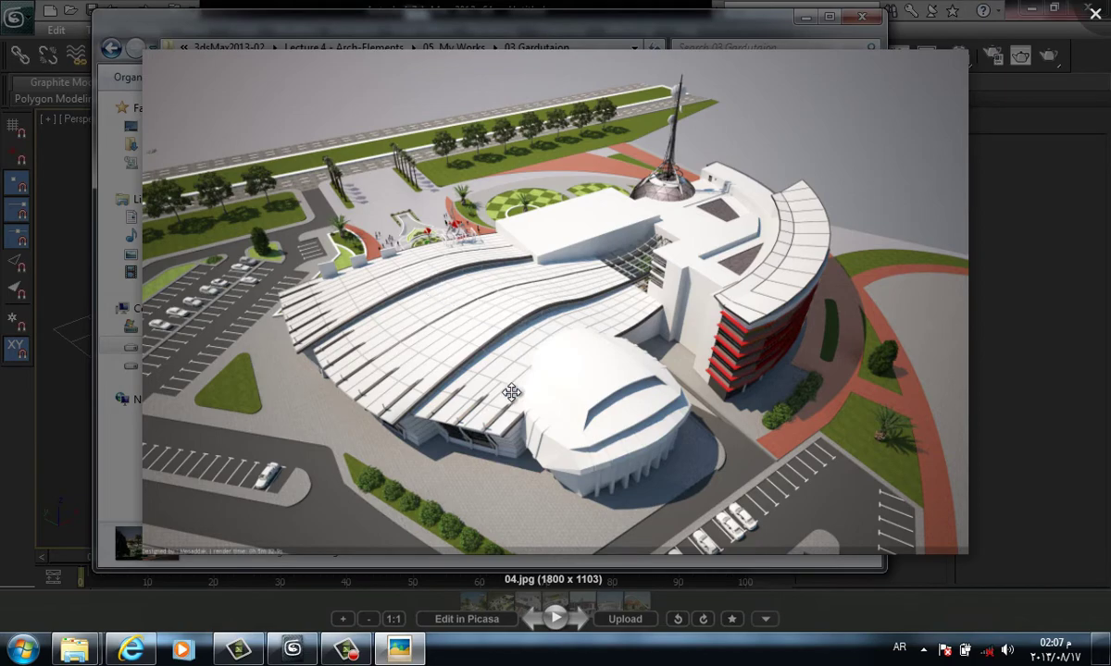
Pan and zoom around the curved-roof top view 04.jpg
drag(503, 391, 535, 404)
scroll(535, 404, up, 2)
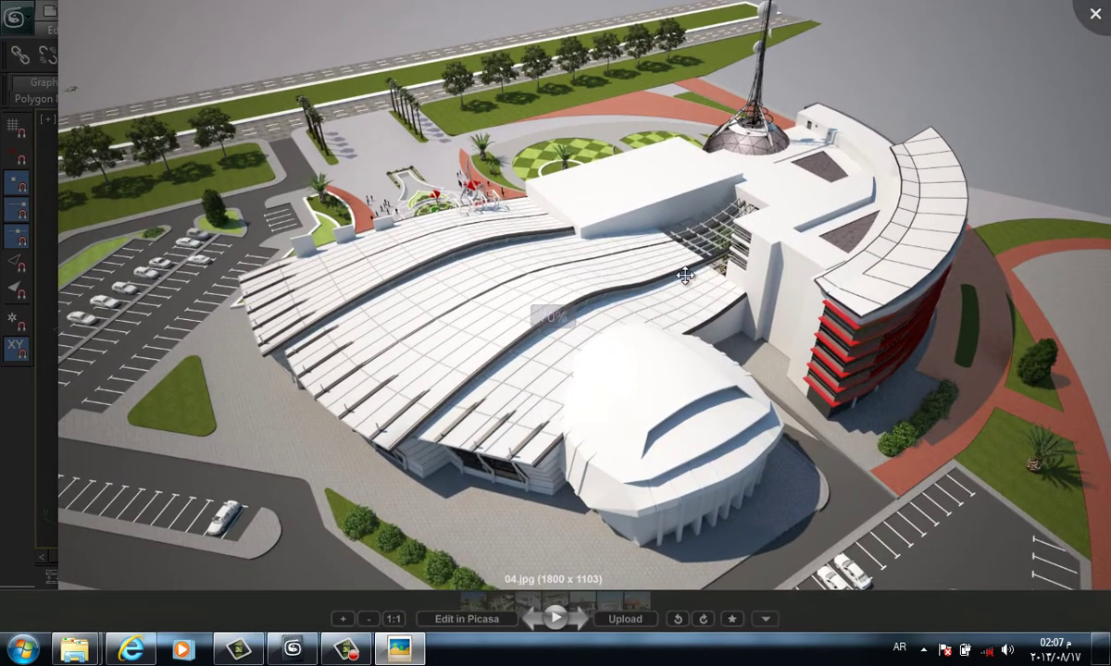
scroll(535, 319, up, 2)
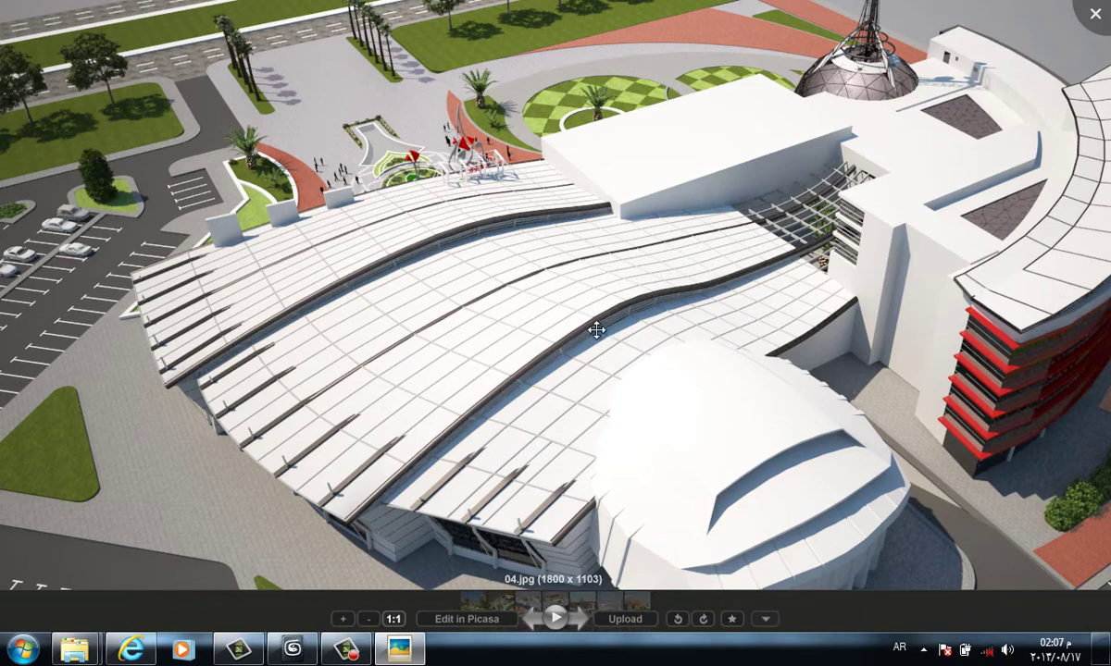
scroll(665, 384, down, 1)
scroll(659, 372, up, 1)
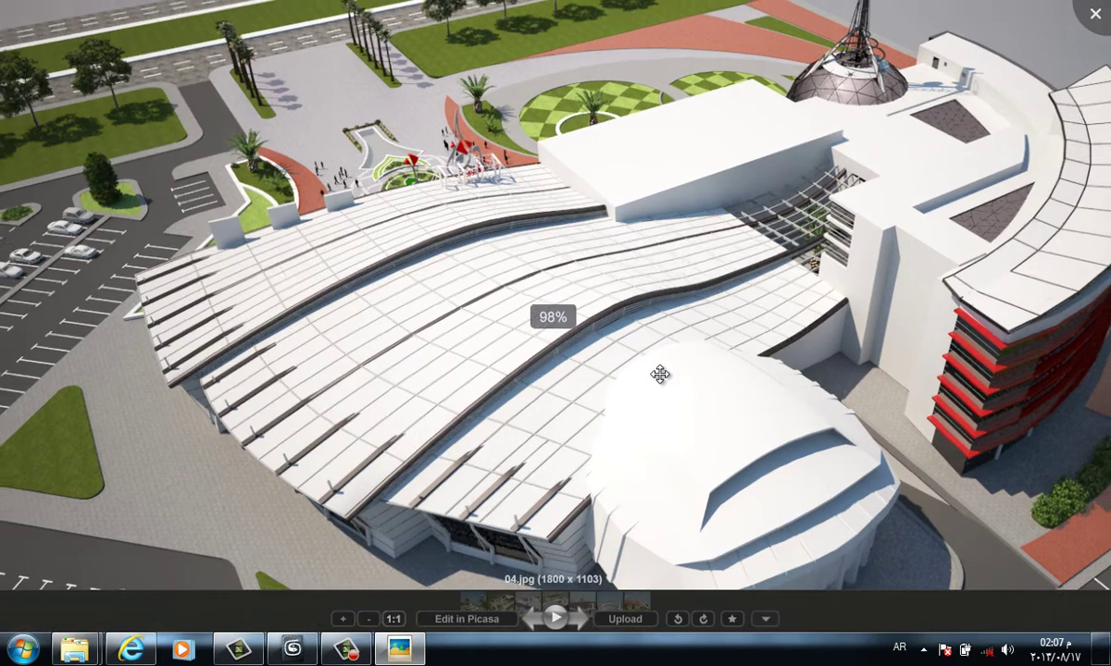
scroll(660, 374, down, 1)
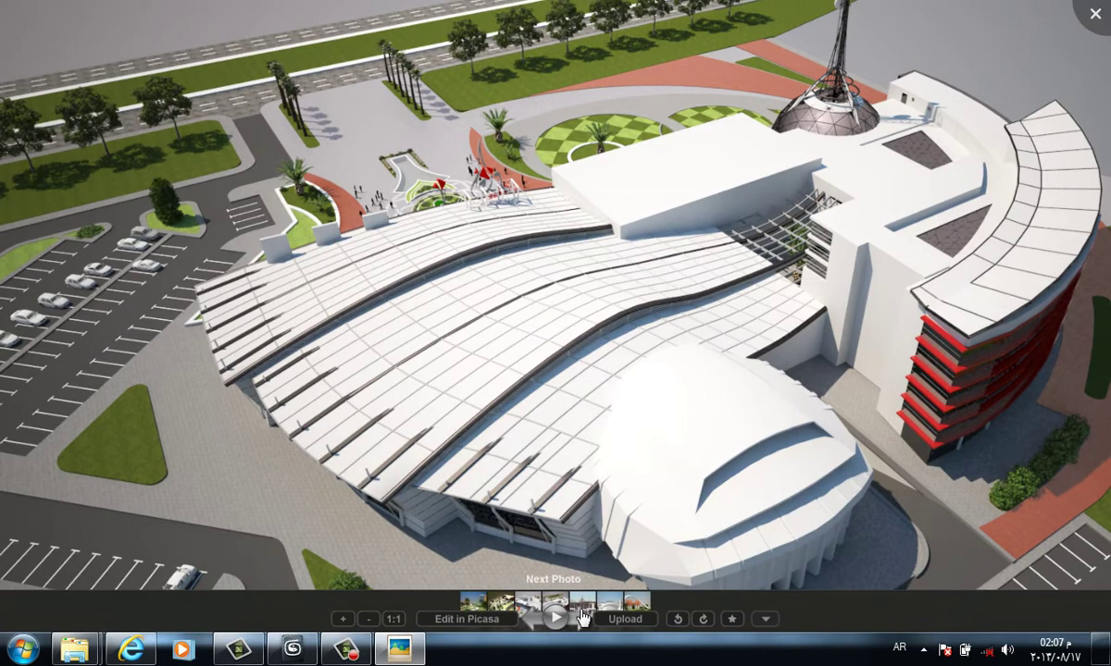
Page through 05.jpg, 06.jpg and 07.jpg, close the viewer, and return to 05. My Works
click(581, 617)
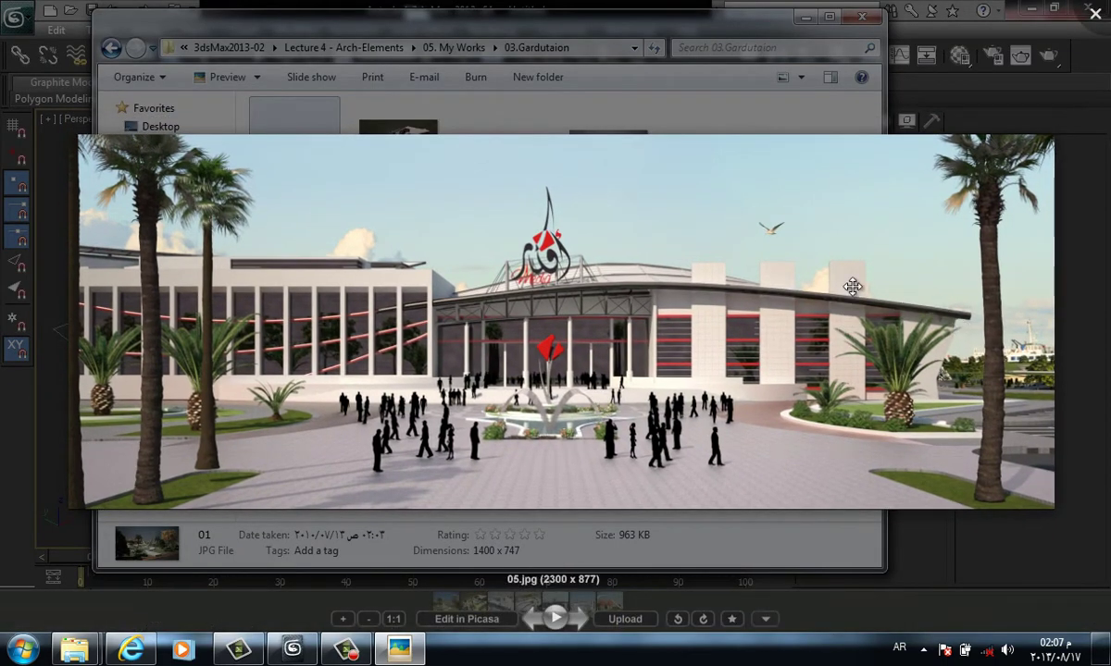
click(592, 619)
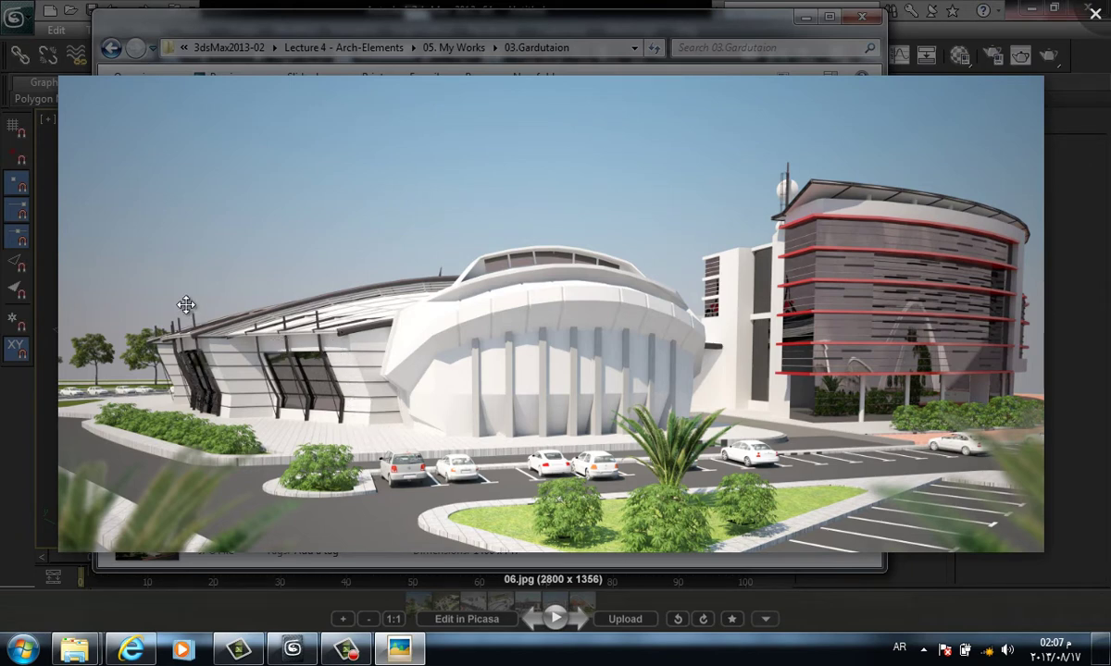
click(523, 613)
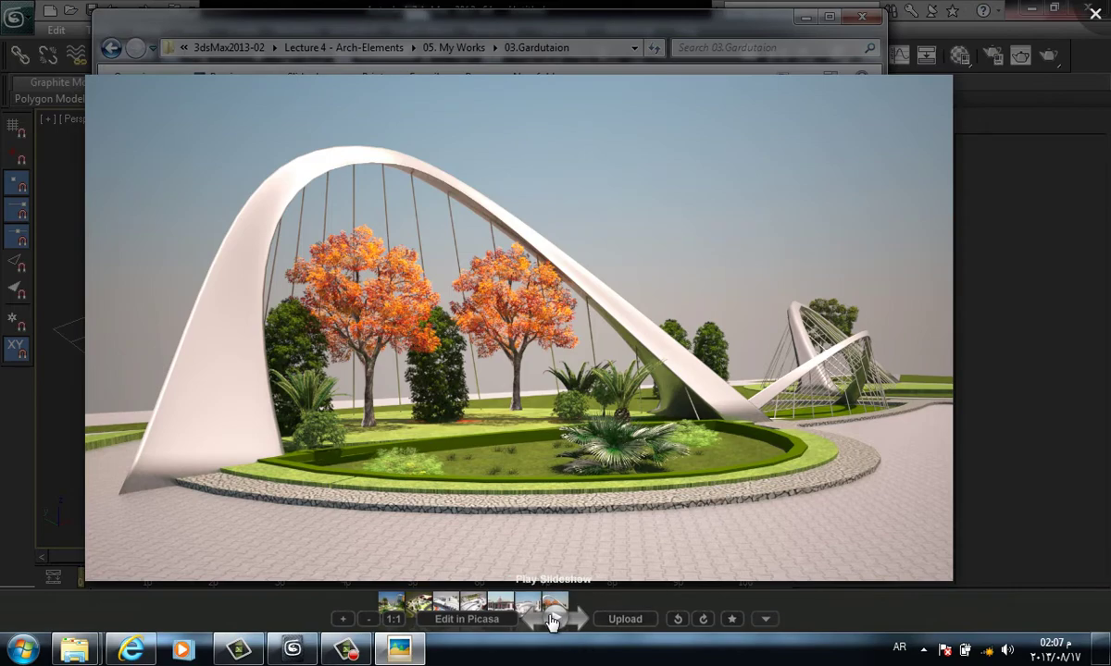
scroll(719, 315, down, 5)
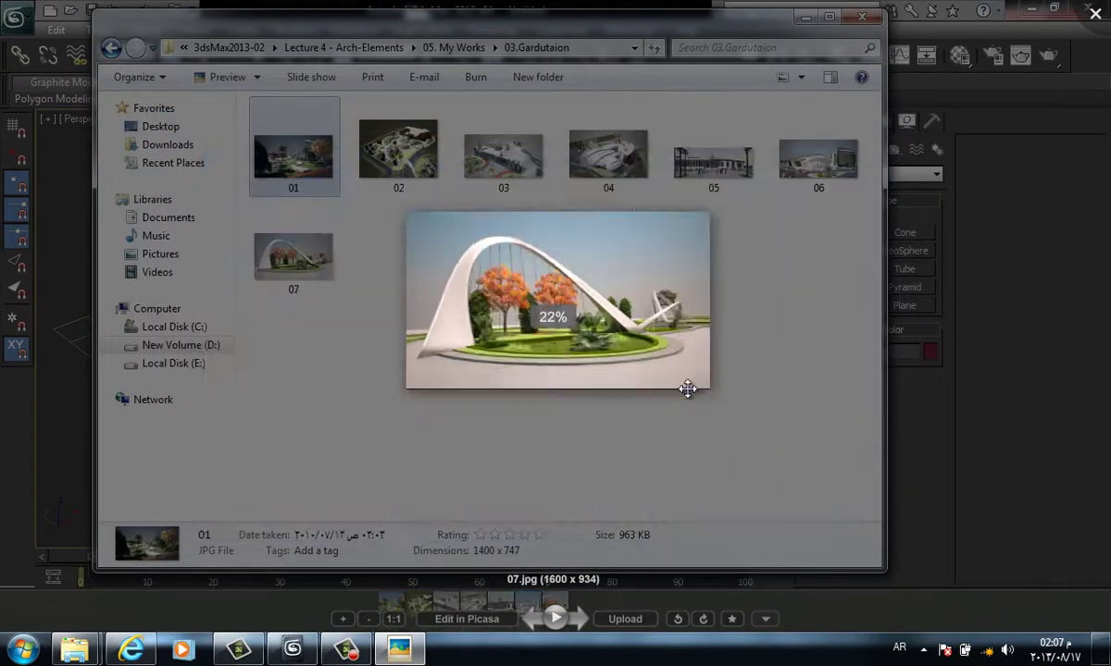
key(BackSpace)
Go up to Lecture 4 - Arch-Elements and open the 04. Complex Shells folder
key(Up)
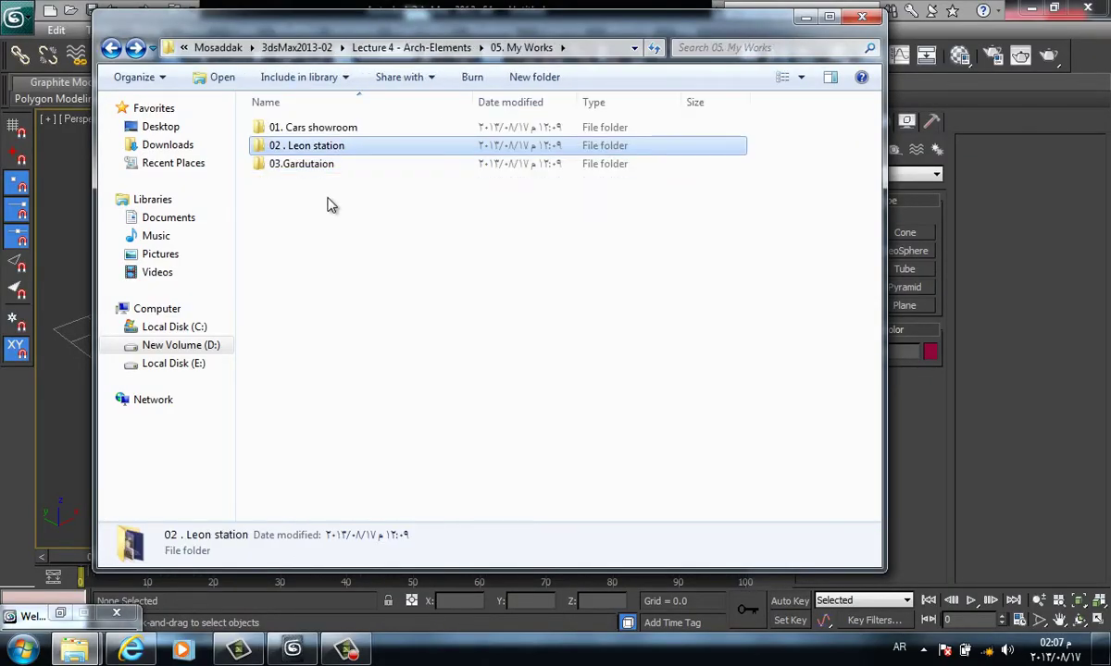
key(BackSpace)
click(326, 167)
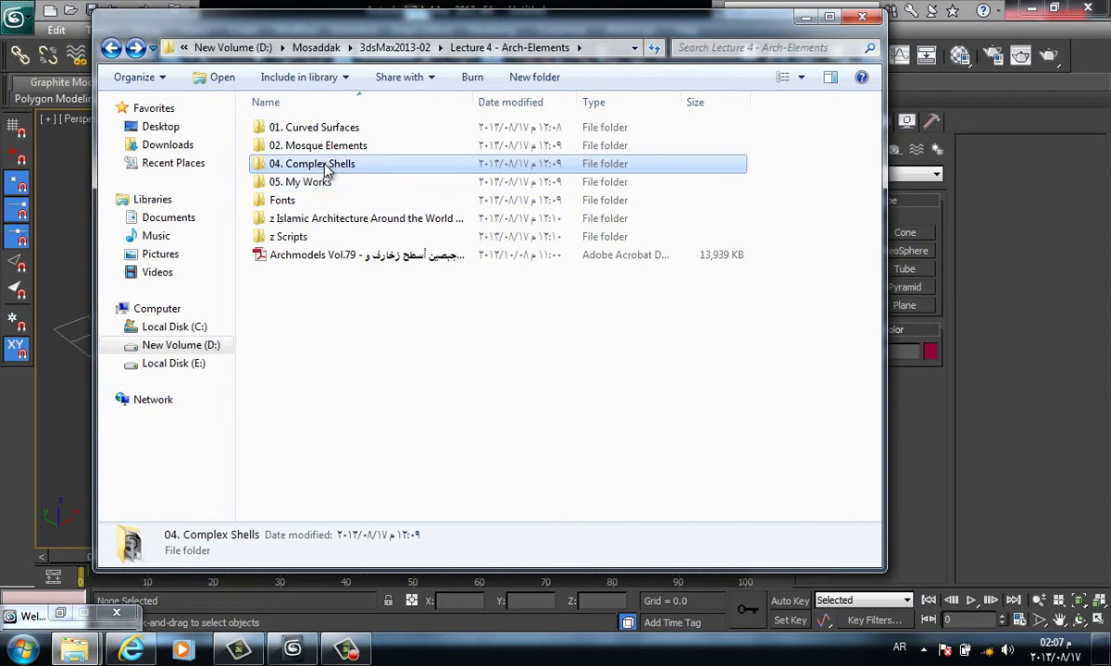
double_click(326, 166)
View 03.ComplexShells.jpg, leave full-screen mode, and minimise the photo viewer
double_click(319, 259)
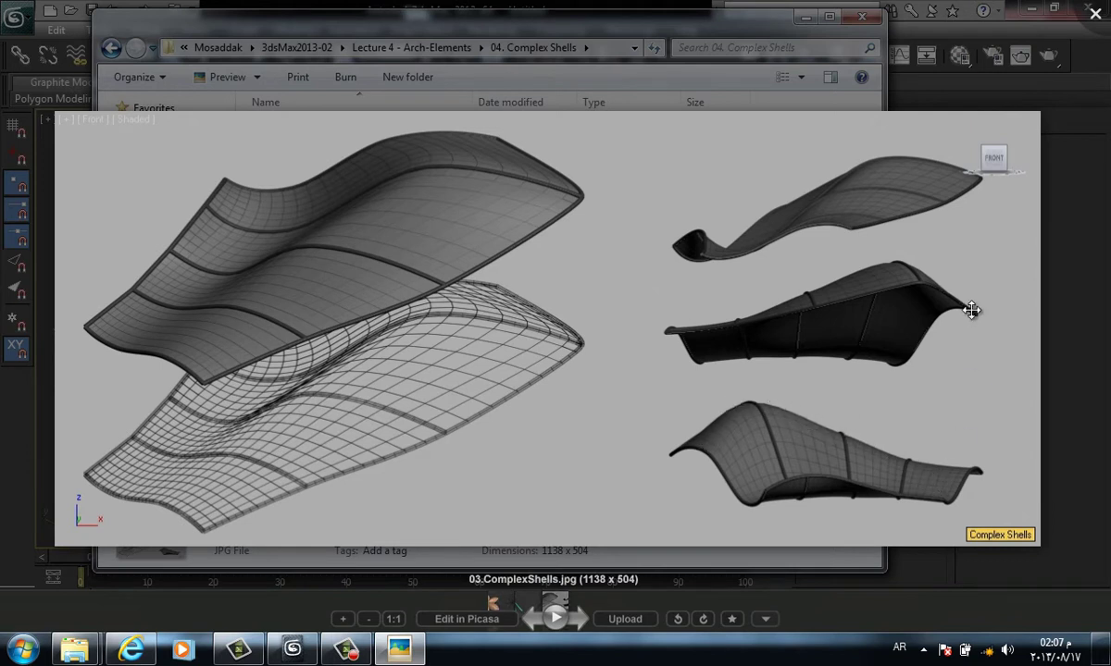
drag(606, 313, 799, 353)
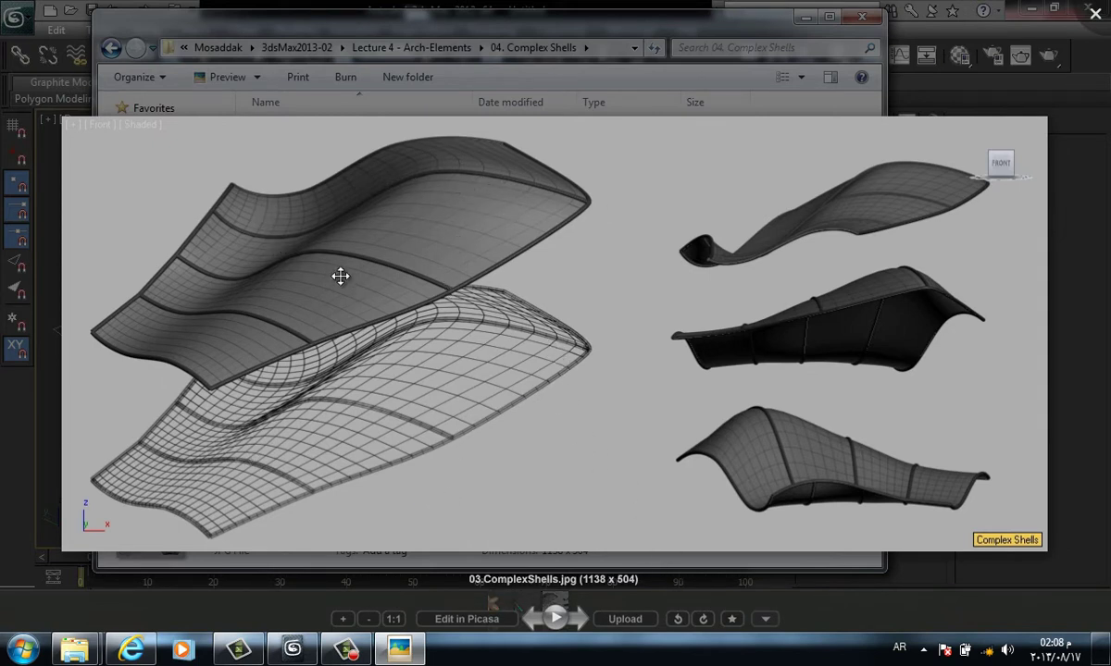
click(347, 650)
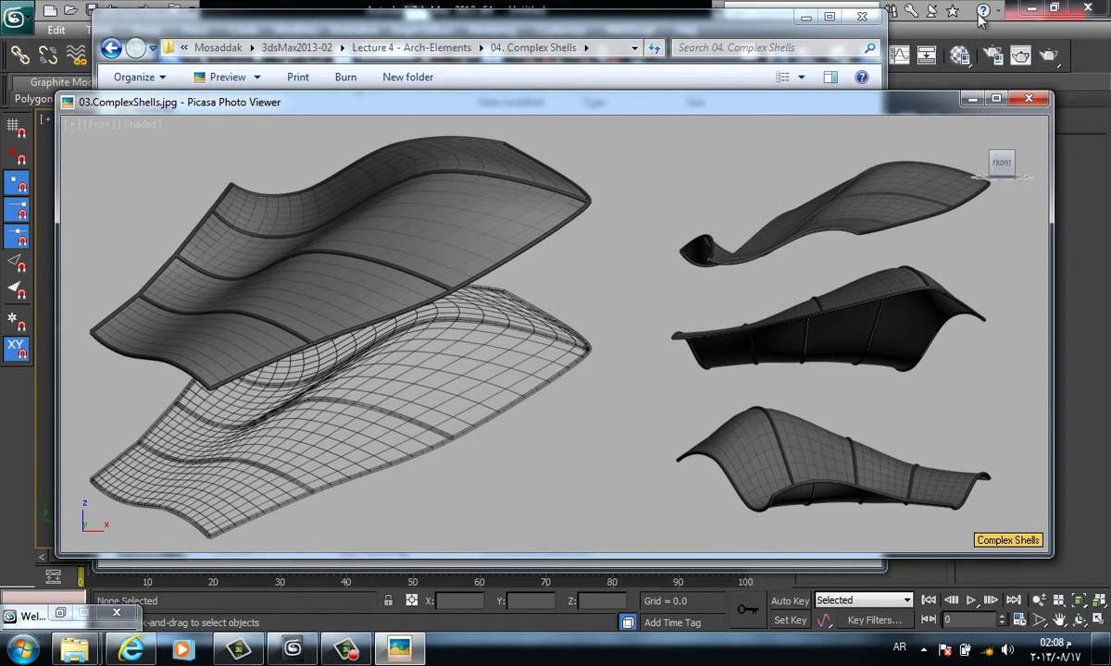
click(972, 99)
Minimise Explorer to reveal 3ds Max and switch the viewport to the Front view
click(805, 17)
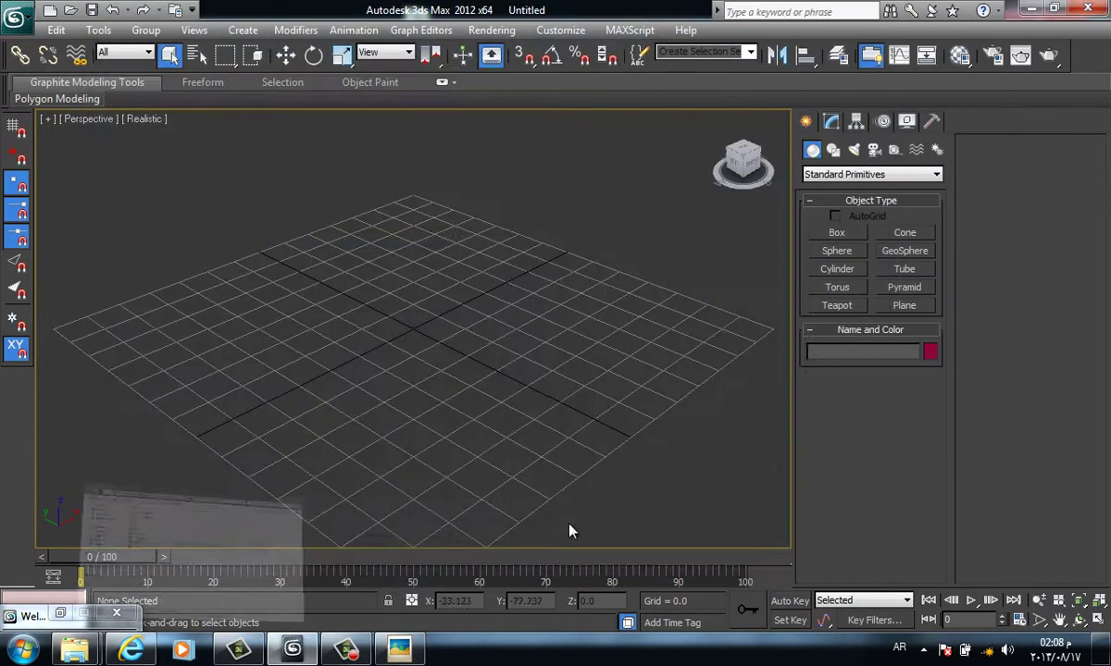
key(t)
key(f)
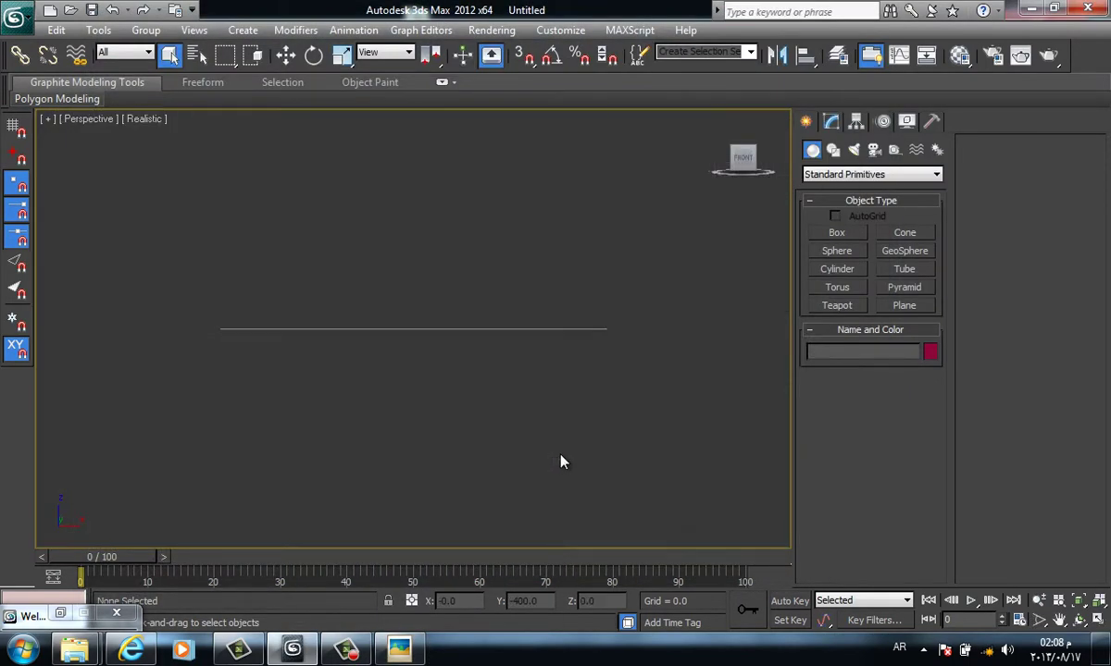
key(f)
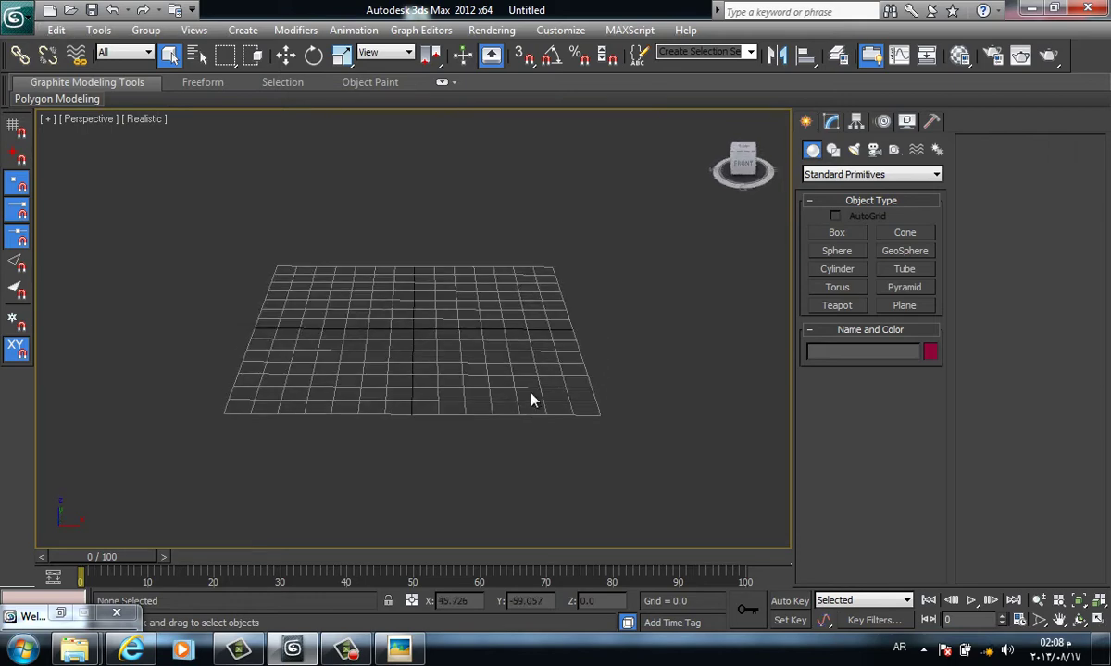
Draw a wavy S-shaped Line spline through four points in the Front view
click(831, 153)
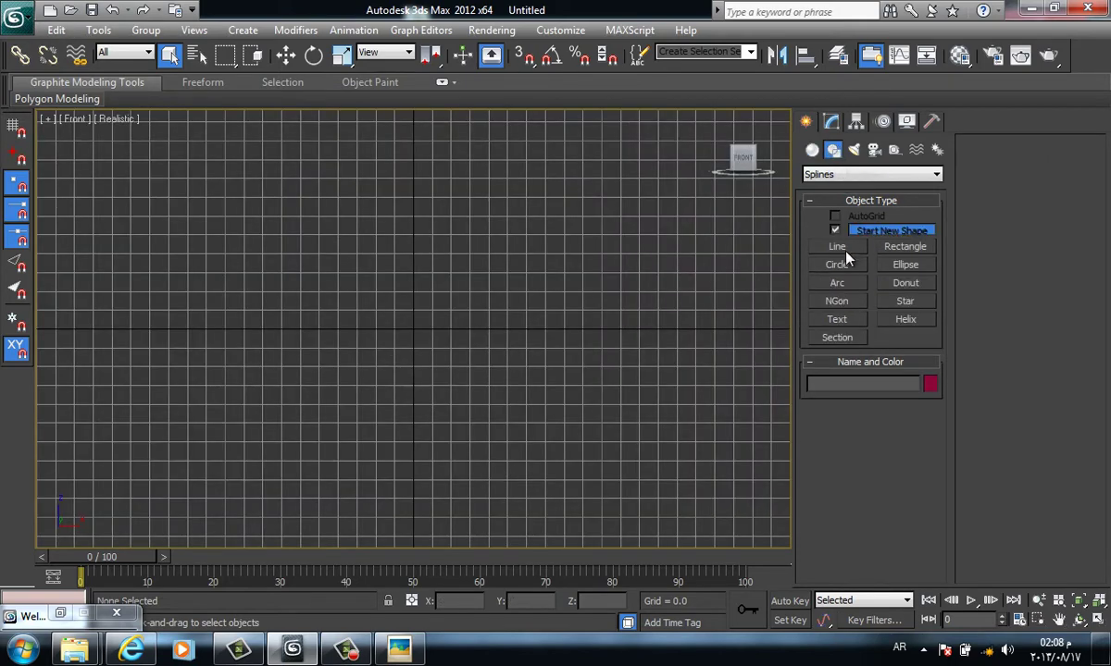
click(837, 247)
scroll(516, 505, down, 3)
scroll(289, 388, down, 2)
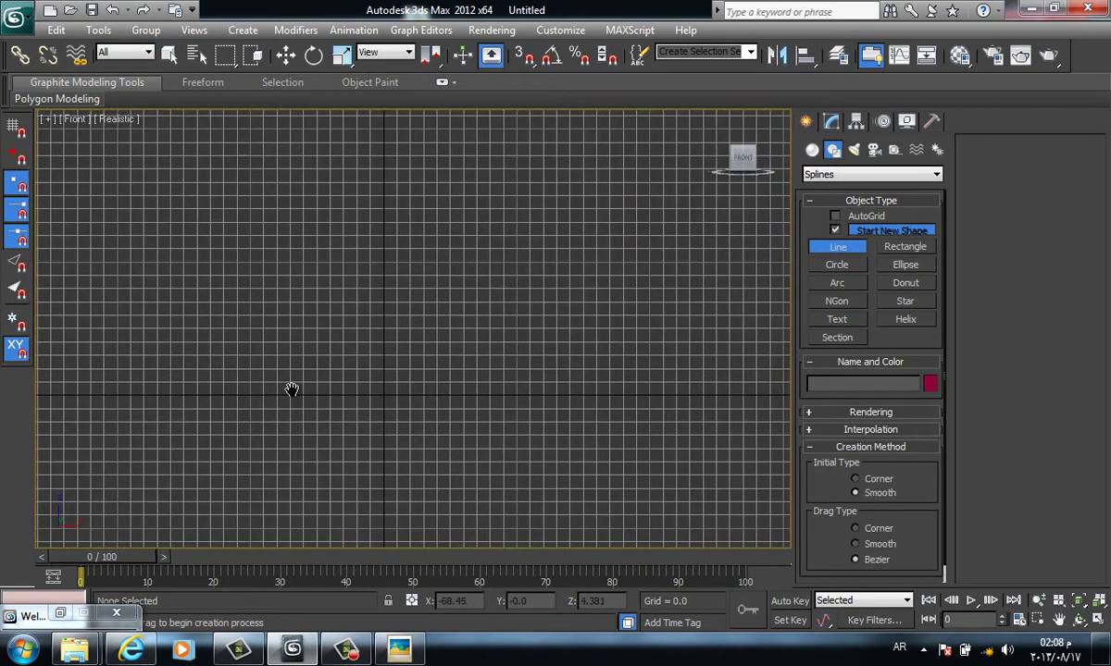
scroll(300, 402, down, 2)
click(298, 391)
click(361, 411)
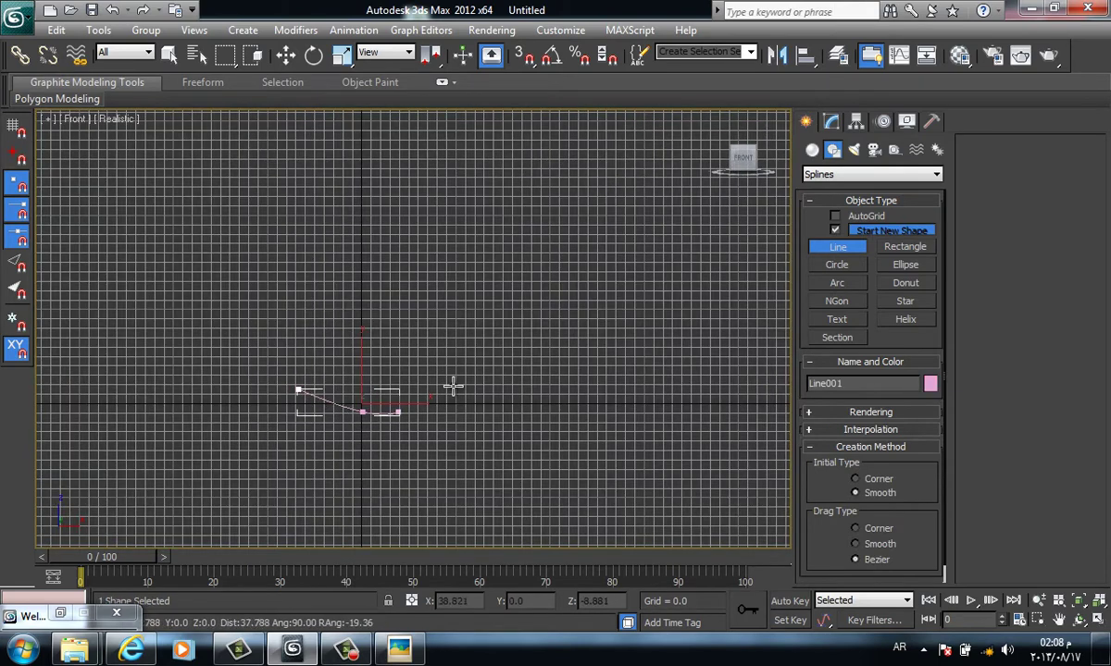
click(479, 355)
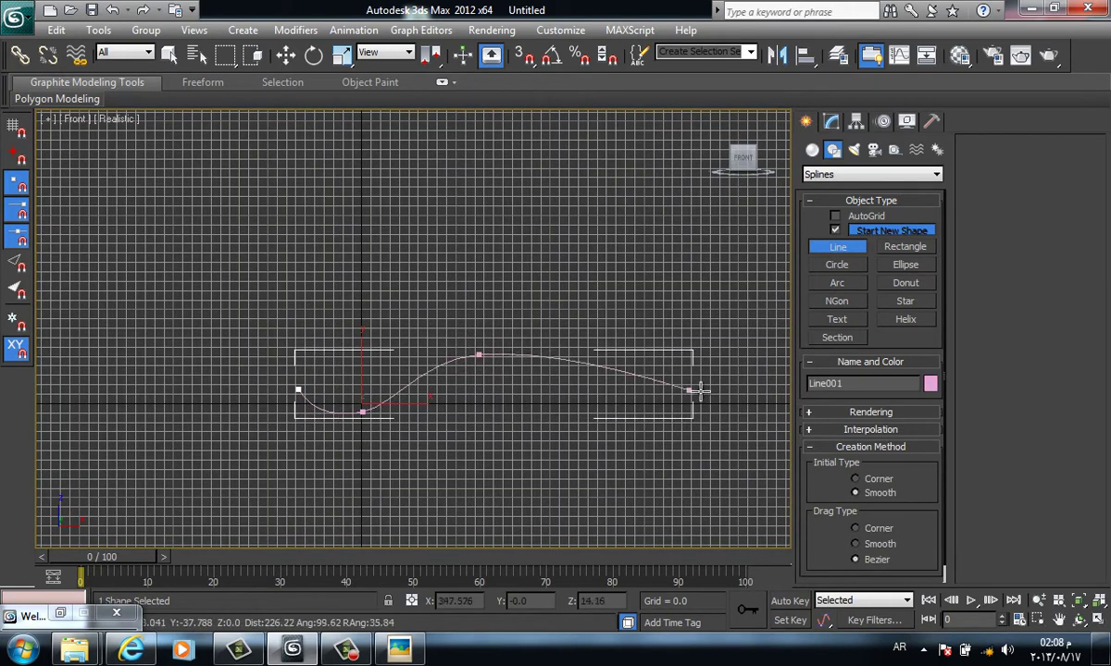
click(608, 396)
right_click(566, 297)
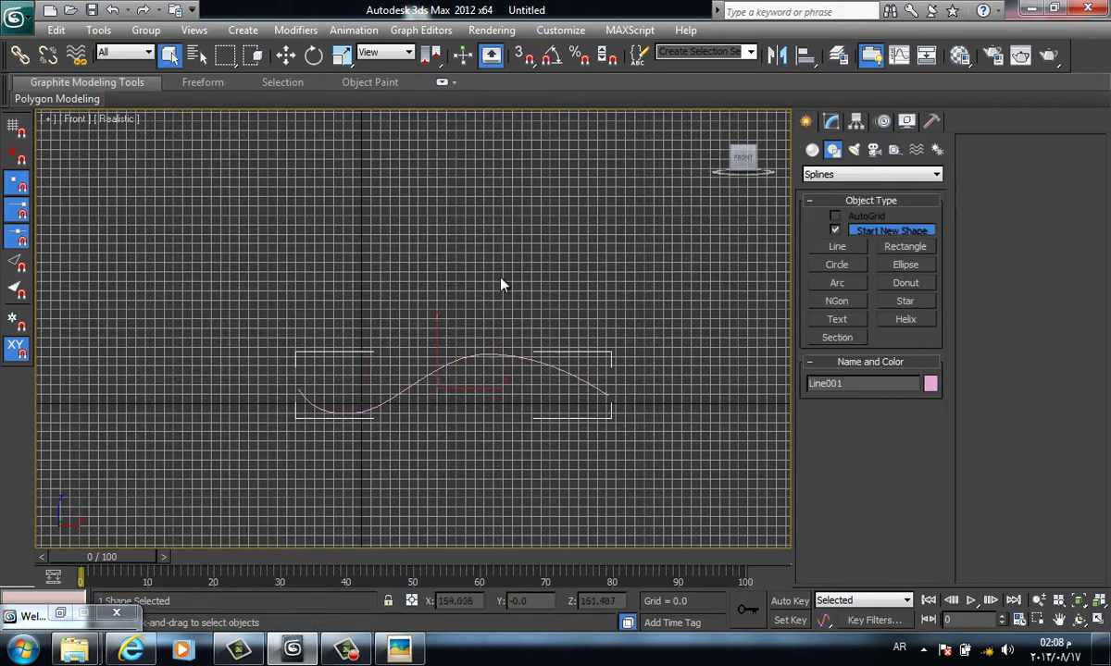
Hide the grid, check Line001 in Perspective and Top views, and turn on Affect Pivot Only
key(g)
key(p)
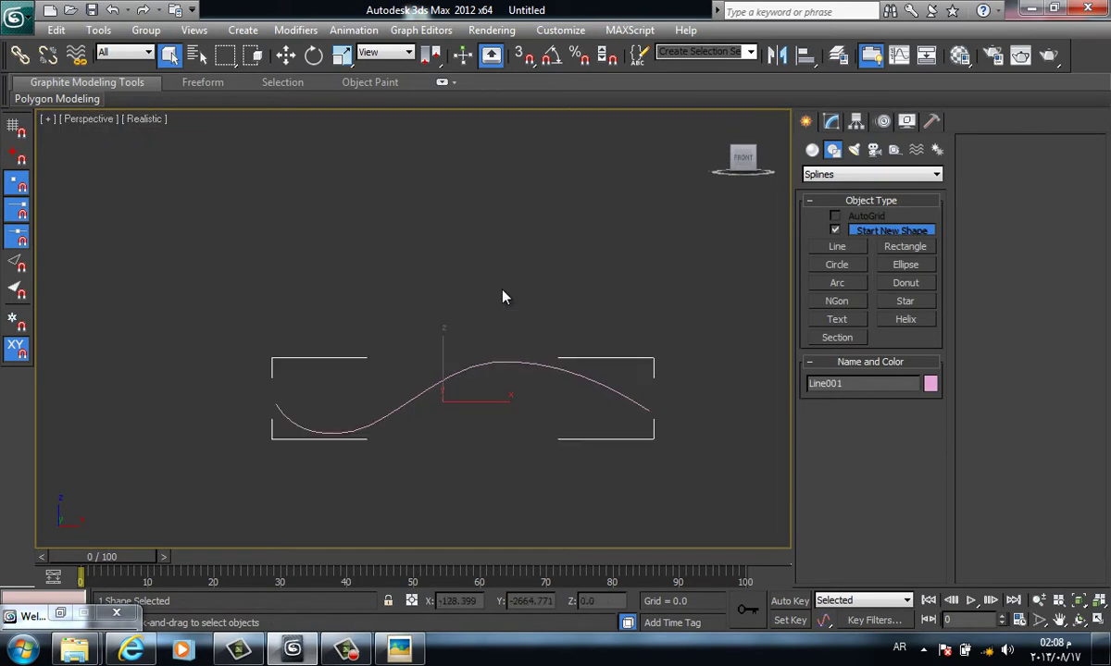
alt+middle_drag(503, 295, 520, 365)
key(t)
scroll(526, 370, down, 2)
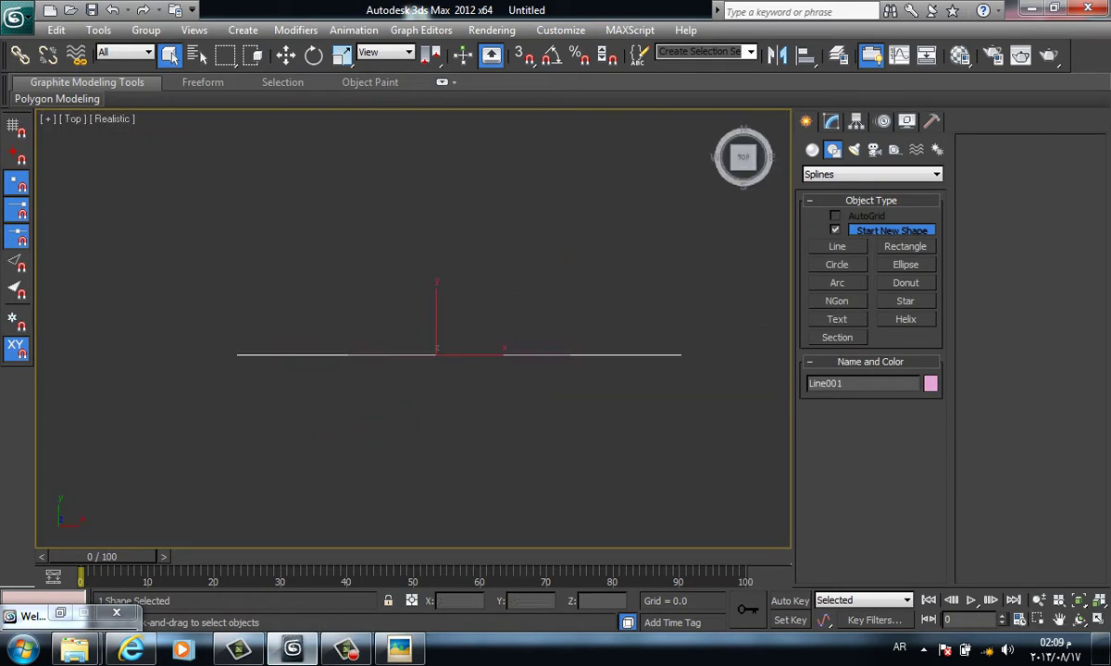
click(347, 649)
click(1037, 604)
click(1034, 603)
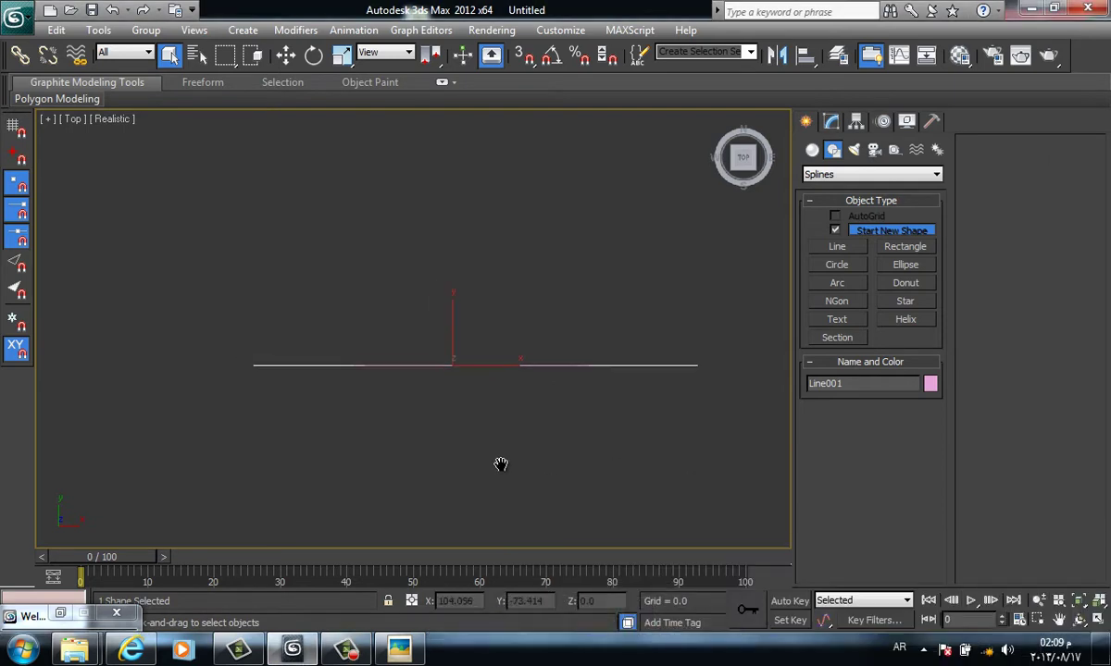
alt+middle_drag(551, 403, 555, 324)
key(t)
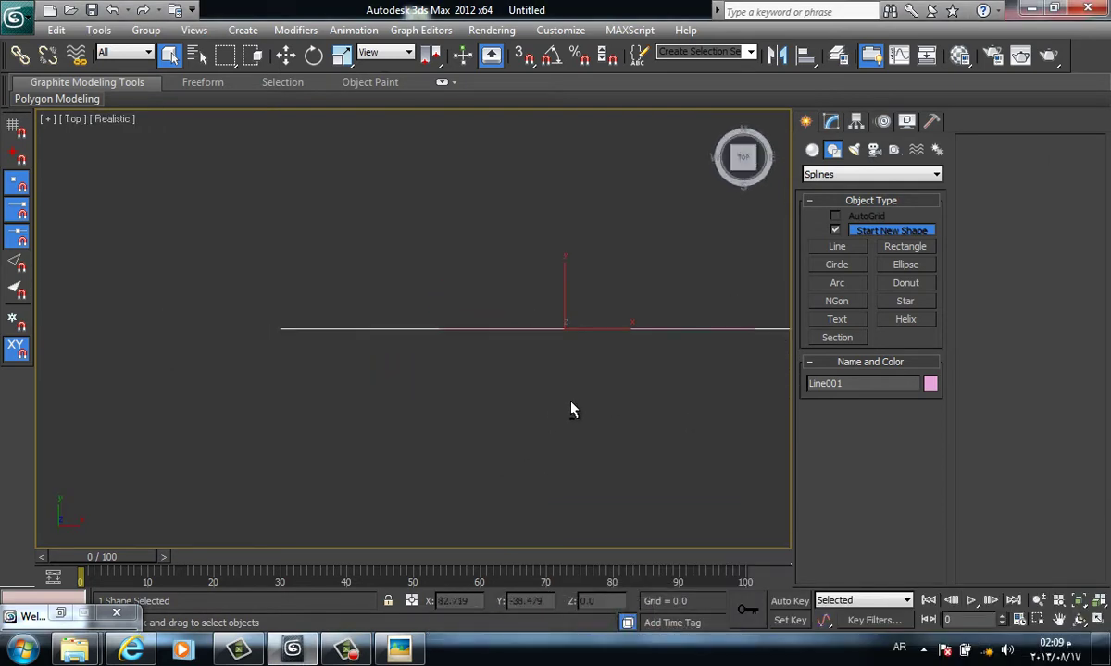
key(z)
click(856, 122)
With Affect Pivot Only on, move the wavy line's pivot to its left end
click(871, 232)
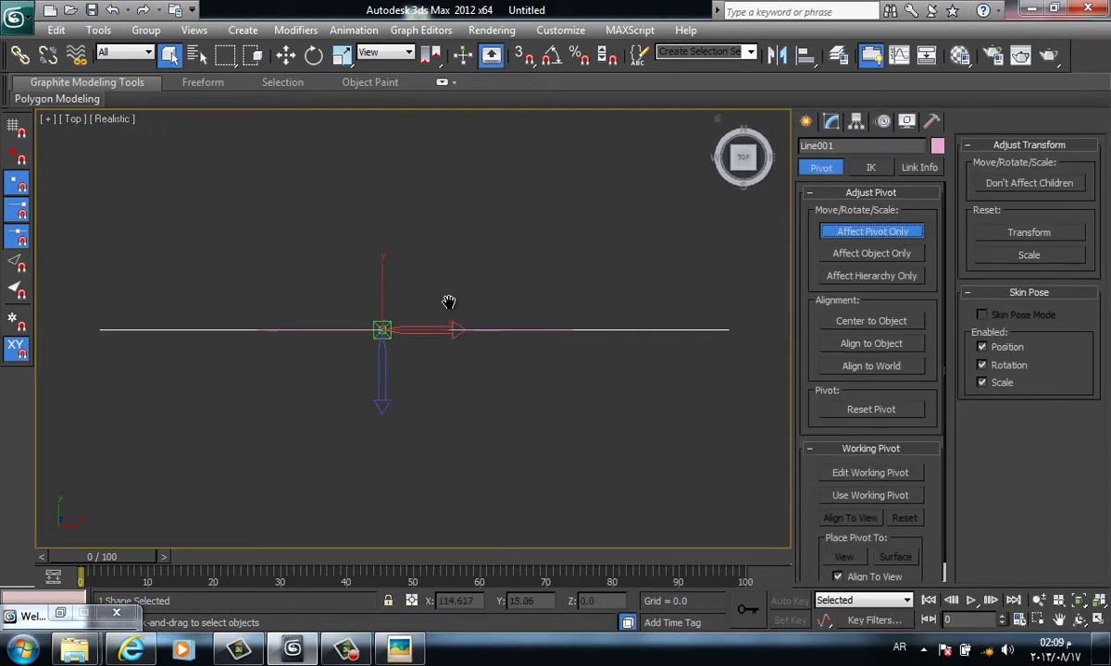
mouse_move(448, 303)
middle_down()
mouse_move(598, 322)
mouse_move(612, 310)
middle_up()
key(w)
drag(610, 322, 245, 342)
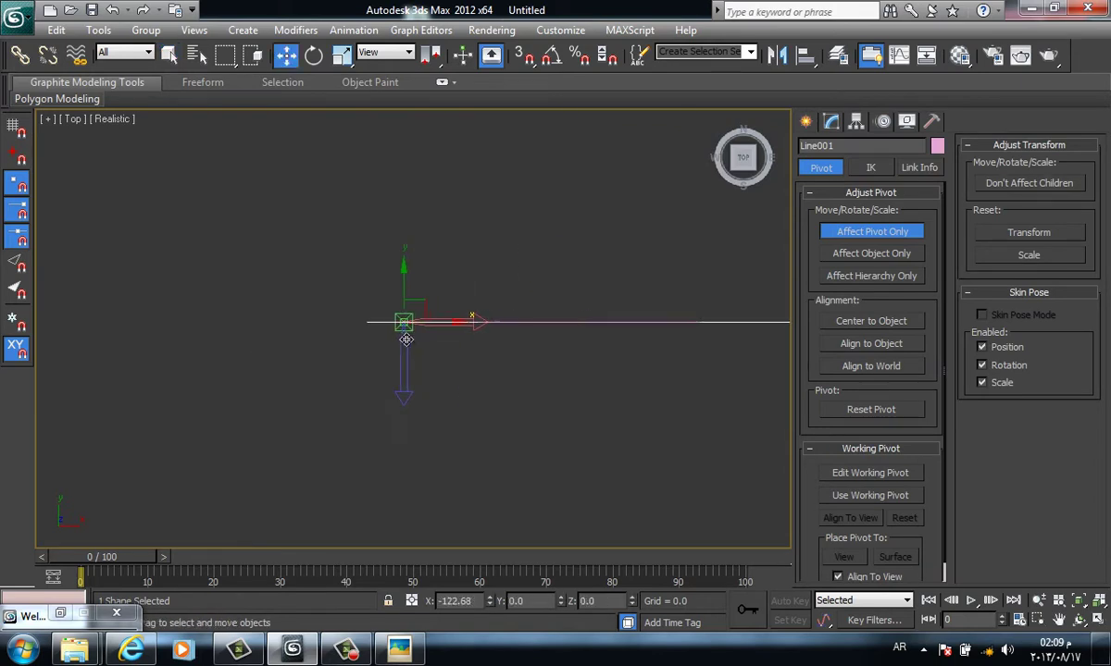
scroll(244, 342, down, 3)
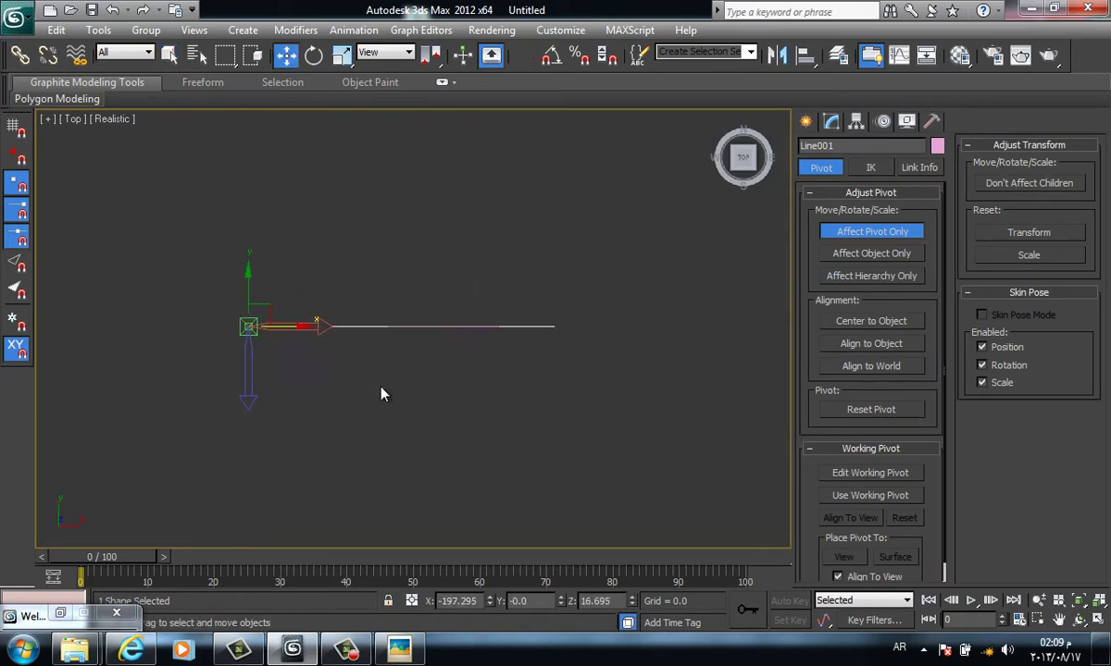
alt+middle_drag(381, 391, 439, 365)
Turn on Angle Snap and Shift-rotate the line in Top view into 15° instance copies
click(805, 121)
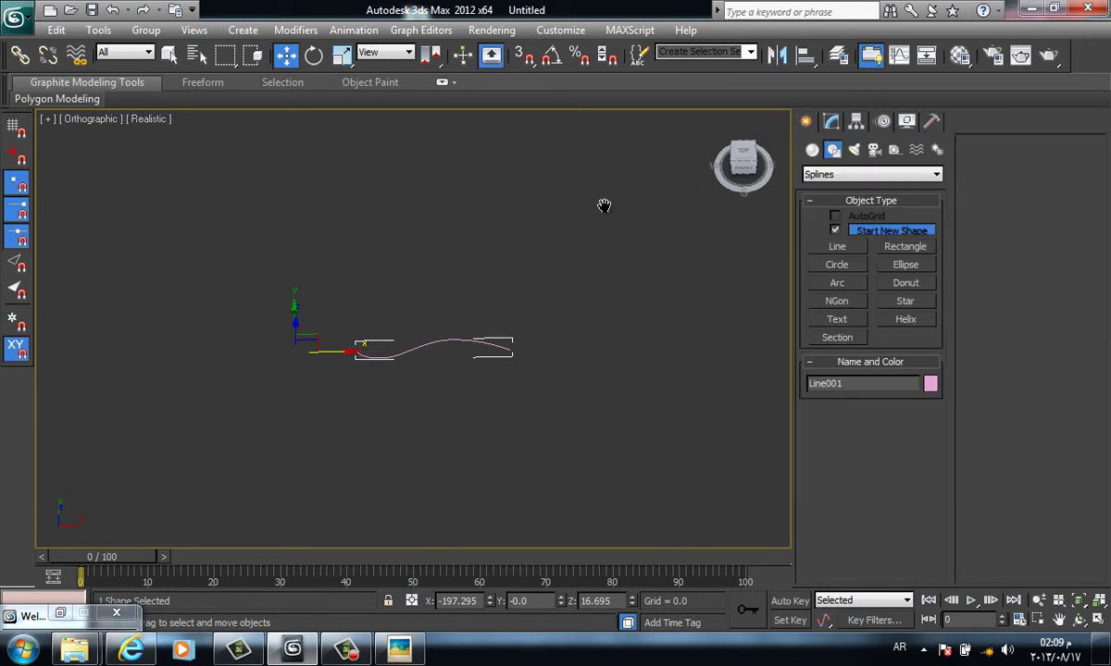
key(t)
key(e)
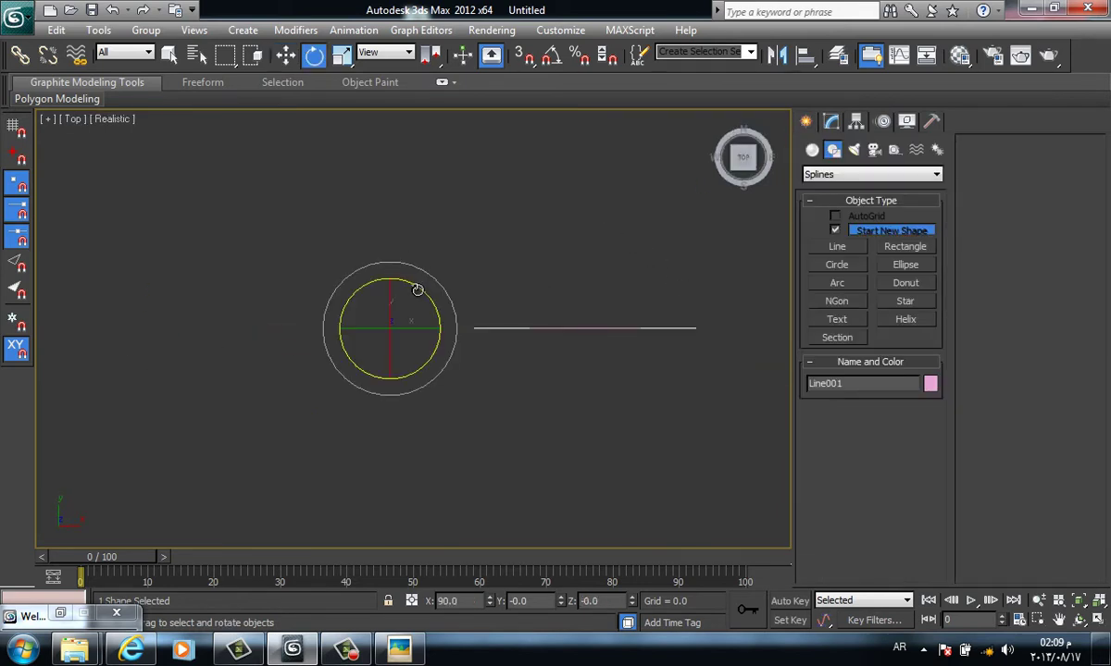
shift+drag(417, 289, 432, 297)
key(a)
click(556, 397)
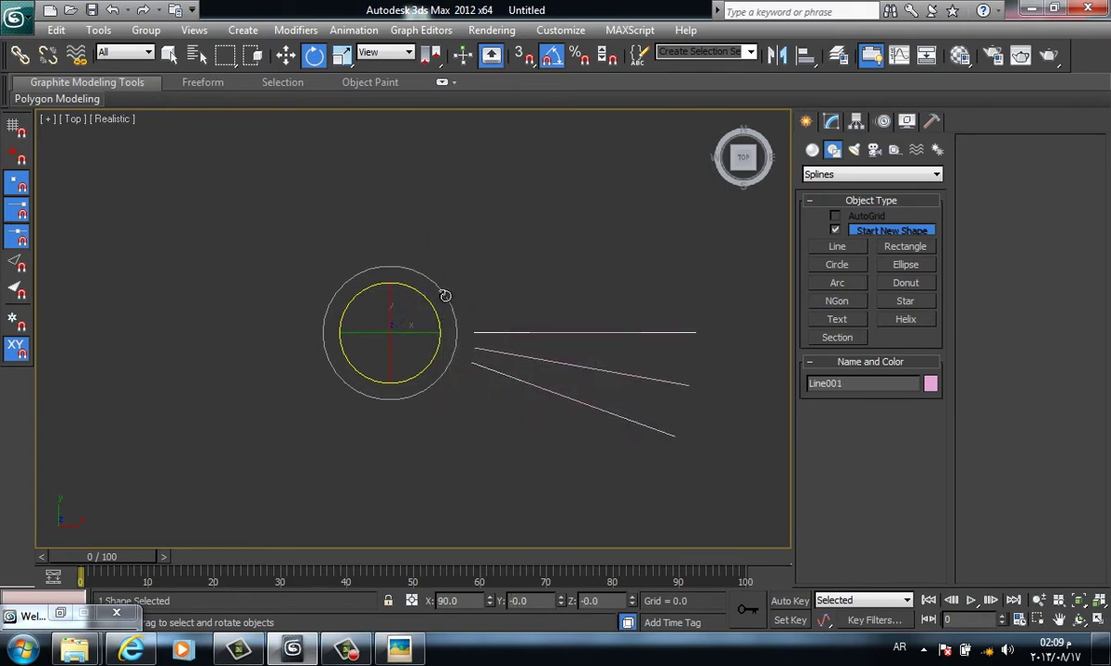
shift+drag(445, 295, 429, 288)
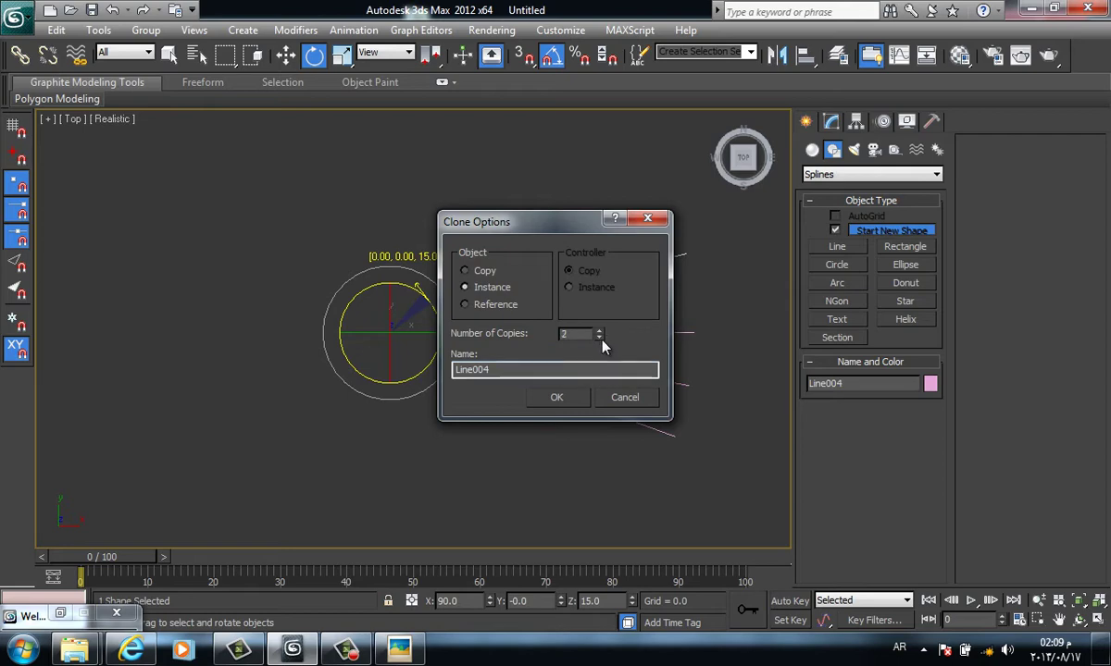
Confirm the instance copies and Shift-rotate one more 15° instance to complete the six-line fan
click(556, 397)
mouse_move(648, 364)
alt+middle_down()
mouse_move(628, 379)
mouse_move(639, 345)
mouse_move(675, 330)
mouse_move(695, 293)
alt+middle_up()
key(p)
scroll(690, 295, down, 3)
key(r)
key(t)
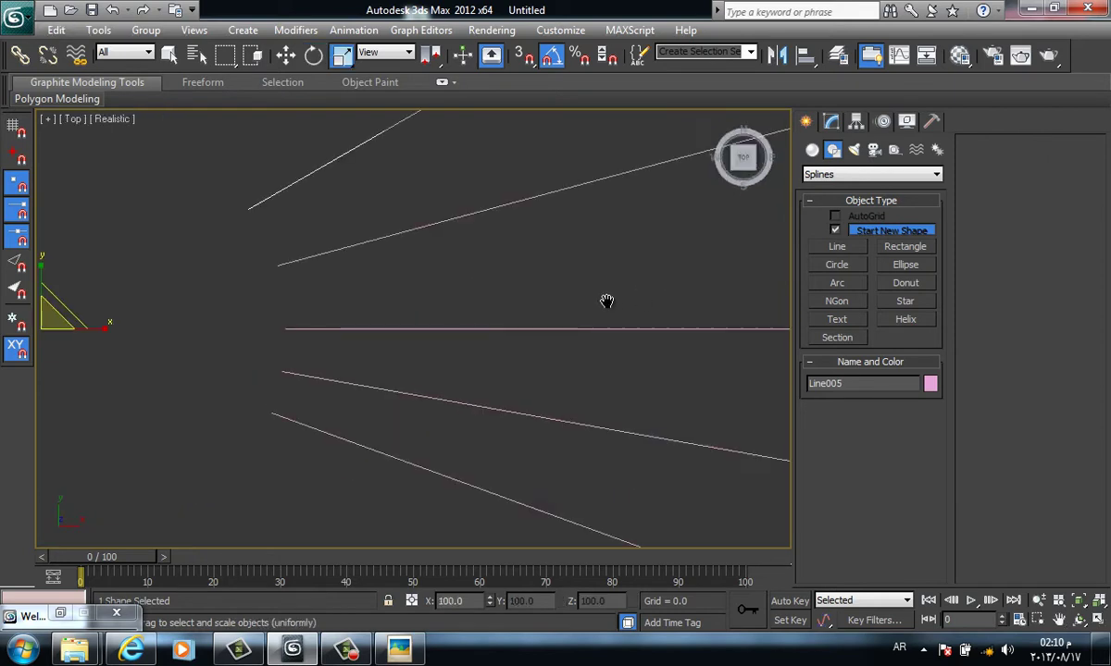
scroll(608, 305, down, 2)
scroll(608, 313, down, 3)
key(w)
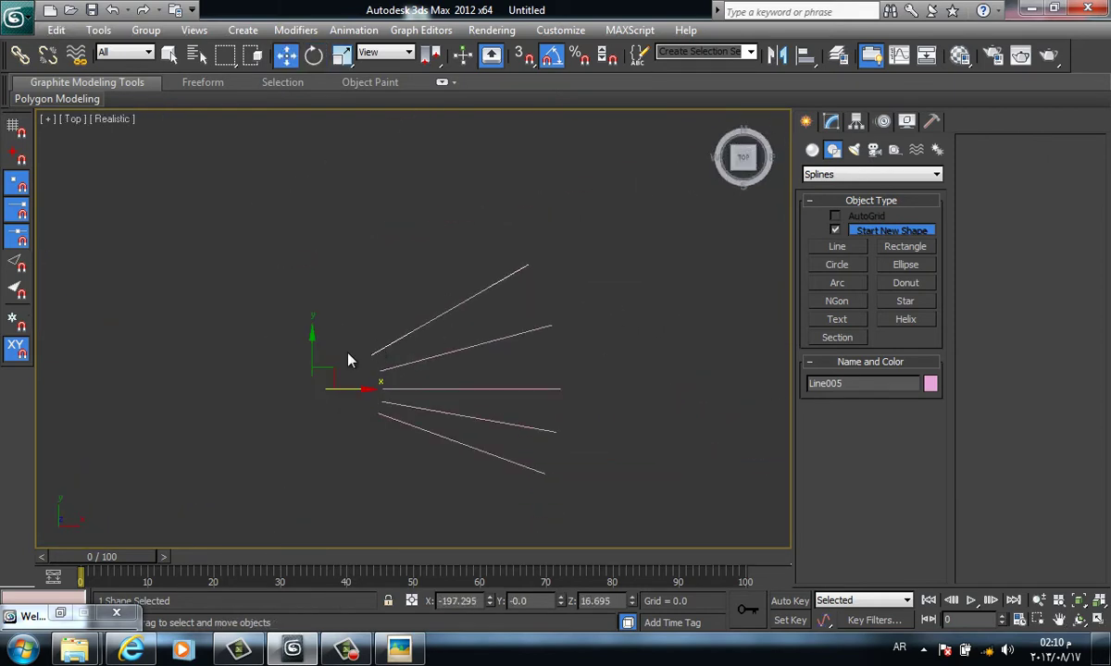
key(e)
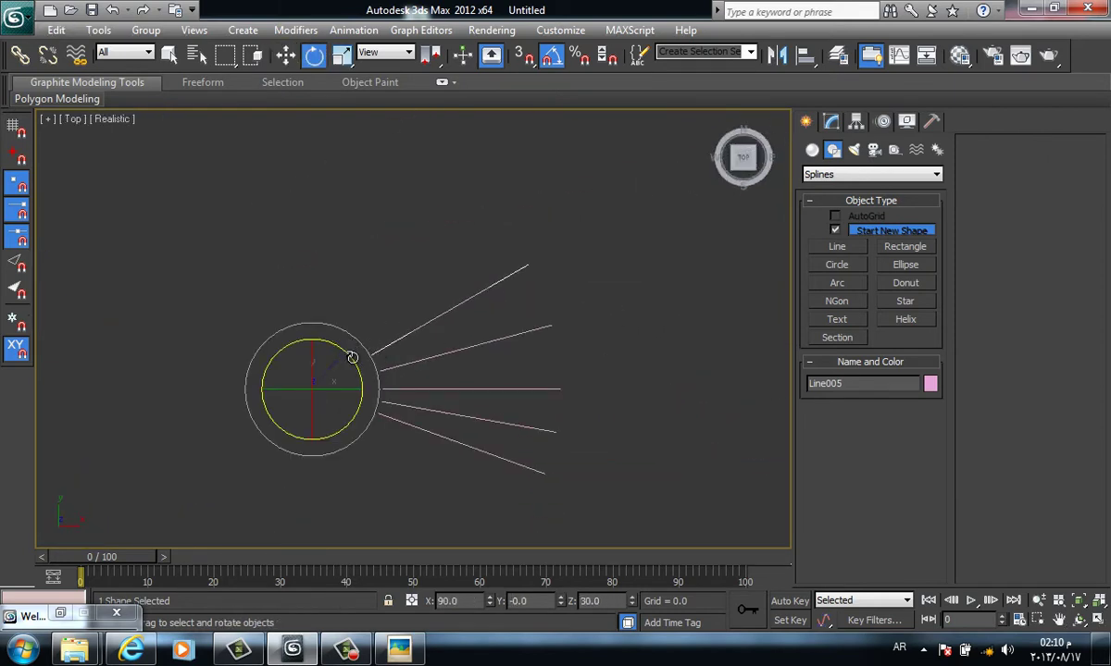
shift+drag(352, 350, 350, 339)
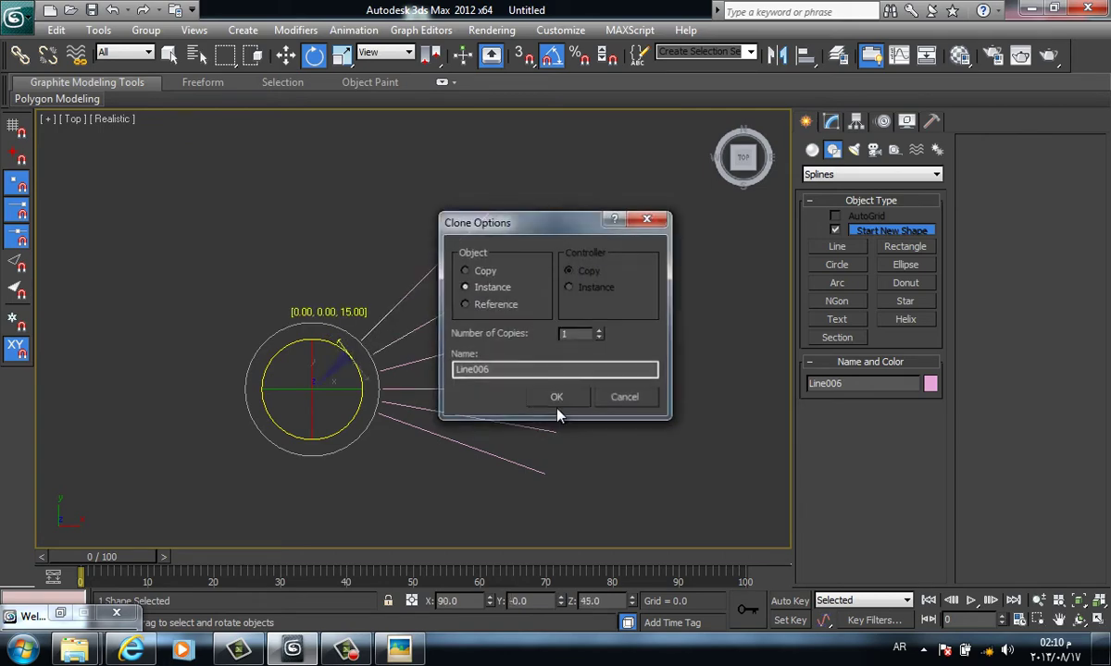
click(556, 397)
Select one fan line and try scaling it down, then restore it to full size
mouse_move(556, 398)
alt+middle_down()
mouse_move(570, 384)
mouse_move(500, 364)
alt+middle_up()
key(p)
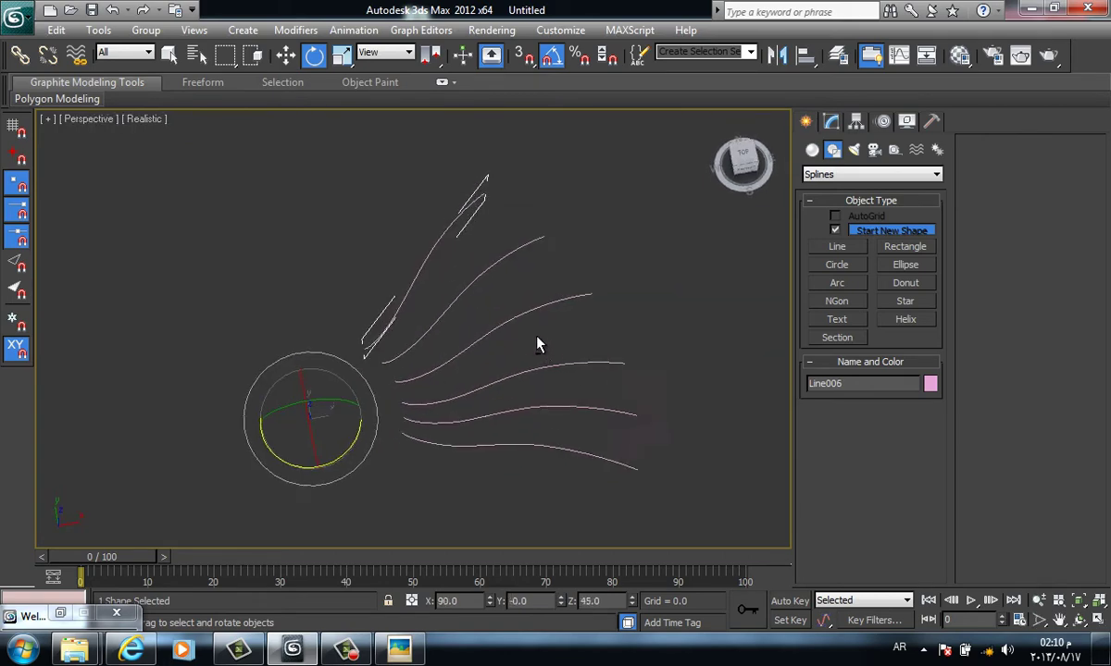
key(t)
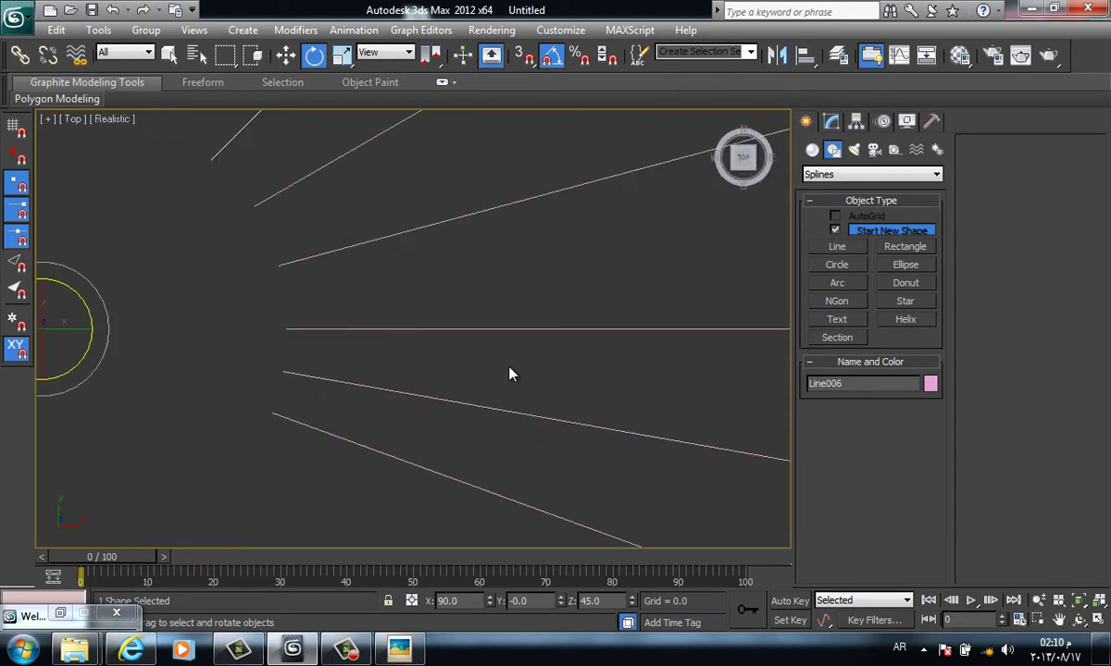
scroll(508, 371, down, 3)
scroll(508, 361, down, 3)
scroll(390, 328, up, 5)
key(r)
middle_drag(391, 327, 374, 296)
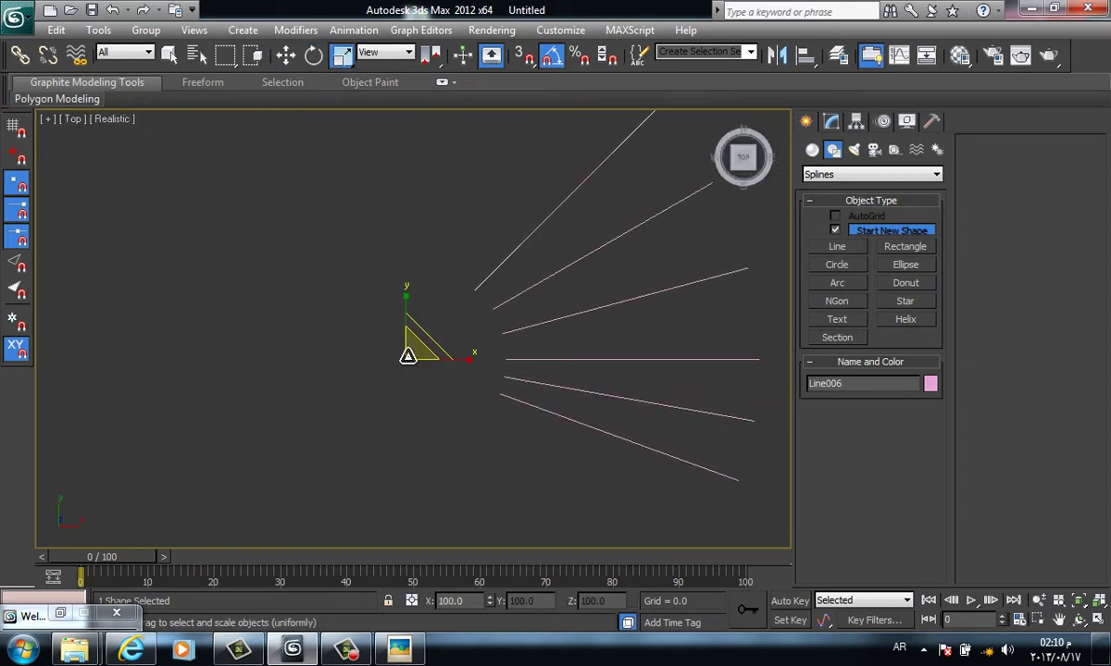
click(530, 288)
drag(530, 287, 546, 308)
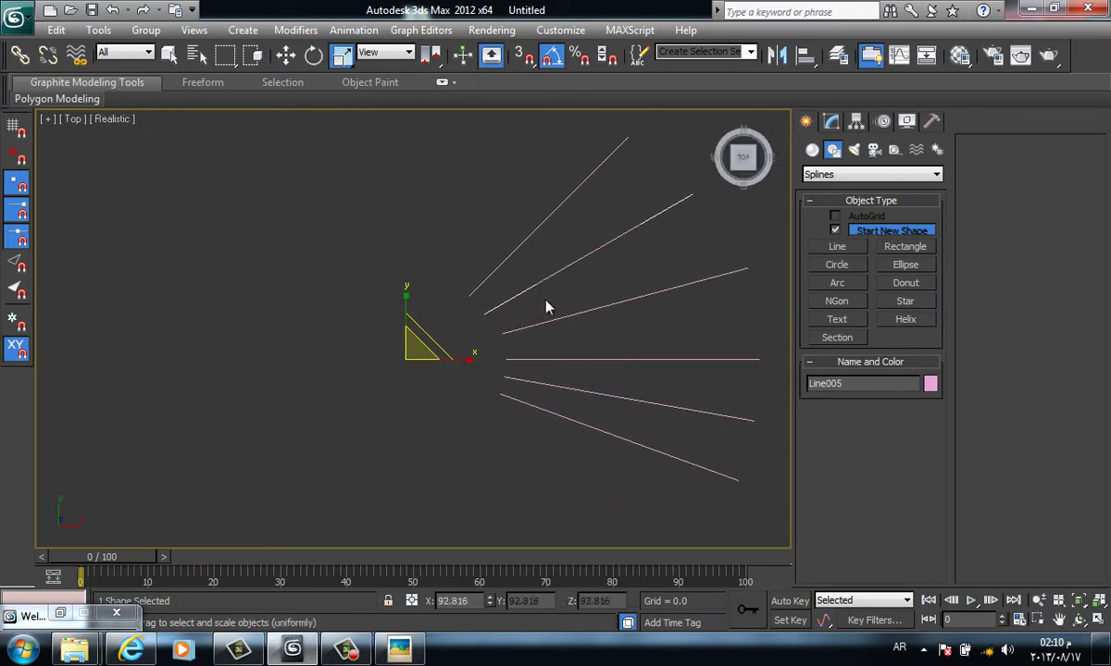
drag(415, 348, 638, 347)
Uniformly scale Line003 down to 74.167% of its length
mouse_move(648, 363)
middle_down()
mouse_move(514, 338)
mouse_move(518, 375)
middle_up()
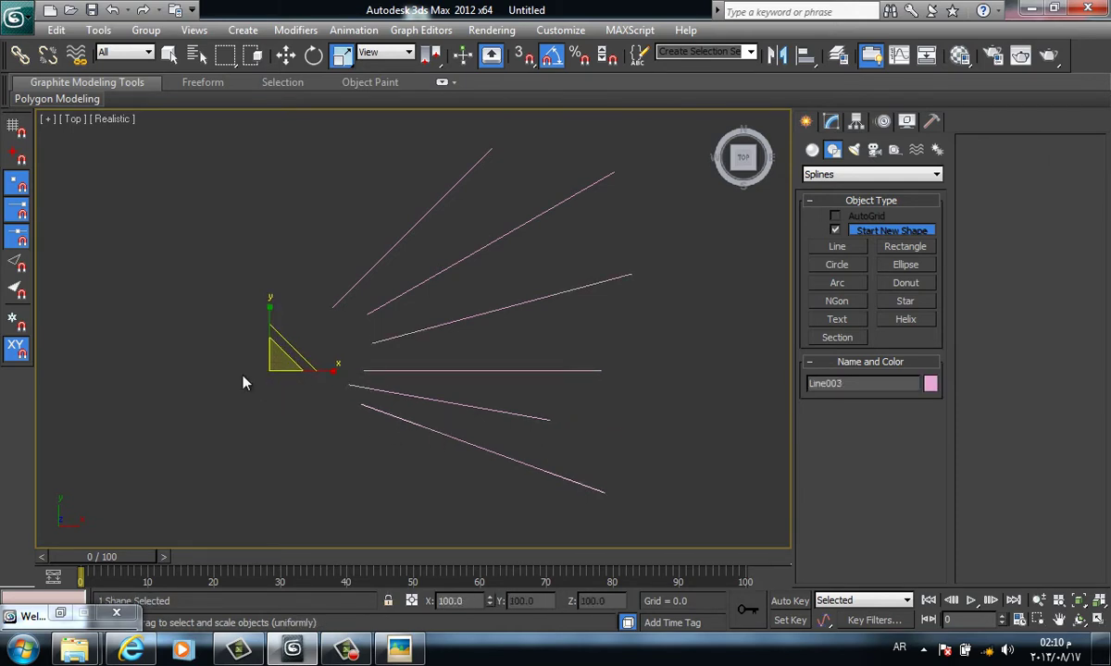
drag(256, 392, 312, 388)
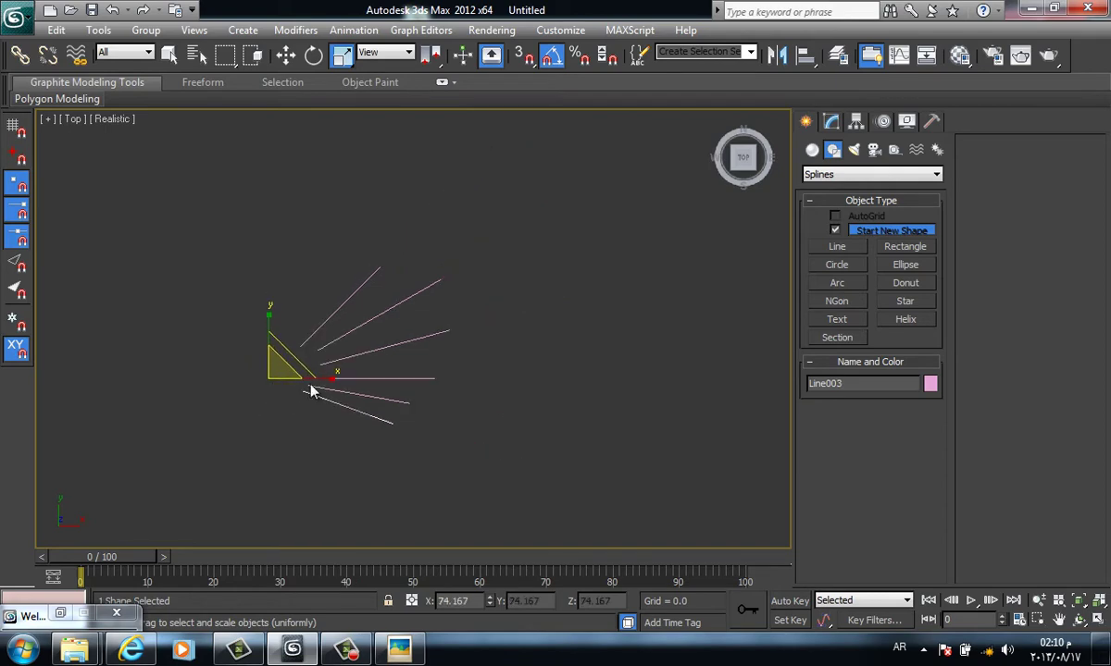
middle_drag(311, 388, 289, 280)
key(p)
mouse_move(624, 389)
alt+middle_down()
mouse_move(589, 405)
mouse_move(531, 294)
mouse_move(639, 379)
mouse_move(503, 342)
mouse_move(449, 347)
mouse_move(493, 398)
mouse_move(563, 379)
mouse_move(583, 350)
mouse_move(562, 363)
alt+middle_up()
In Perspective, select a fan spline and stretch it non-uniformly along Y
key(f)
scroll(524, 352, down, 4)
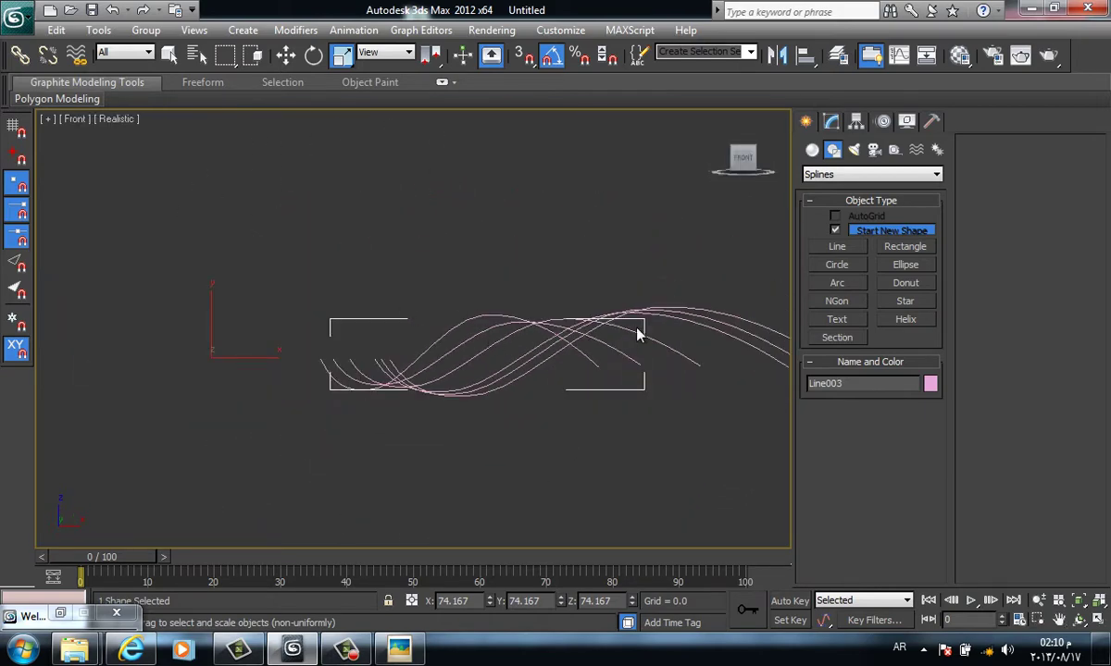
mouse_move(726, 281)
middle_down()
mouse_move(595, 304)
mouse_move(602, 337)
mouse_move(578, 349)
mouse_move(566, 383)
mouse_move(613, 317)
middle_up()
scroll(595, 315, down, 3)
key(p)
scroll(627, 331, up, 3)
mouse_move(604, 266)
alt+middle_down()
mouse_move(519, 379)
mouse_move(527, 263)
alt+middle_up()
mouse_move(490, 224)
alt+middle_down()
mouse_move(377, 303)
mouse_move(273, 248)
mouse_move(262, 215)
alt+middle_up()
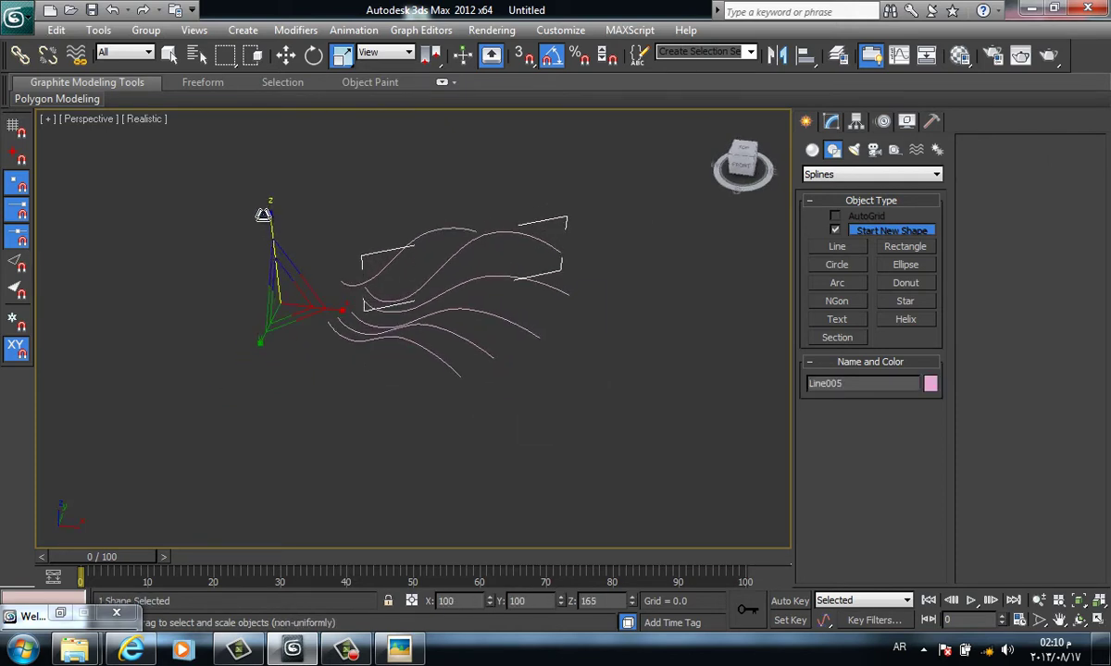
key(w)
mouse_move(273, 269)
alt+middle_down()
mouse_move(270, 244)
mouse_move(362, 225)
mouse_move(314, 209)
mouse_move(259, 240)
mouse_move(546, 268)
mouse_move(500, 271)
mouse_move(520, 291)
mouse_move(439, 287)
alt+middle_up()
click(490, 302)
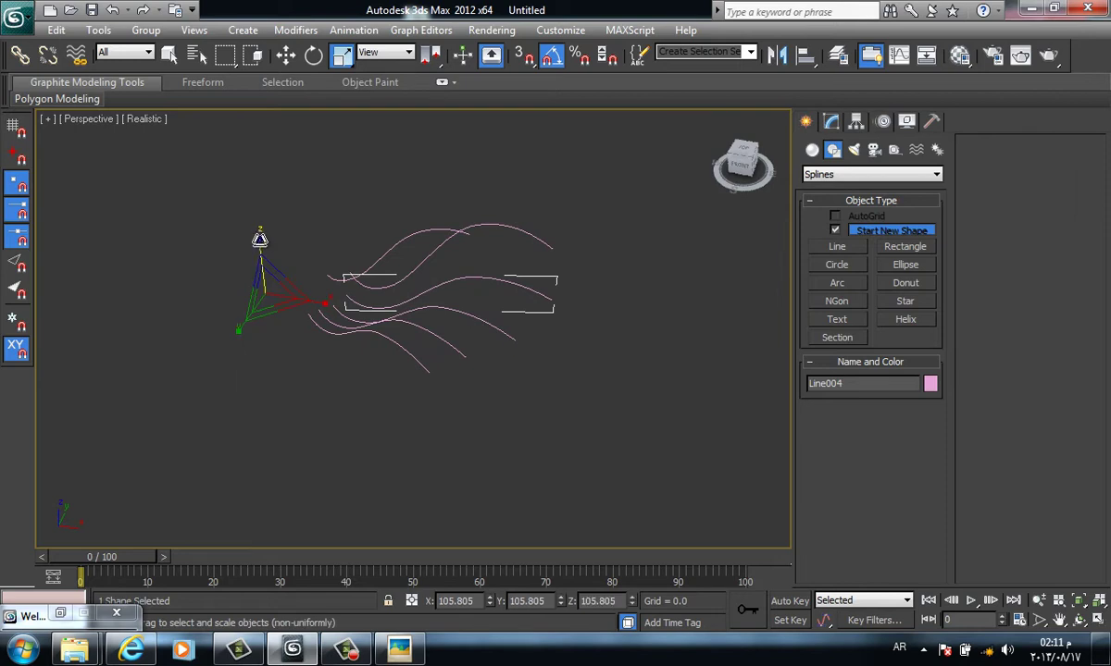
drag(262, 238, 255, 222)
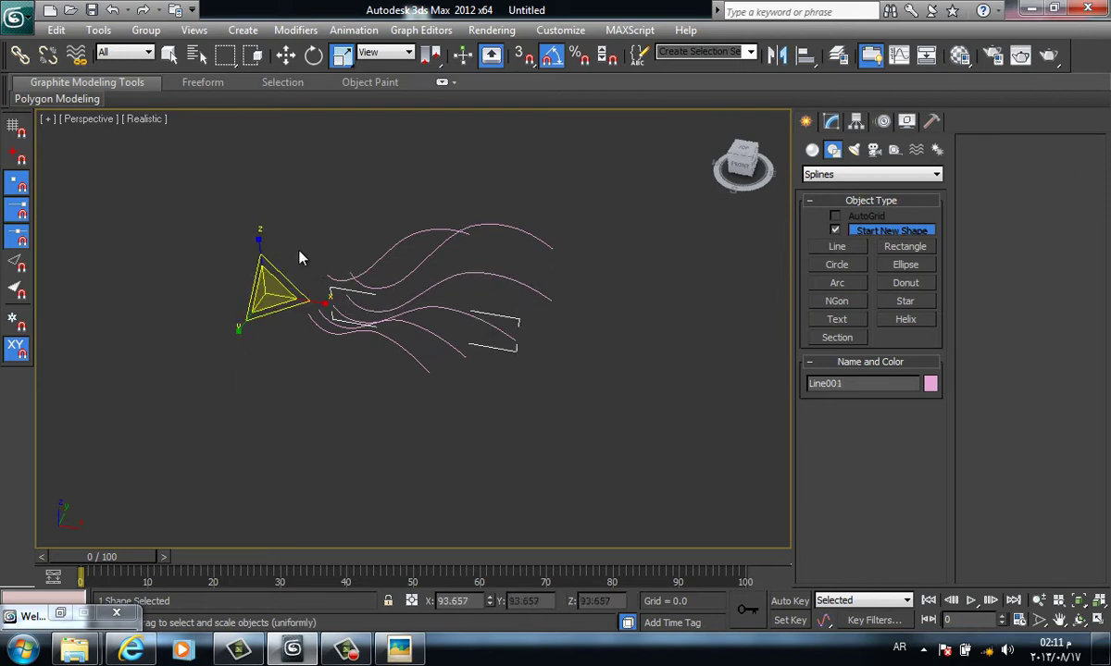
Select Line003 and lower it along Z to -12.149
click(243, 222)
click(412, 320)
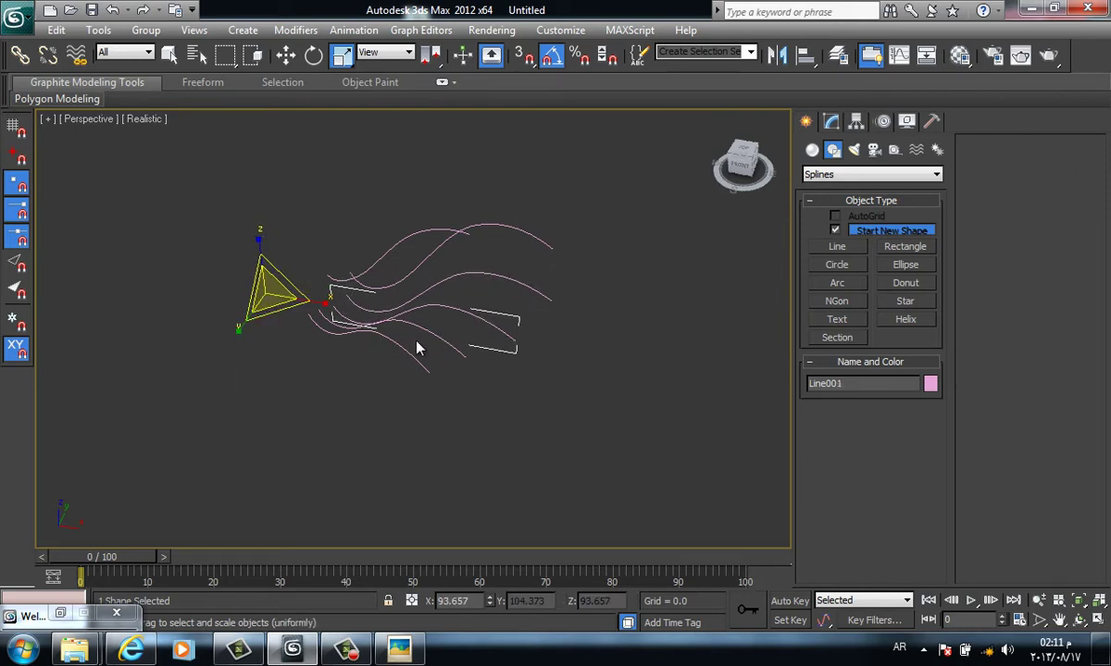
click(415, 331)
key(w)
mouse_move(310, 310)
mouse_down()
mouse_move(285, 276)
mouse_move(291, 288)
mouse_up()
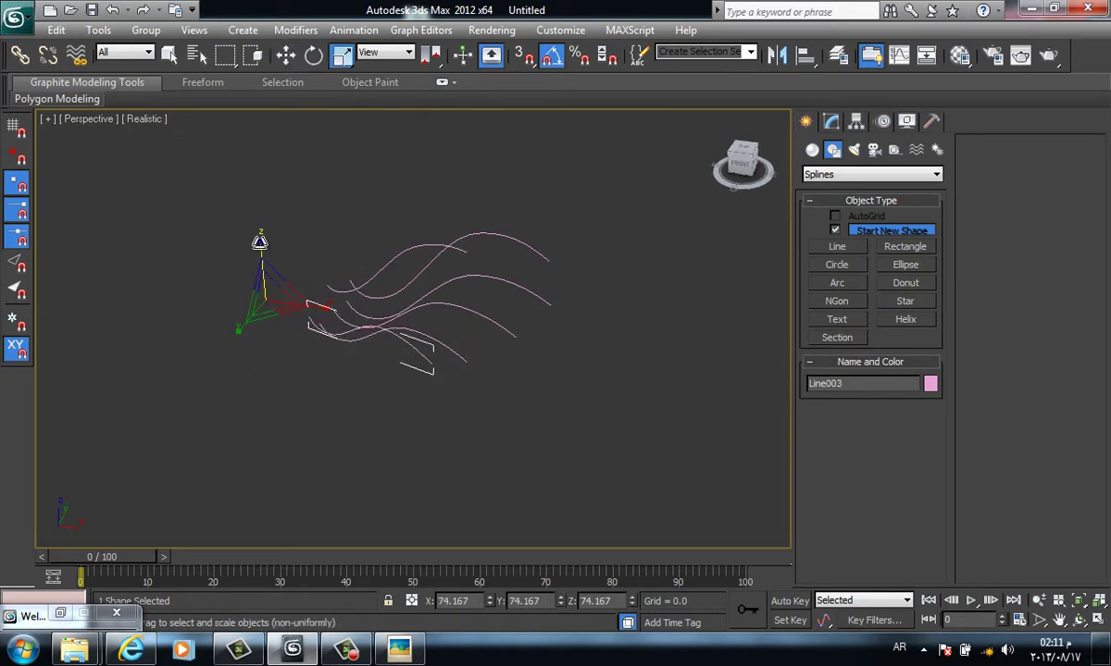
drag(262, 272, 272, 322)
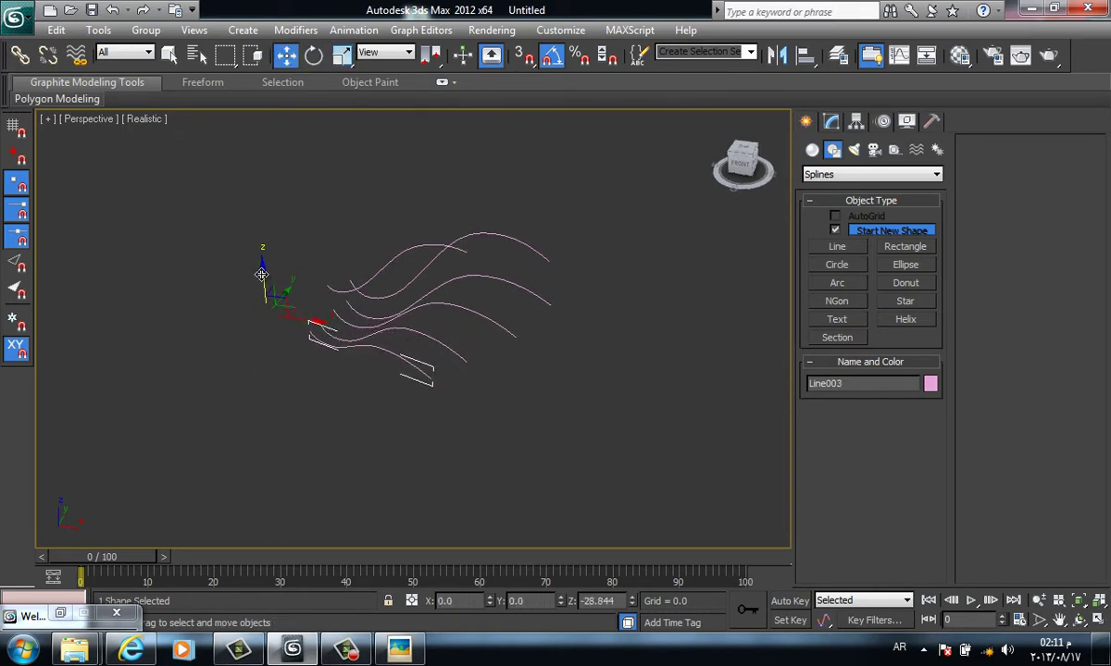
mouse_move(499, 324)
alt+middle_down()
mouse_move(674, 284)
mouse_move(702, 333)
mouse_move(608, 376)
mouse_move(585, 409)
mouse_move(431, 308)
mouse_move(349, 273)
mouse_move(310, 313)
mouse_move(502, 278)
alt+middle_up()
mouse_move(604, 335)
alt+middle_down()
mouse_move(449, 240)
mouse_move(481, 208)
mouse_move(546, 319)
mouse_move(549, 426)
mouse_move(588, 362)
mouse_move(672, 300)
mouse_move(708, 439)
mouse_move(546, 431)
alt+middle_up()
In Top view, rotate a rib spline -20° and shift the horizontal rib slightly right and down
key(t)
scroll(546, 431, down, 3)
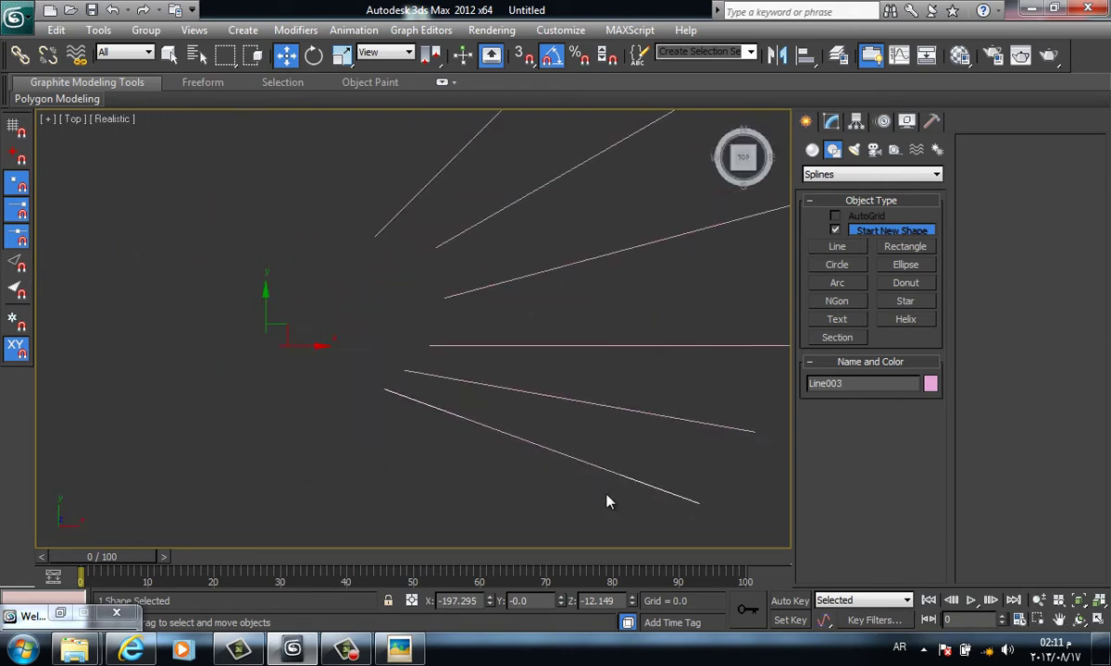
key(e)
drag(396, 354, 403, 371)
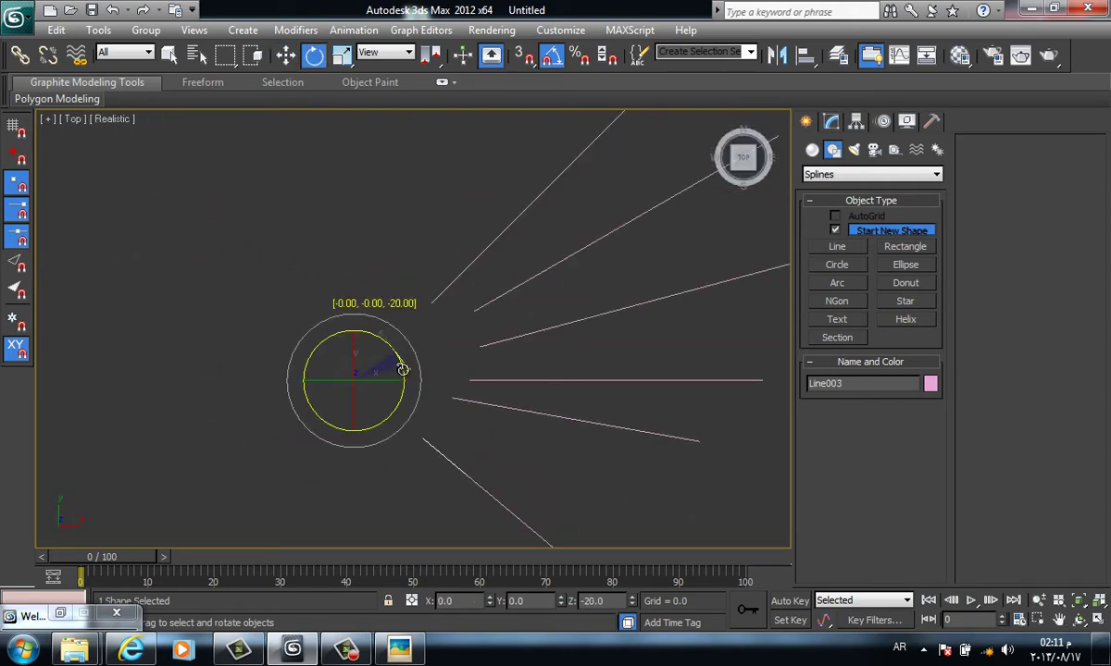
key(w)
drag(523, 429, 544, 431)
drag(547, 380, 558, 386)
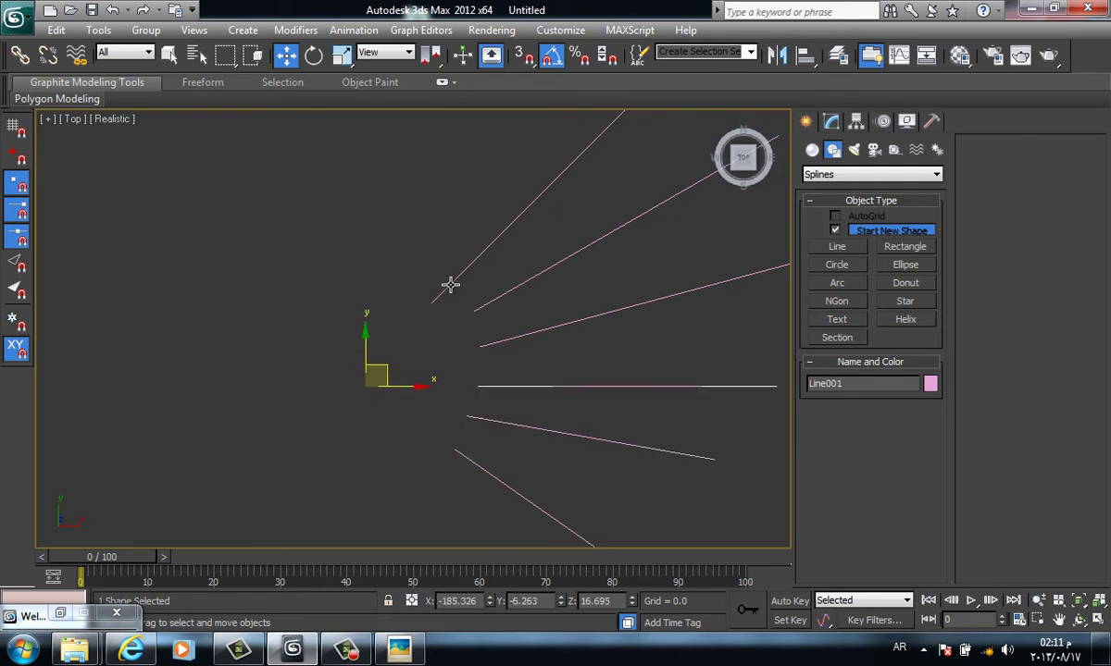
At Vertex level, slide Line006's inner vertices up-right along the rib
click(830, 121)
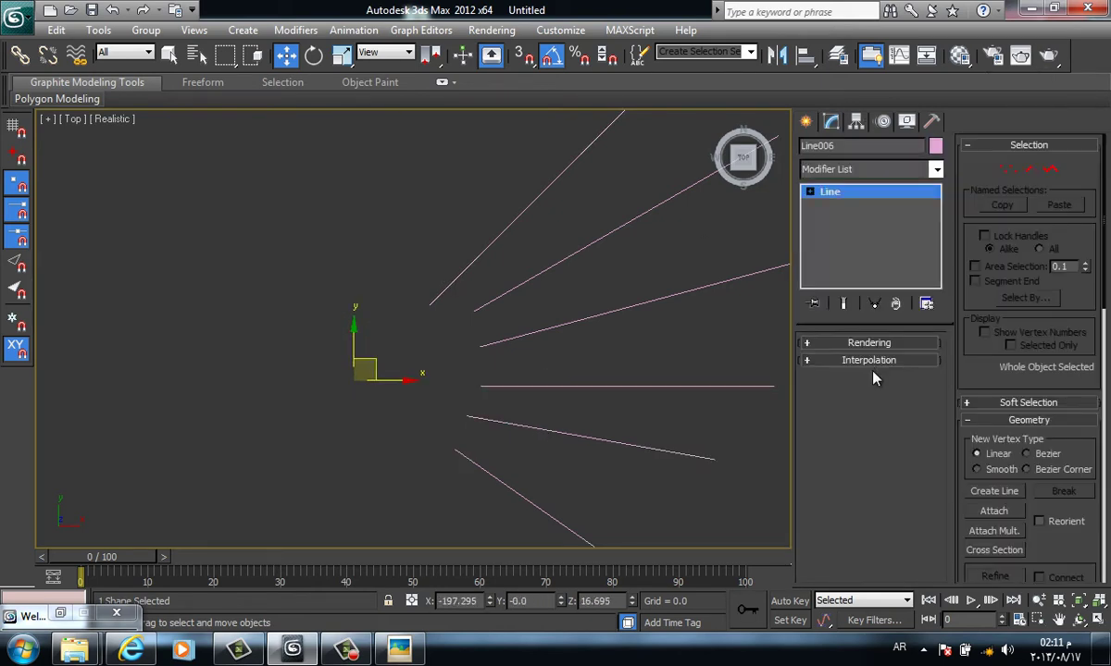
click(1007, 168)
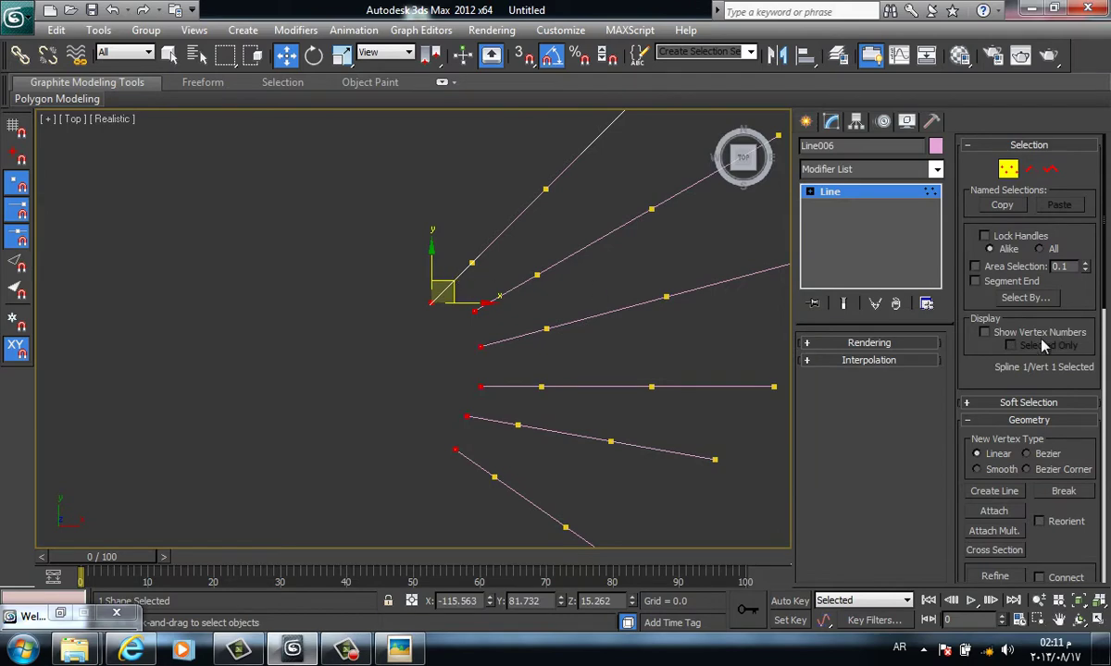
click(805, 122)
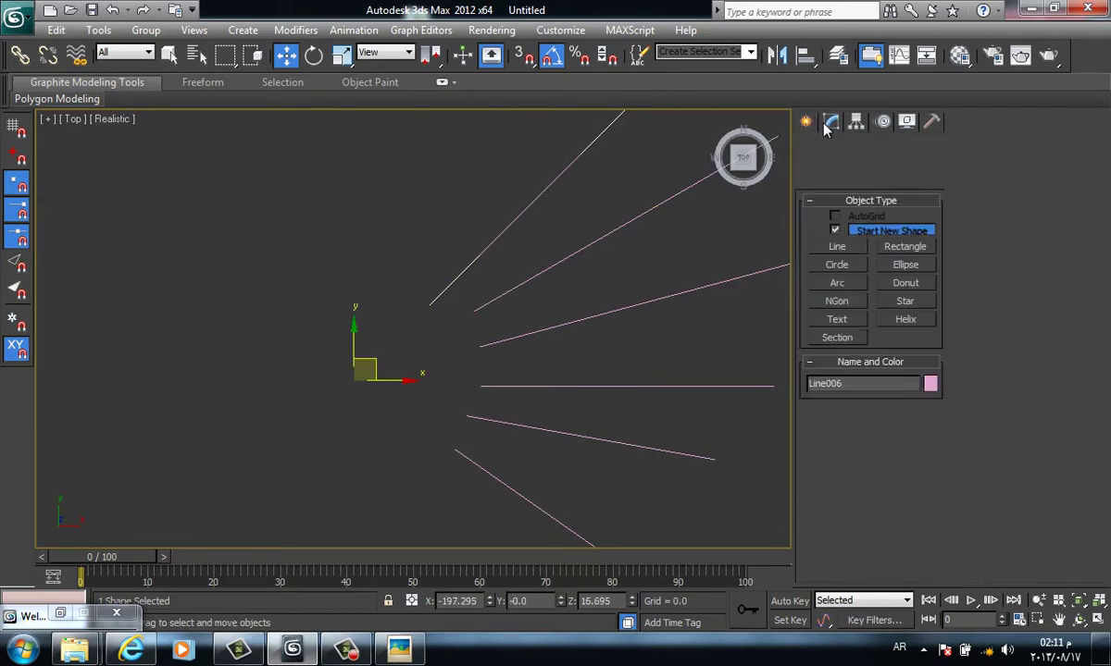
click(830, 121)
click(1007, 170)
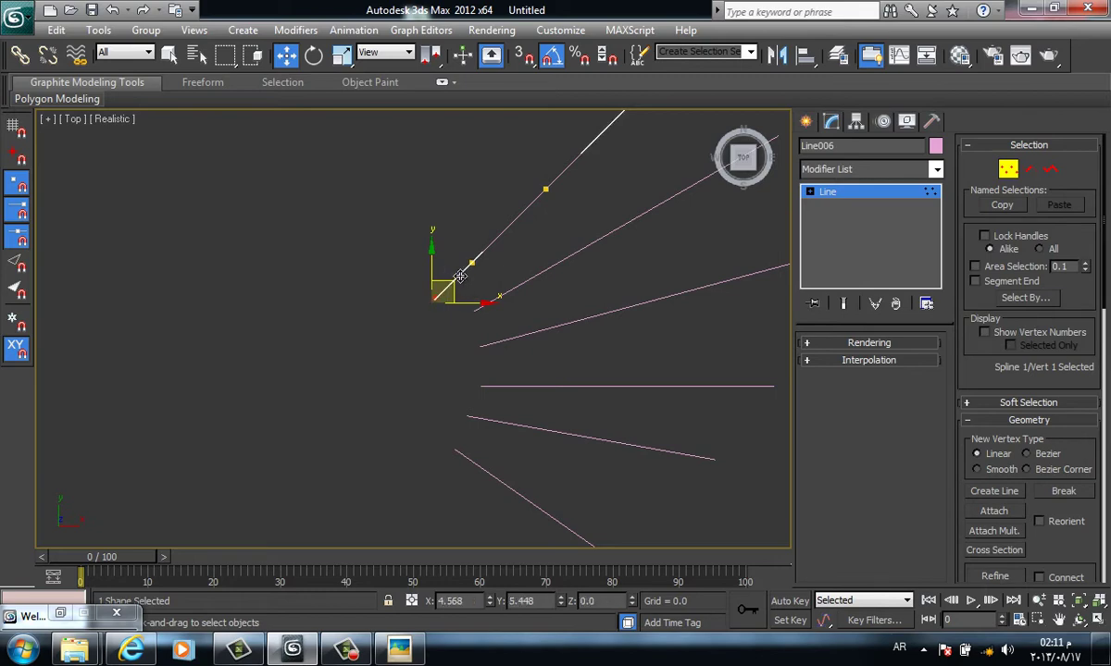
alt+middle_drag(466, 273, 431, 208)
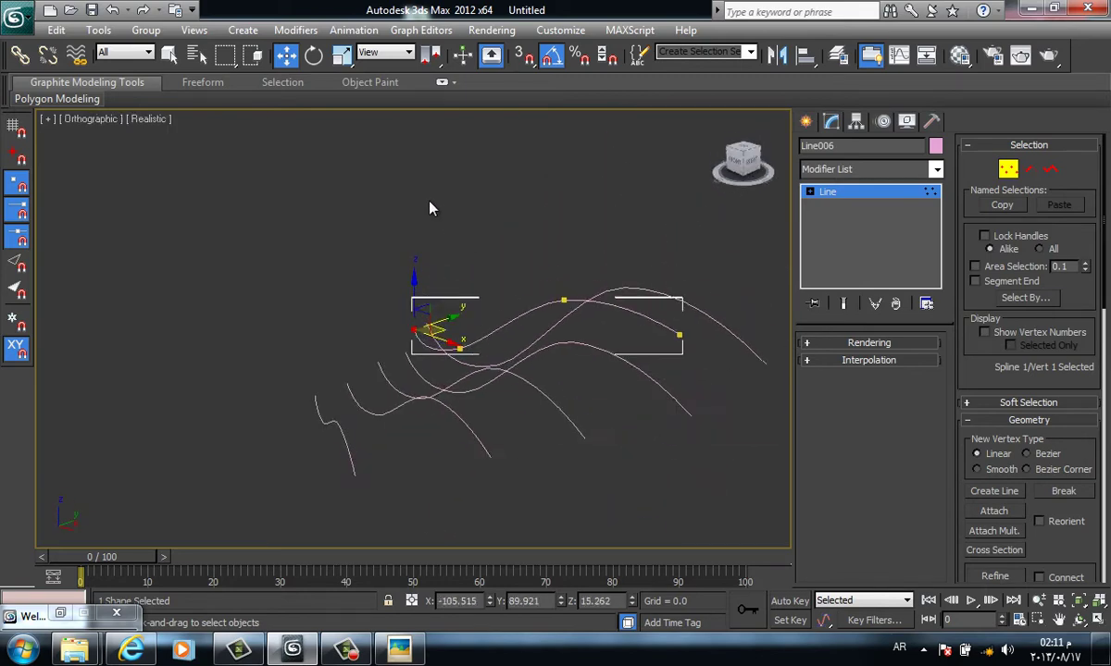
alt+middle_drag(452, 261, 456, 326)
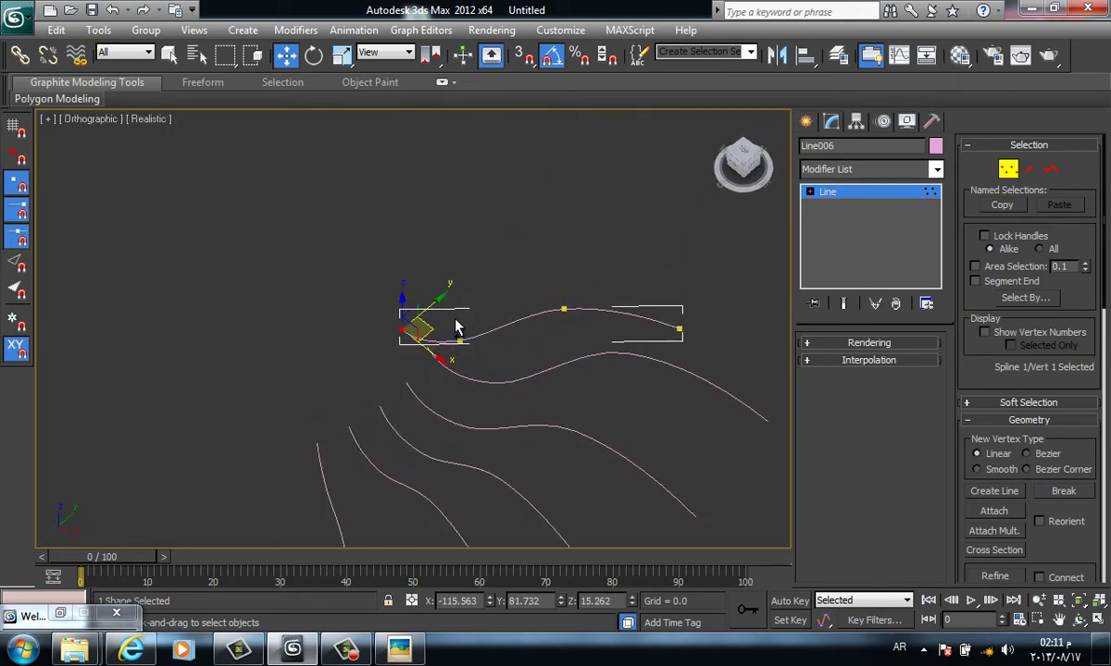
key(t)
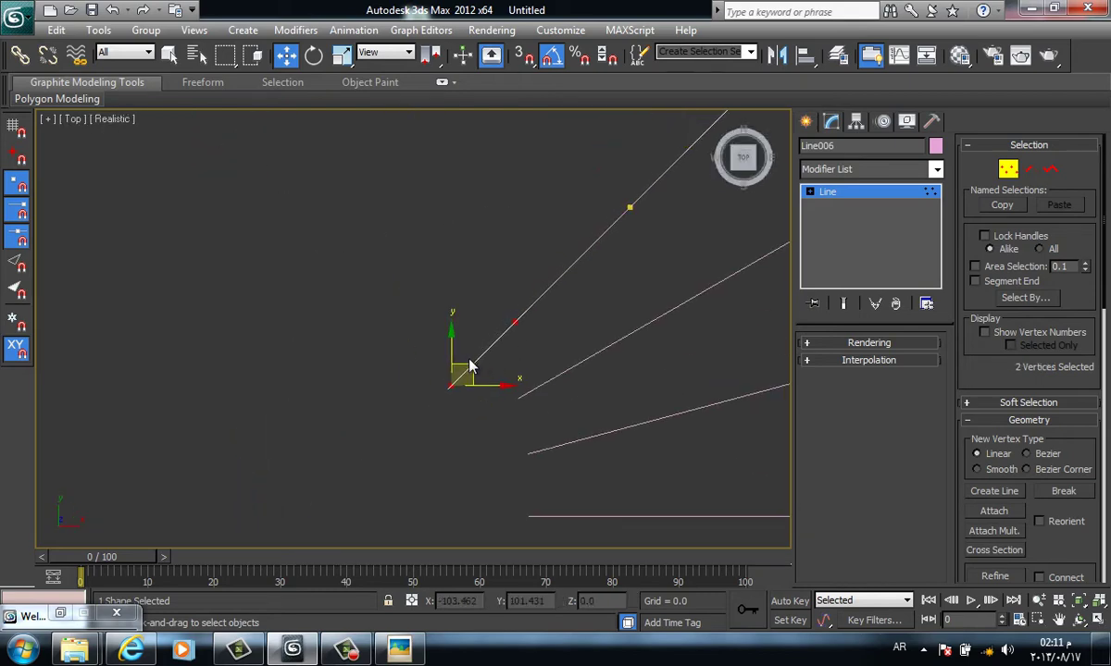
drag(475, 356, 489, 345)
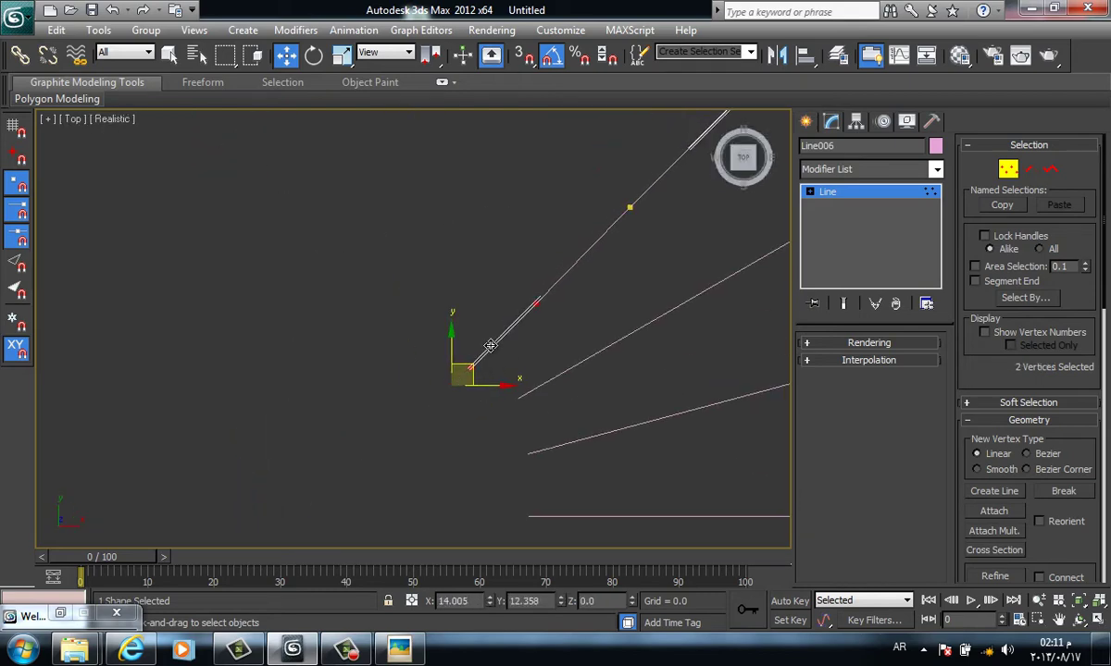
alt+middle_drag(489, 345, 472, 311)
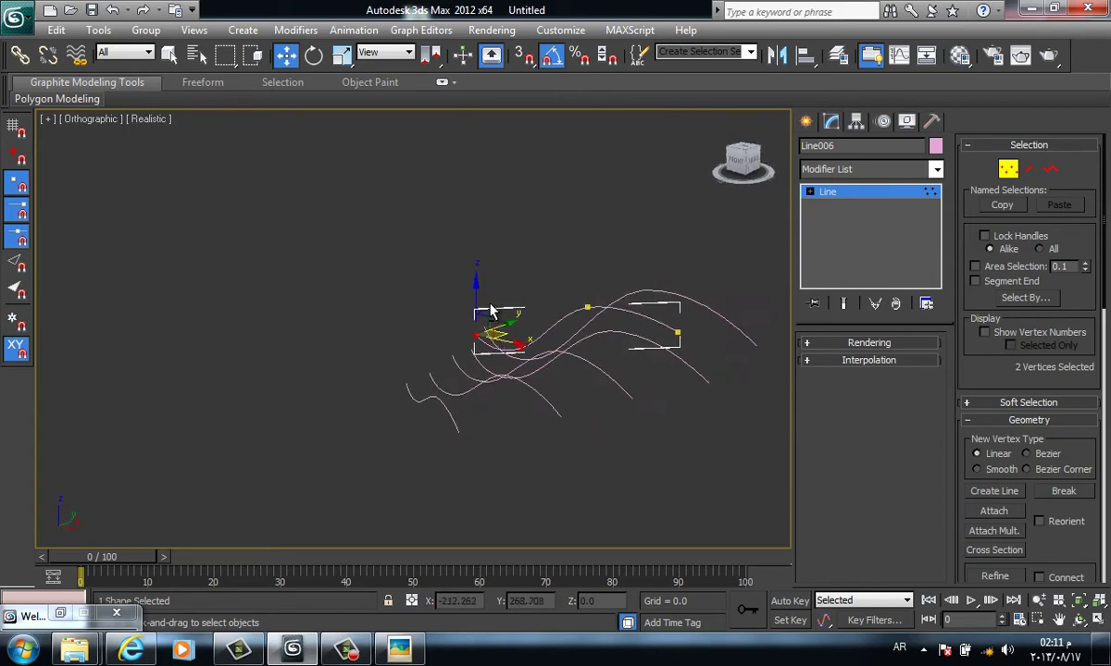
click(587, 315)
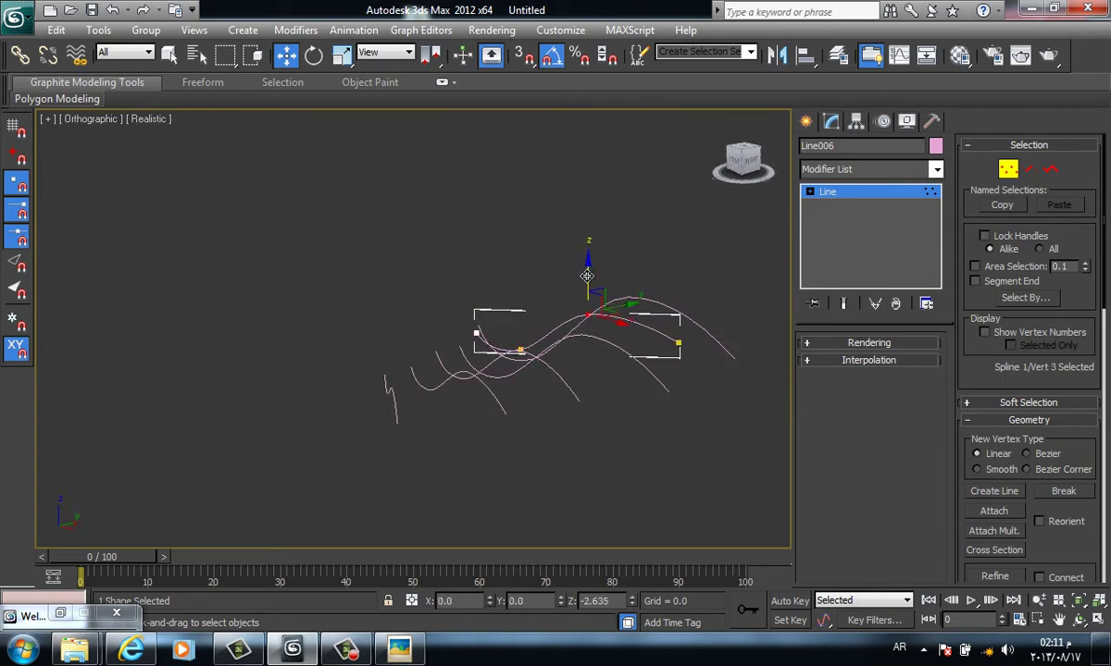
click(807, 121)
mouse_move(592, 305)
alt+middle_down()
mouse_move(595, 250)
mouse_move(504, 260)
mouse_move(495, 331)
mouse_move(555, 282)
mouse_move(528, 264)
mouse_move(508, 303)
mouse_move(550, 302)
mouse_move(584, 372)
mouse_move(580, 508)
mouse_move(474, 382)
mouse_move(397, 365)
alt+middle_up()
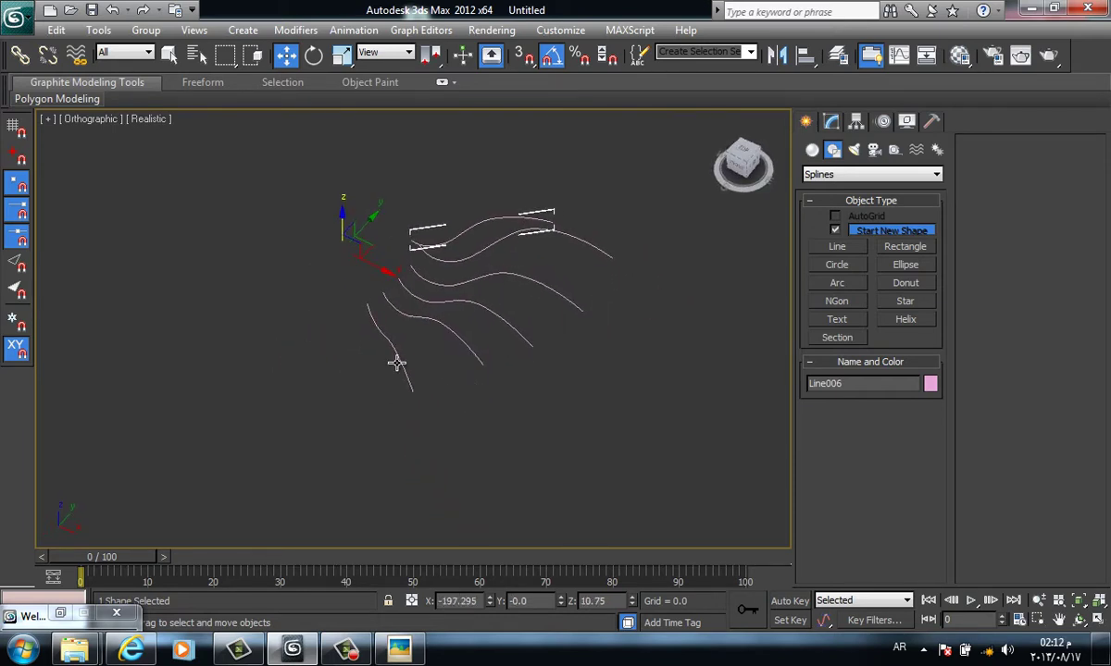
Use Attach on Line003 to merge the remaining outline splines into it
click(831, 121)
click(981, 512)
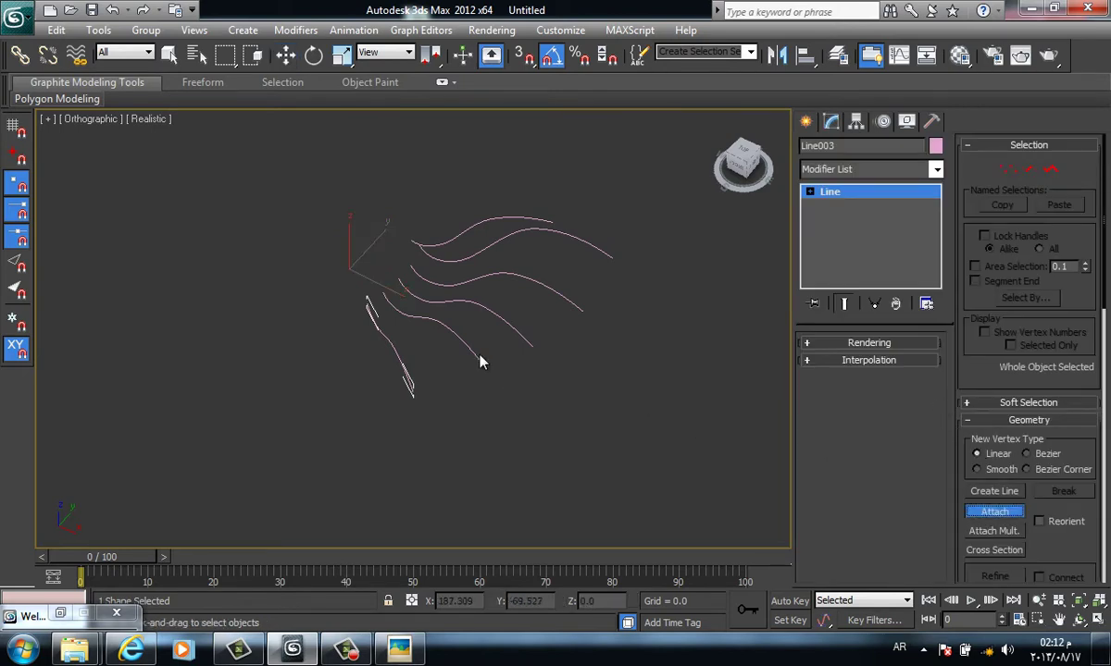
click(994, 511)
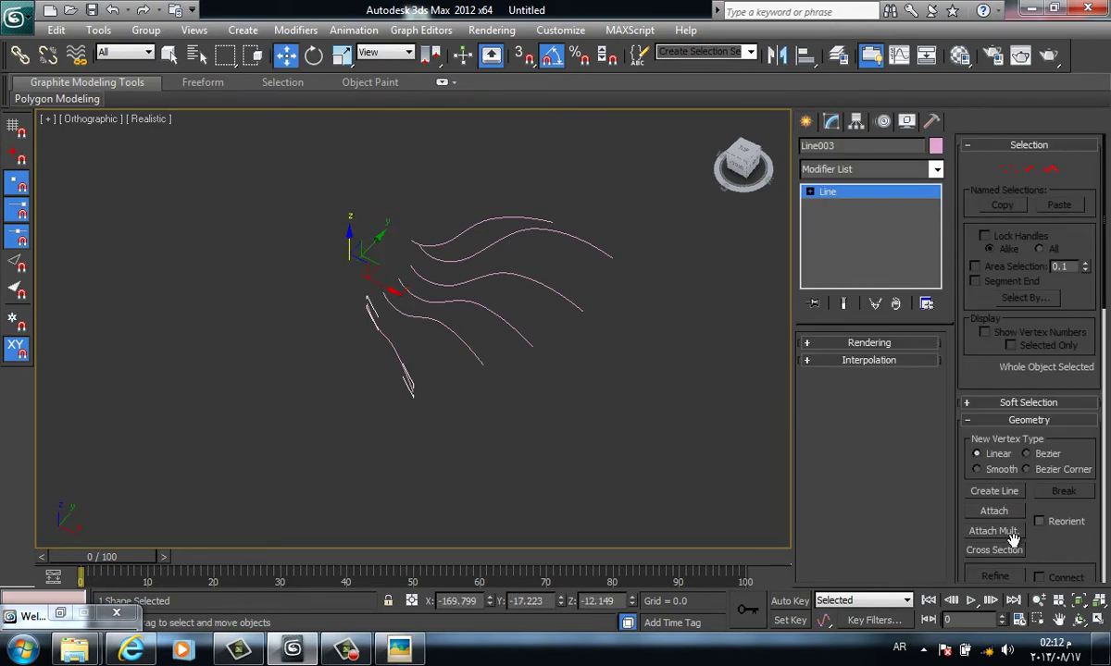
click(1009, 516)
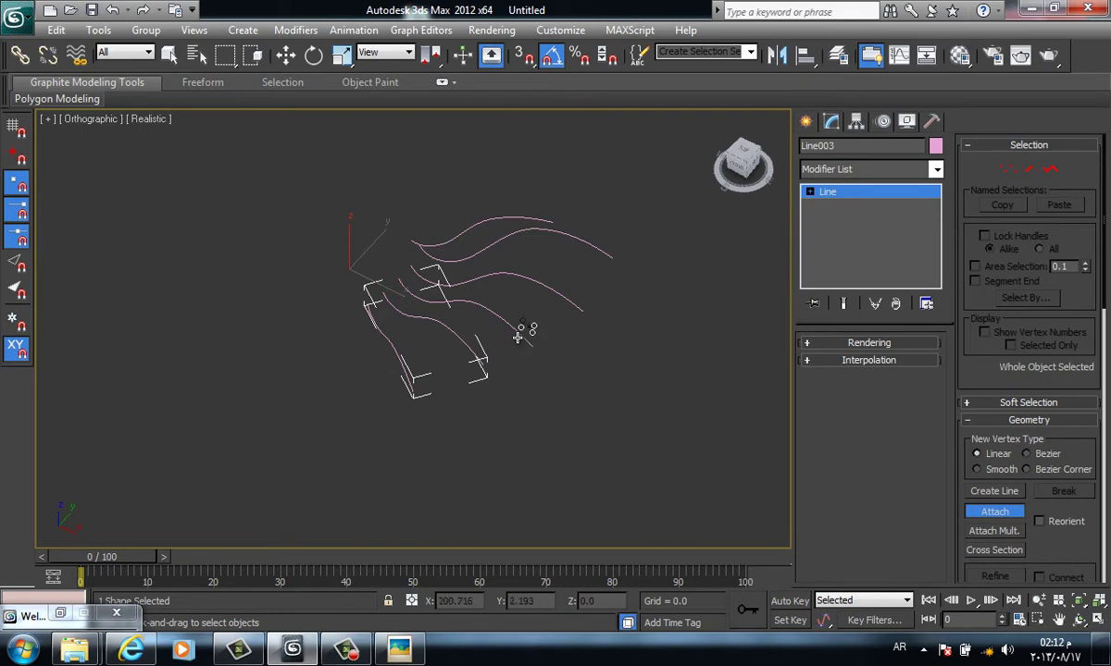
click(518, 336)
click(547, 222)
mouse_move(551, 237)
alt+middle_down()
mouse_move(512, 230)
mouse_move(558, 297)
mouse_move(463, 197)
alt+middle_up()
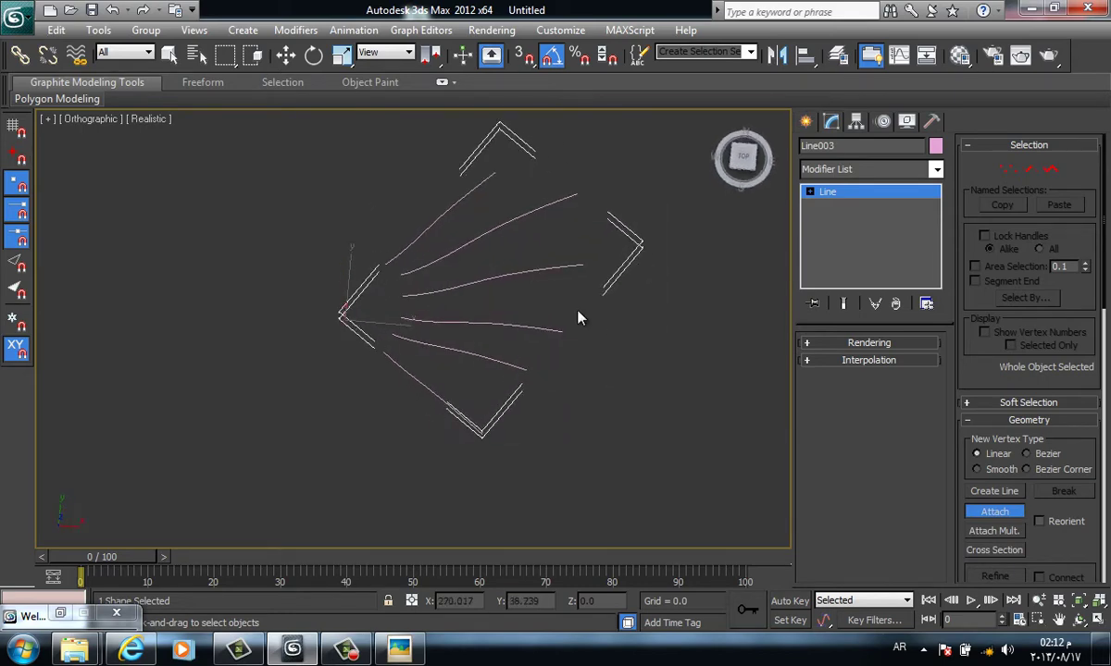
mouse_move(577, 317)
alt+middle_down()
mouse_move(559, 268)
mouse_move(501, 183)
mouse_move(402, 136)
mouse_move(472, 256)
mouse_move(575, 260)
alt+middle_up()
Run Cross Section across each rib and the arch spline, right-clicking to finish
key(w)
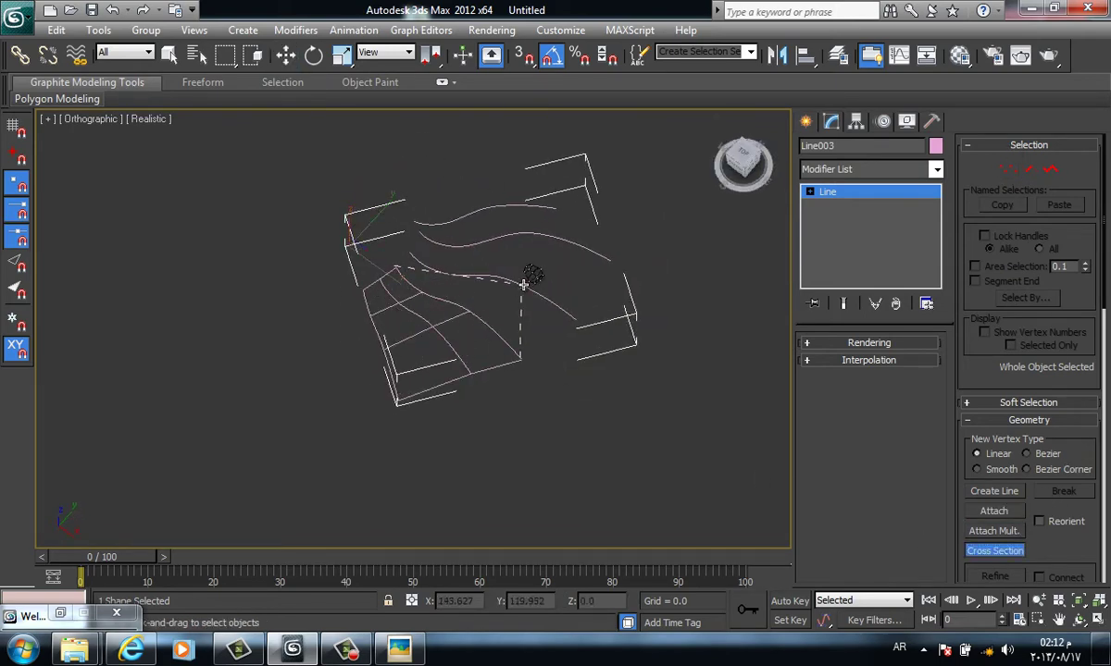
click(539, 231)
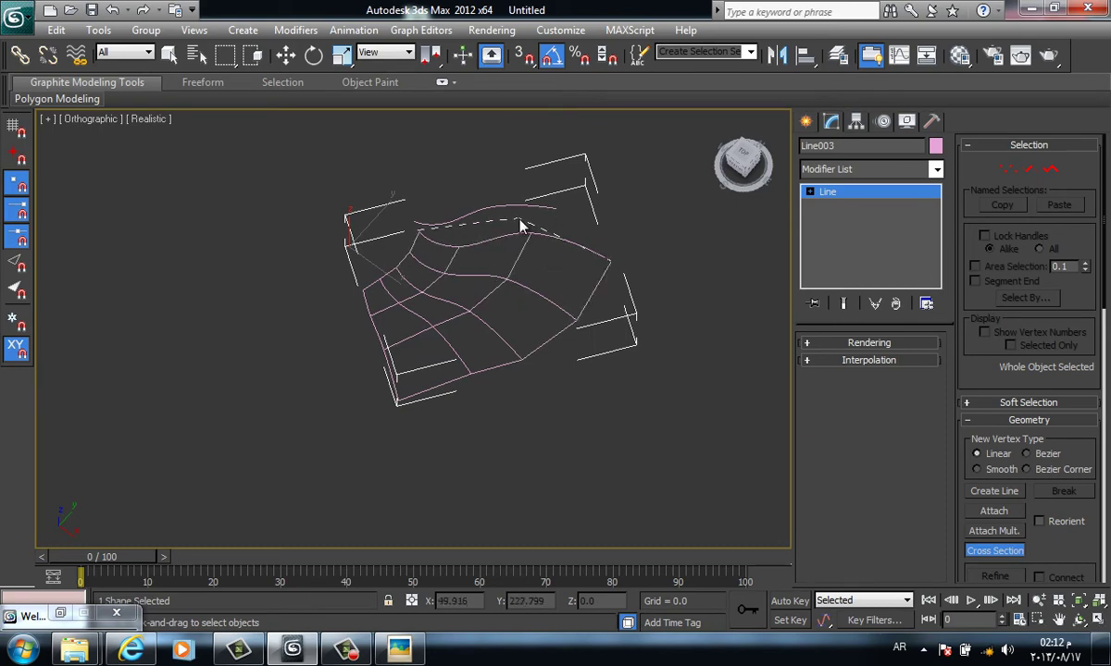
click(521, 209)
alt+middle_drag(589, 278, 760, 263)
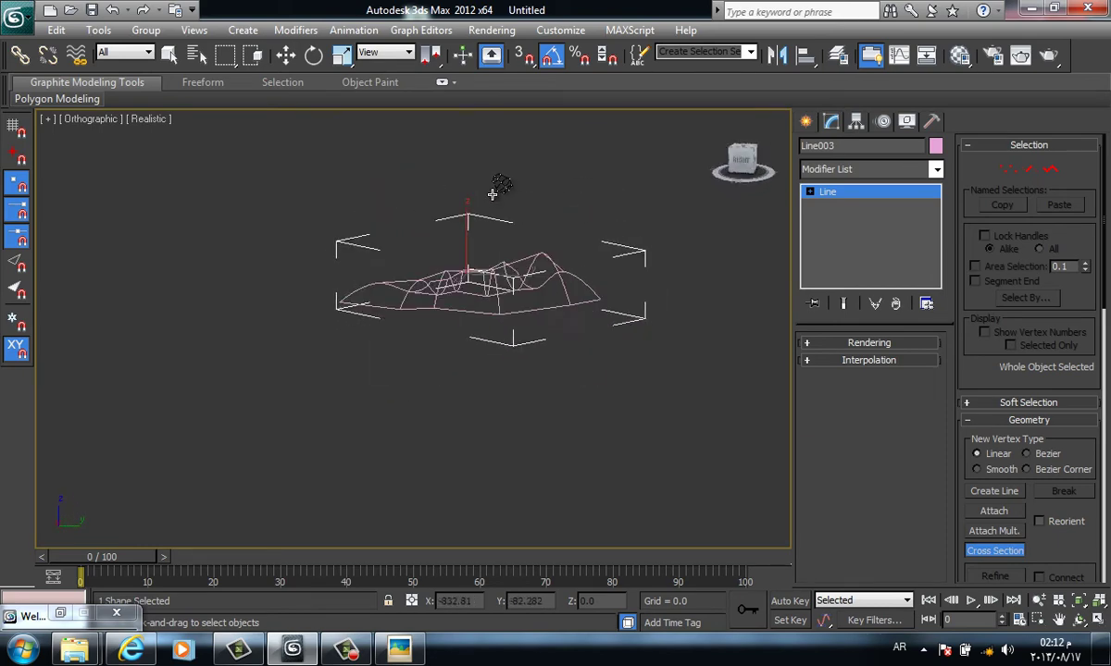
right_click(736, 250)
Add a Surface modifier to Line003's spline cage, producing the pink curved shell
scroll(768, 212, up, 2)
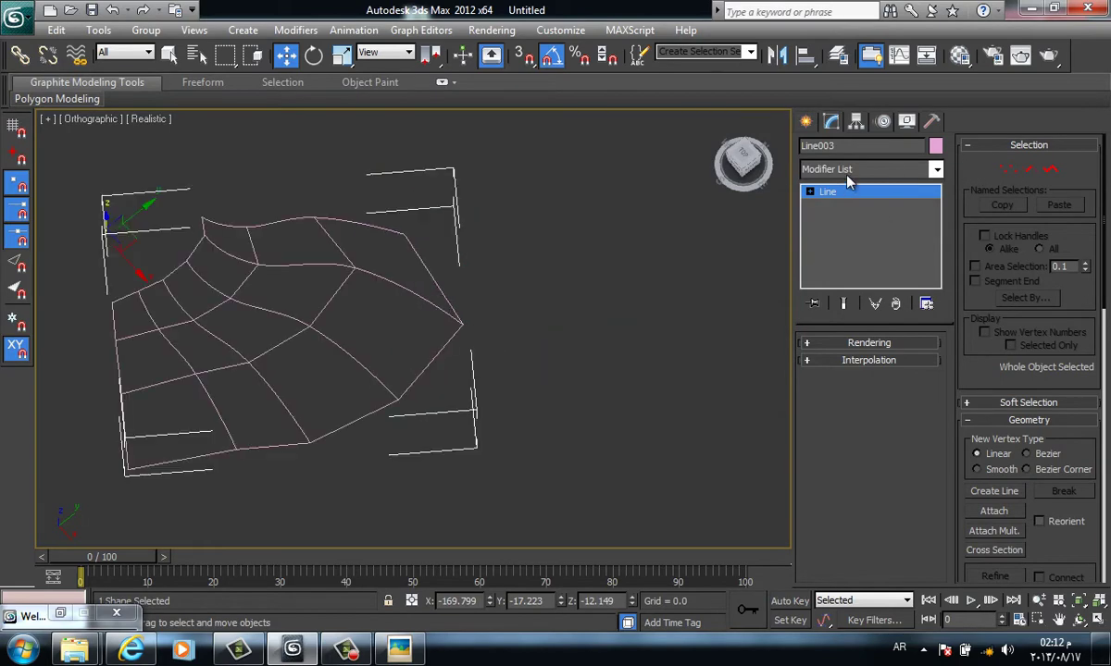
click(865, 169)
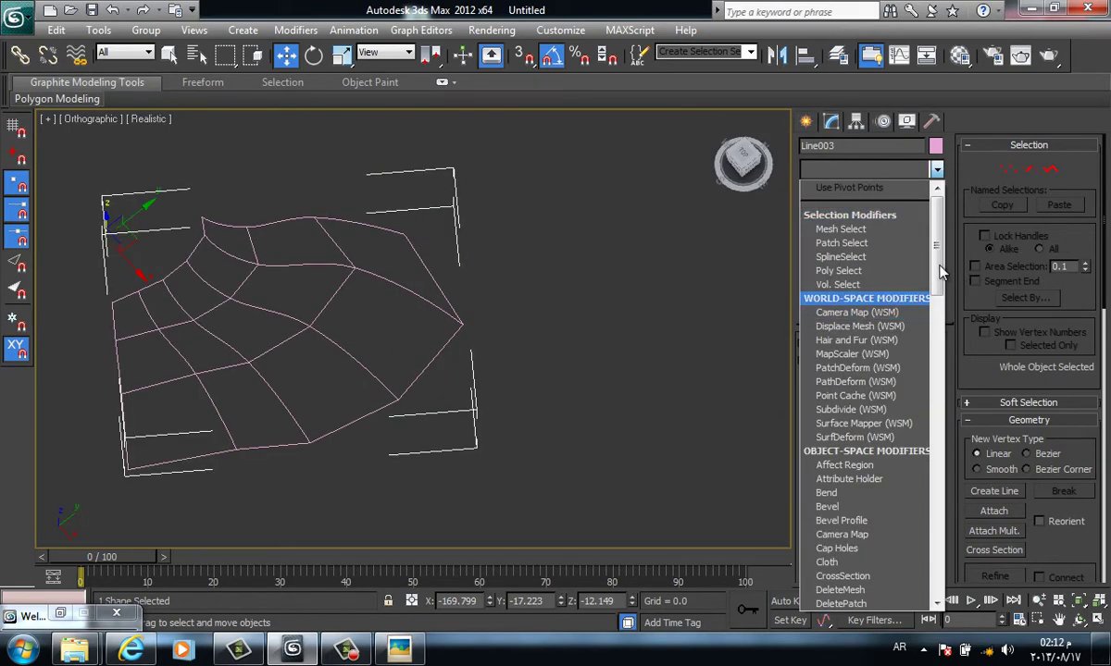
drag(936, 278, 941, 590)
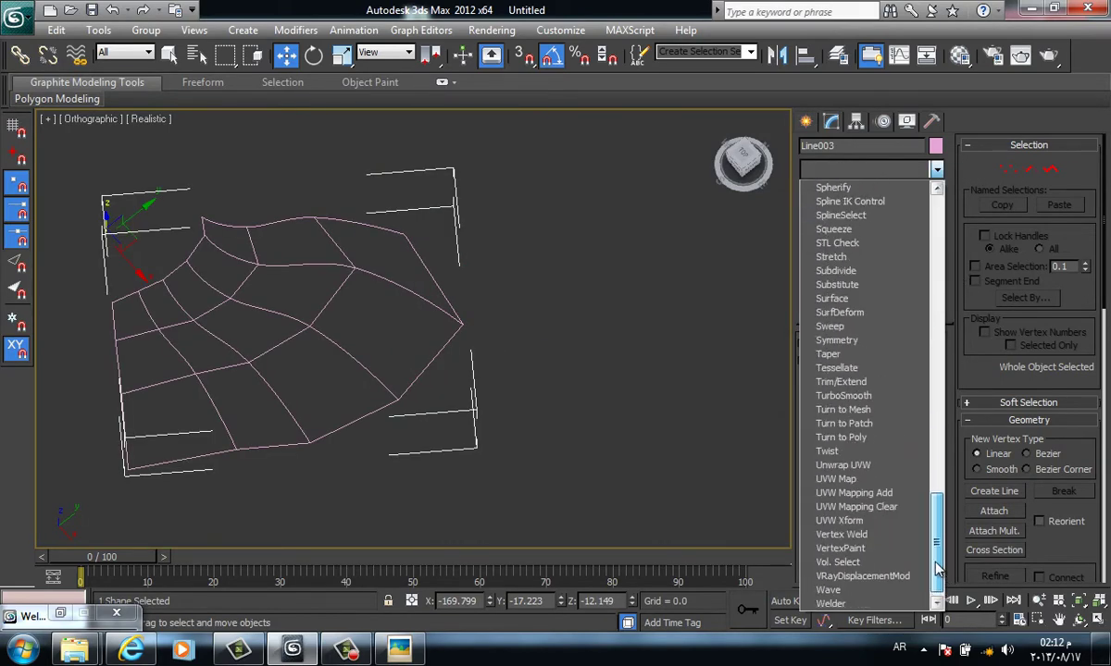
click(838, 297)
mouse_move(647, 336)
alt+middle_down()
mouse_move(548, 251)
mouse_move(459, 248)
mouse_move(511, 317)
alt+middle_up()
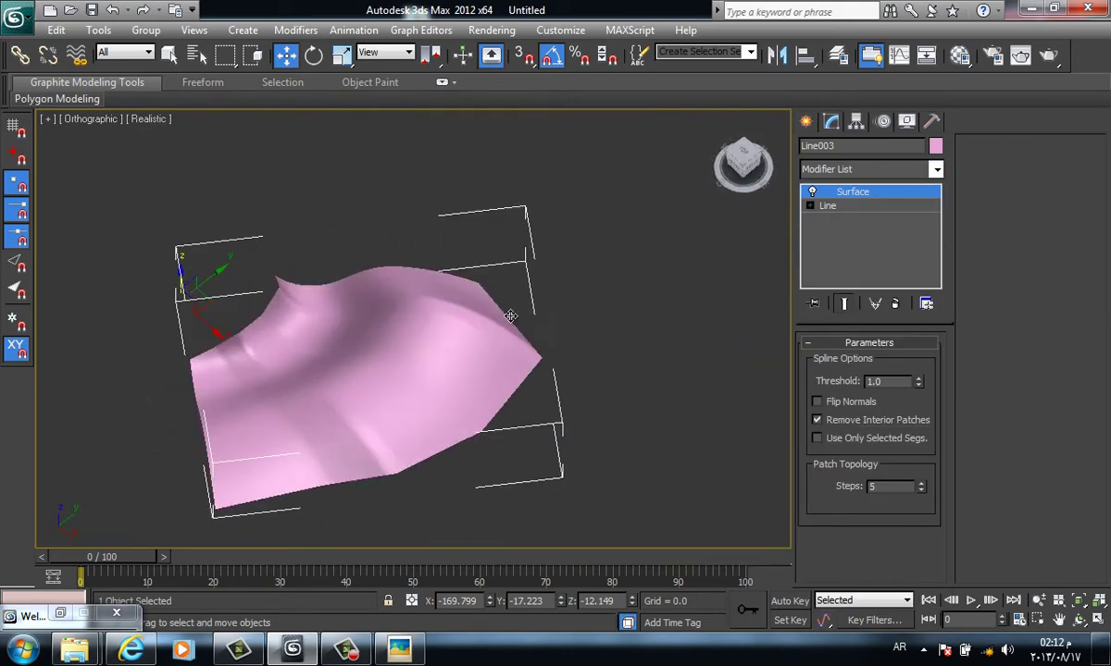
alt+middle_drag(419, 316, 802, 277)
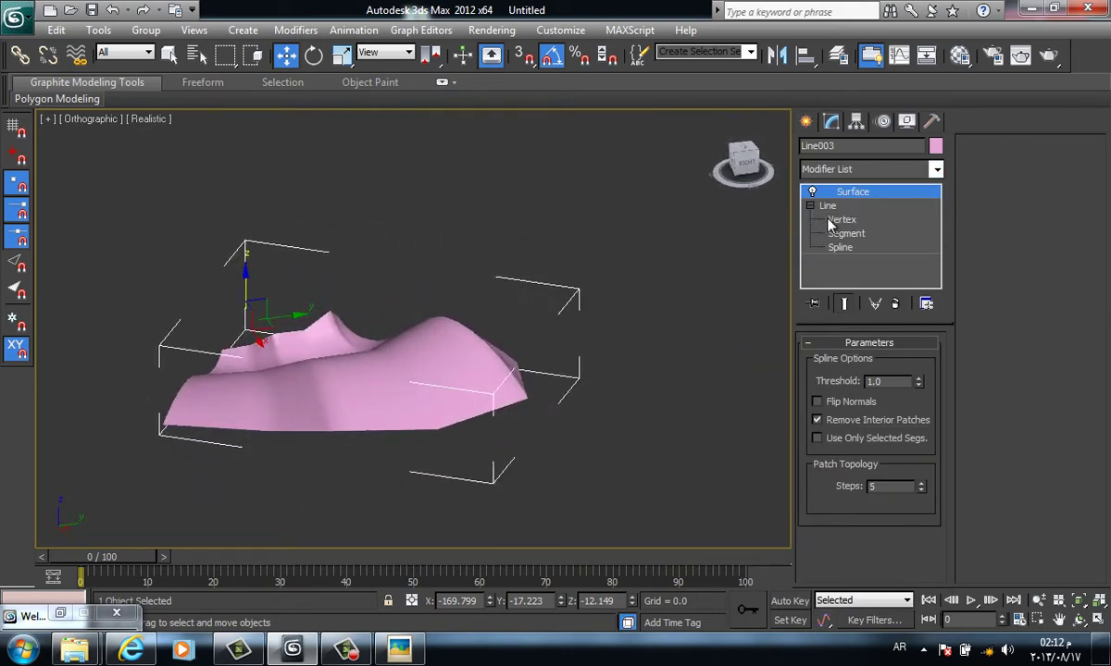
Make the six selected cage vertices smooth and reset their tangents
click(830, 226)
mouse_move(513, 371)
alt+middle_down()
mouse_move(485, 365)
mouse_move(414, 505)
mouse_move(398, 394)
alt+middle_up()
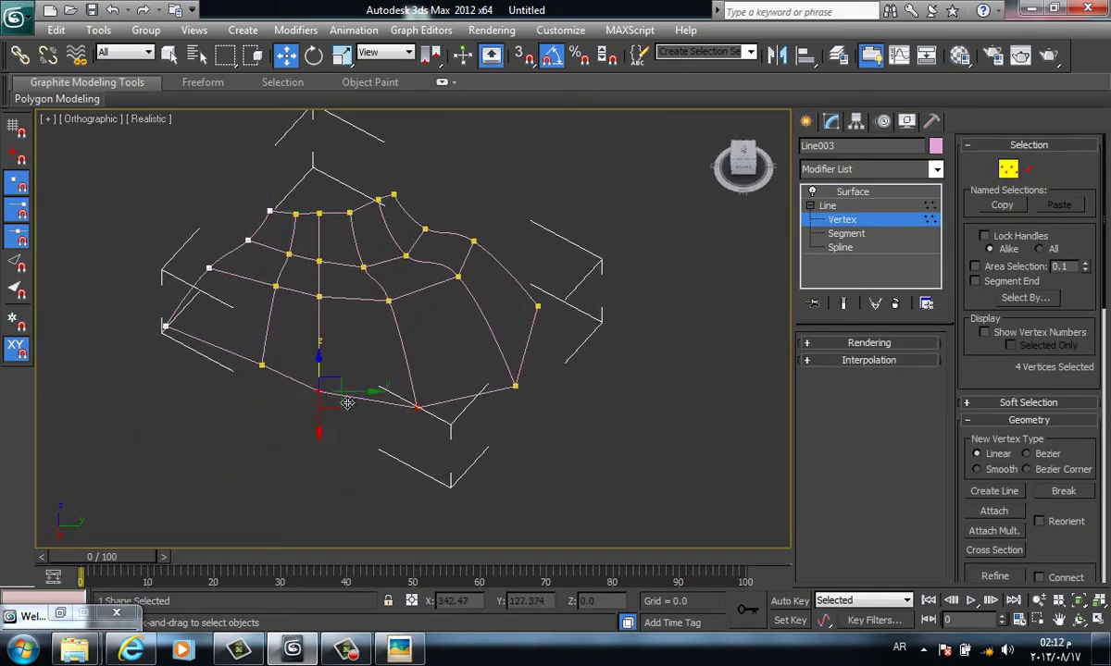
right_click(260, 401)
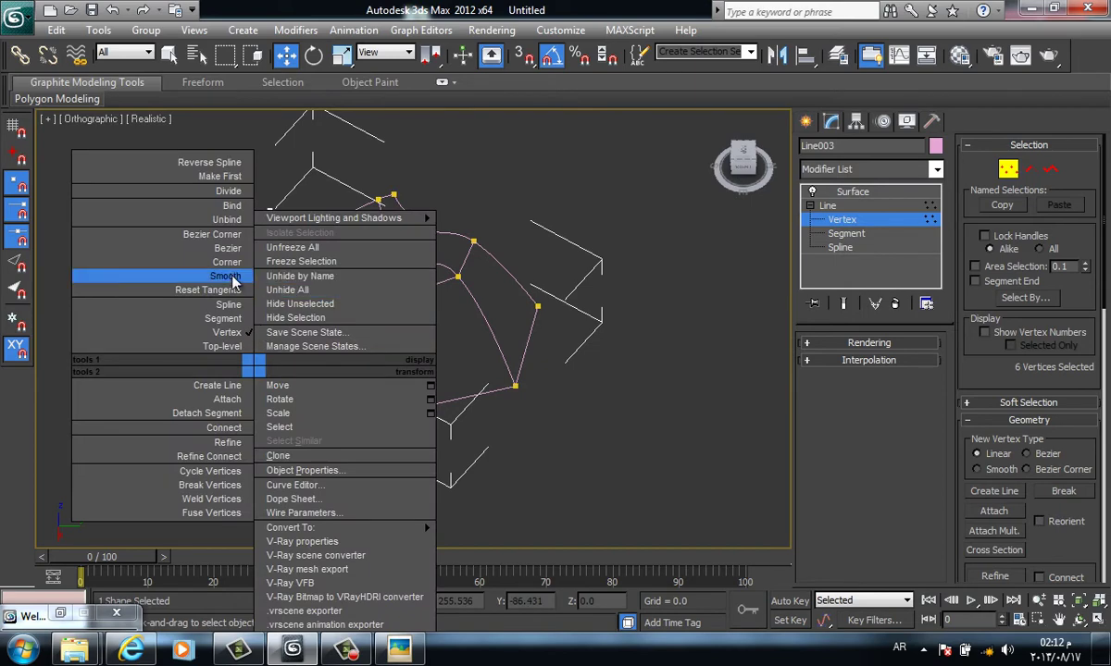
click(199, 234)
alt+middle_drag(461, 368, 522, 436)
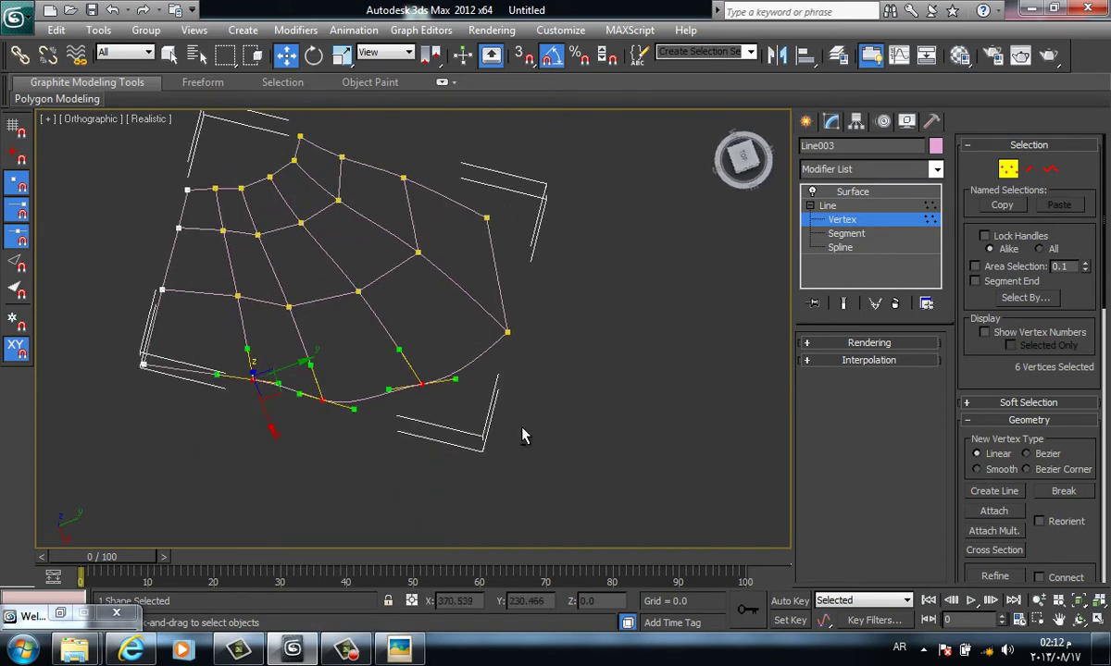
scroll(387, 416, up, 3)
scroll(629, 313, up, 3)
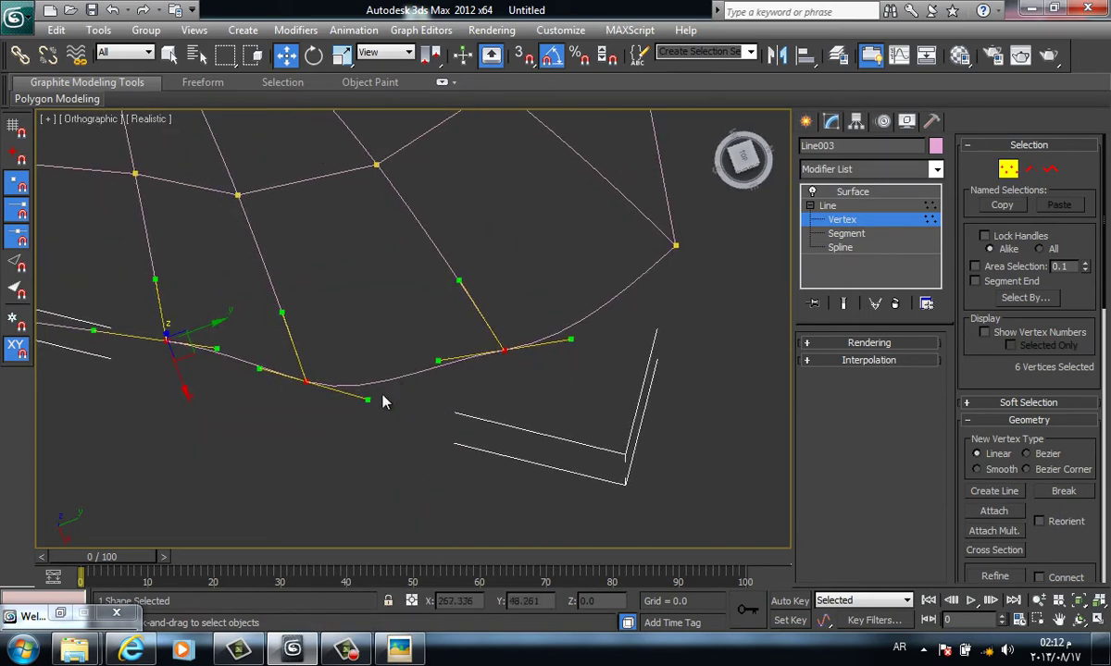
mouse_move(385, 402)
alt+middle_down()
mouse_move(446, 368)
mouse_move(525, 272)
alt+middle_up()
right_click(526, 271)
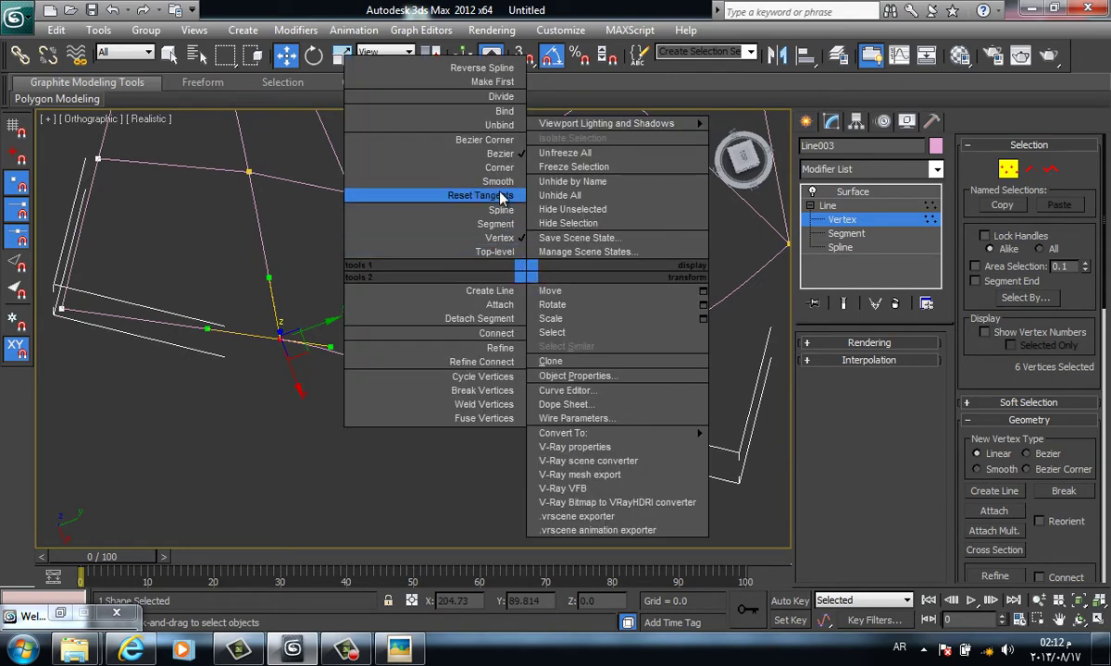
click(501, 196)
Try pulling the corner vertex down in Top view, then undo the move
click(279, 335)
mouse_move(301, 335)
middle_down()
mouse_move(387, 366)
mouse_move(427, 418)
middle_up()
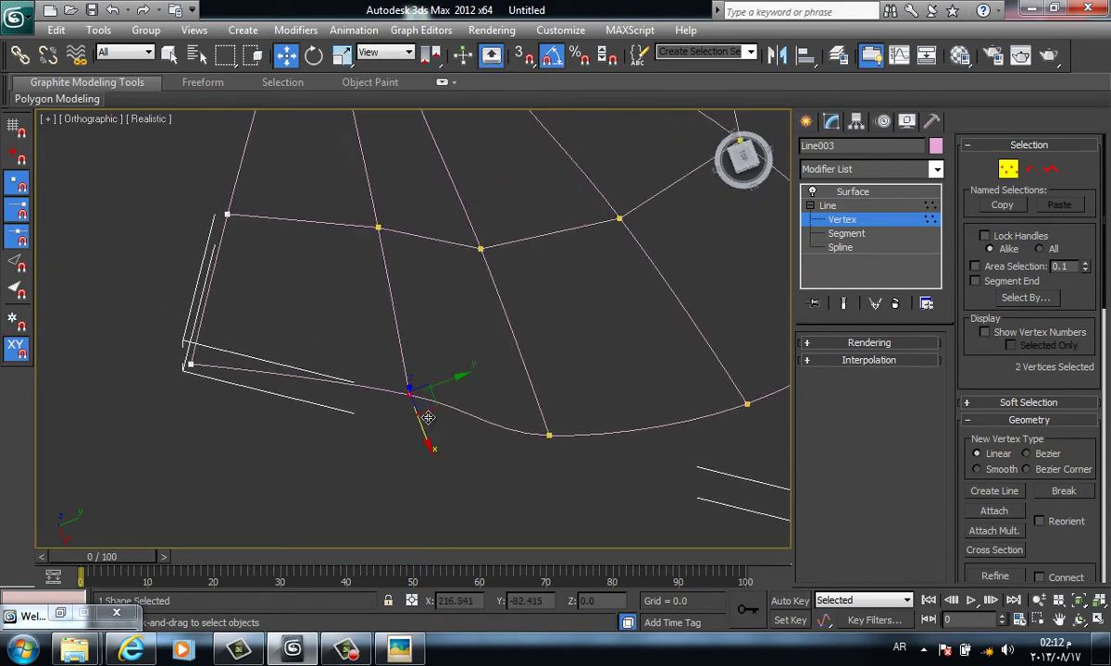
key(t)
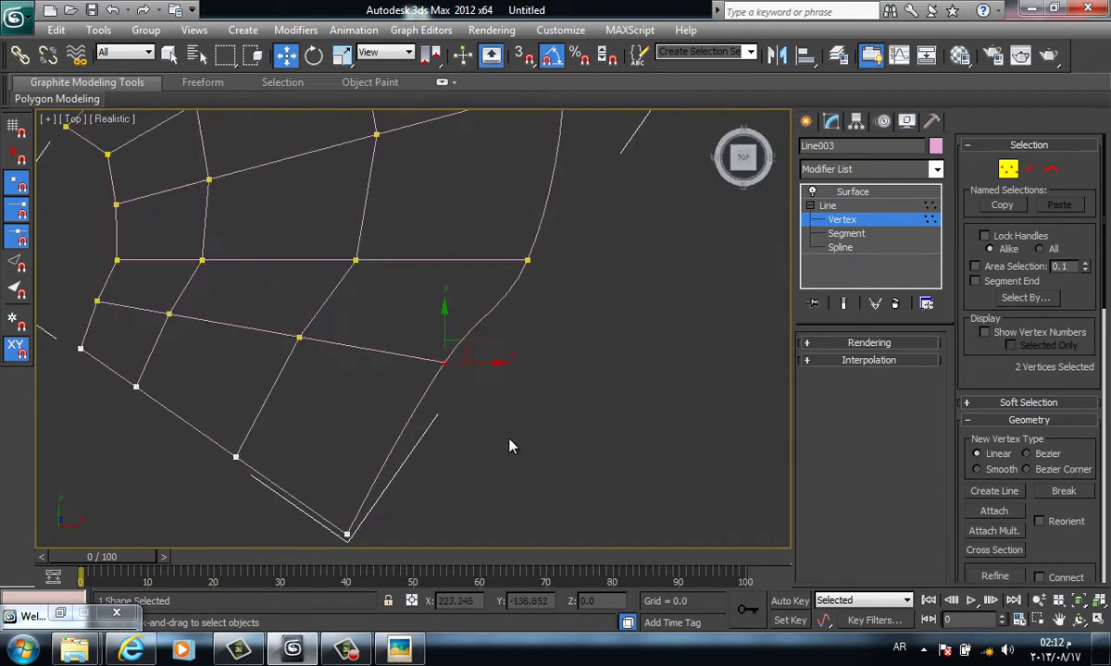
drag(448, 318, 435, 371)
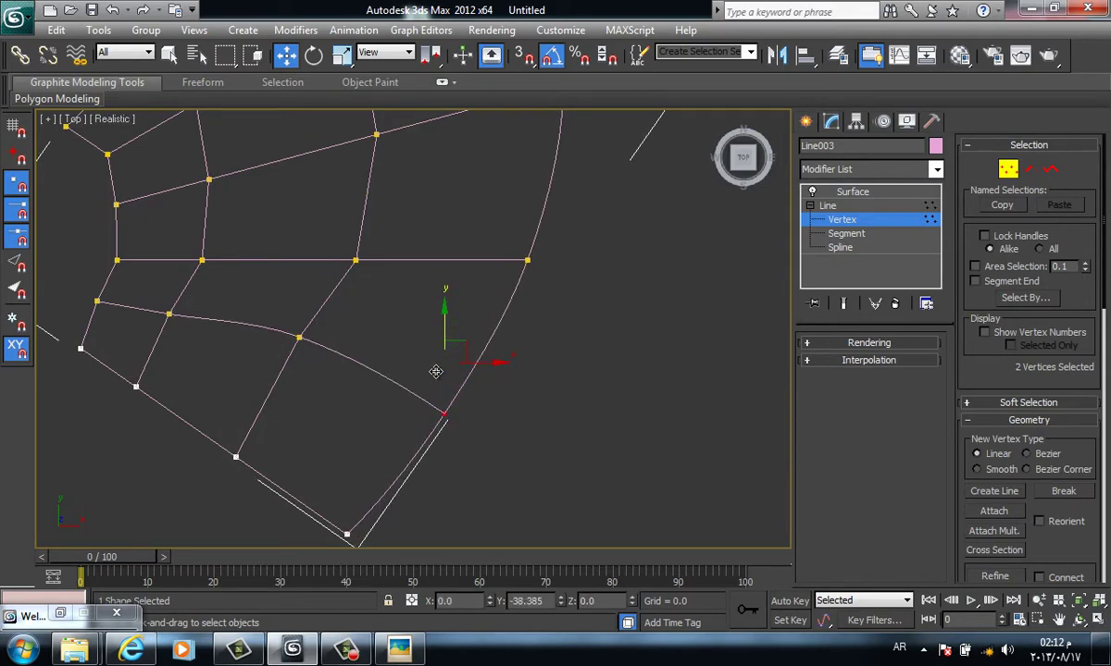
key(ctrl+z)
scroll(435, 371, down, 1)
scroll(432, 387, down, 2)
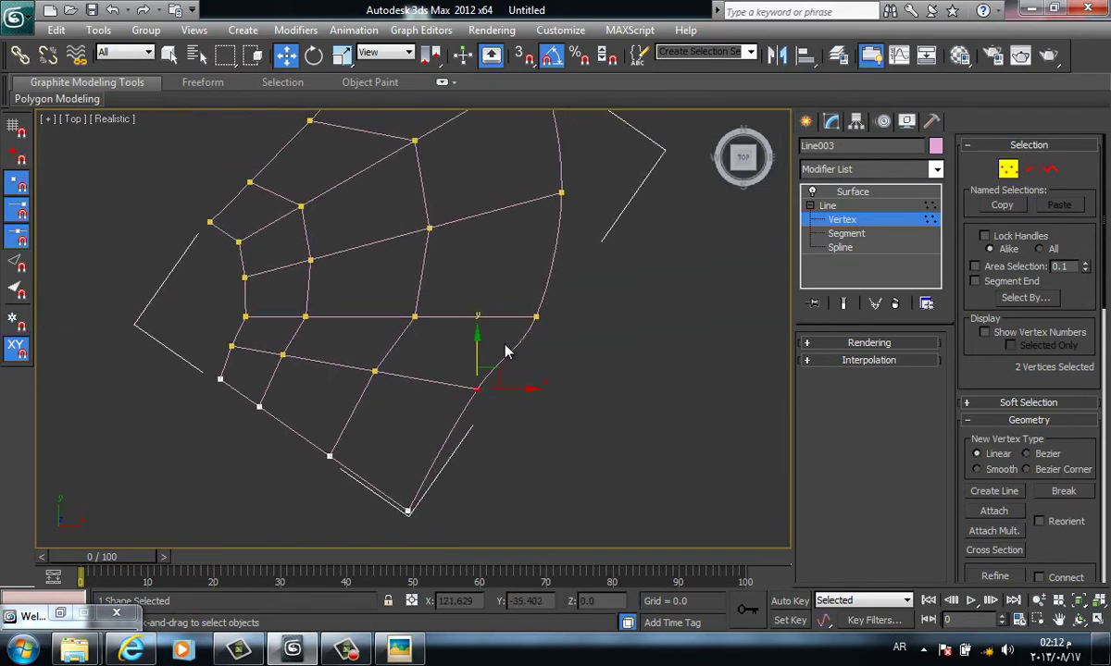
Show the Surface result again and inspect the shell in Perspective
mouse_move(661, 336)
alt+middle_down()
mouse_move(603, 296)
mouse_move(593, 306)
alt+middle_up()
key(p)
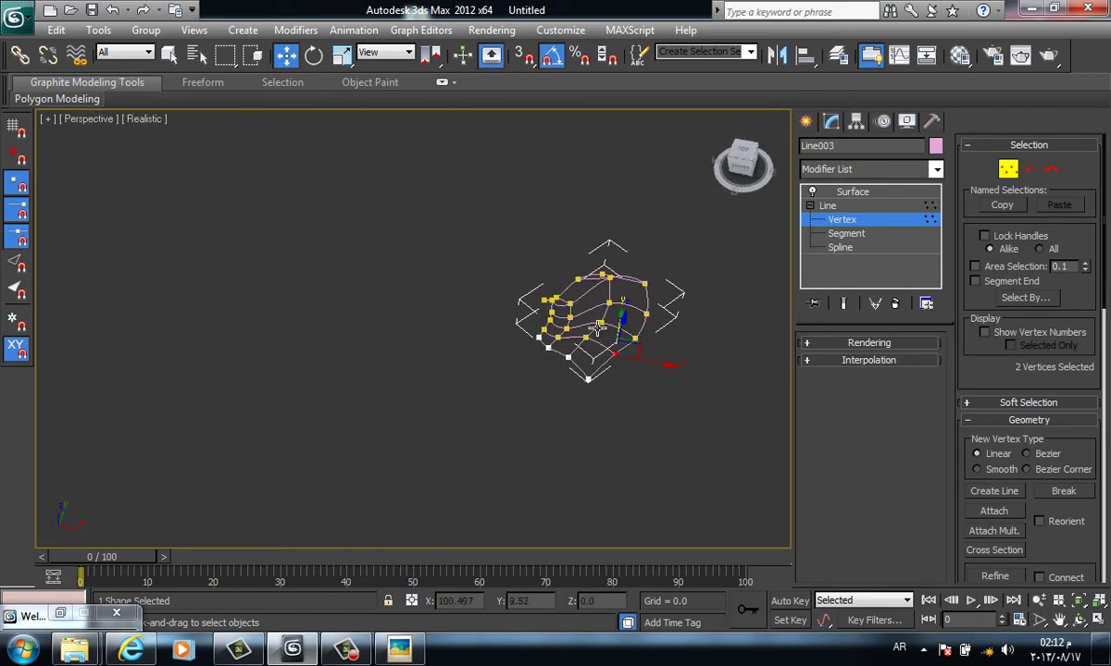
scroll(611, 314, up, 4)
scroll(608, 329, up, 3)
scroll(609, 329, down, 3)
scroll(612, 343, down, 3)
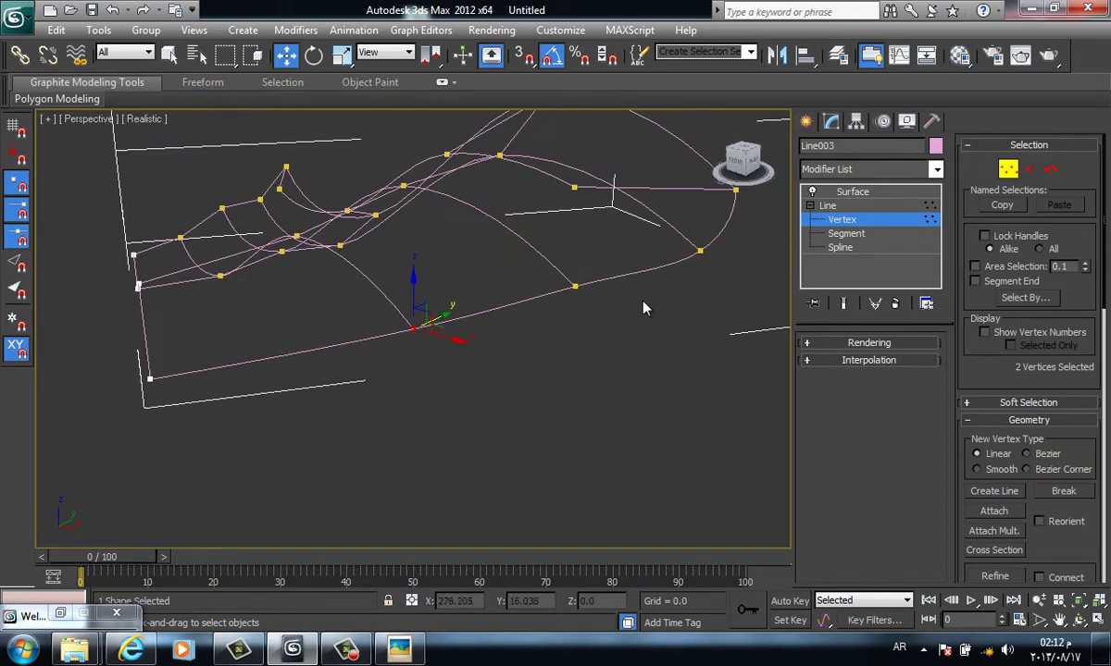
mouse_move(646, 308)
alt+middle_down()
mouse_move(521, 360)
mouse_move(410, 338)
mouse_move(384, 391)
mouse_move(545, 343)
alt+middle_up()
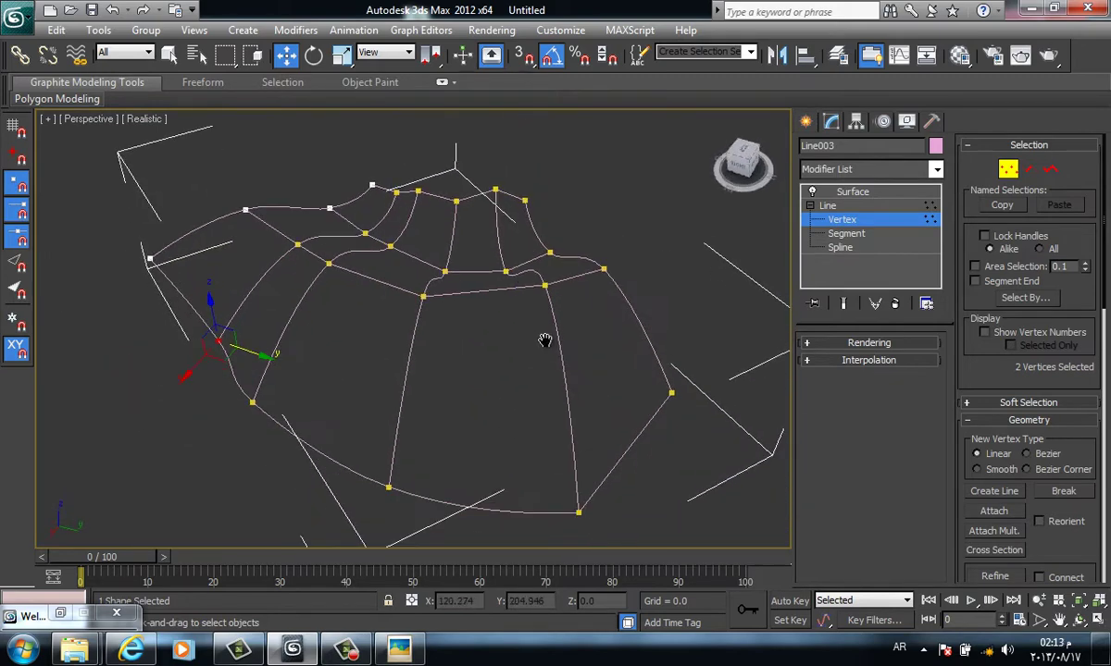
mouse_move(557, 468)
alt+middle_down()
mouse_move(571, 326)
mouse_move(603, 334)
mouse_move(597, 364)
mouse_move(687, 319)
alt+middle_up()
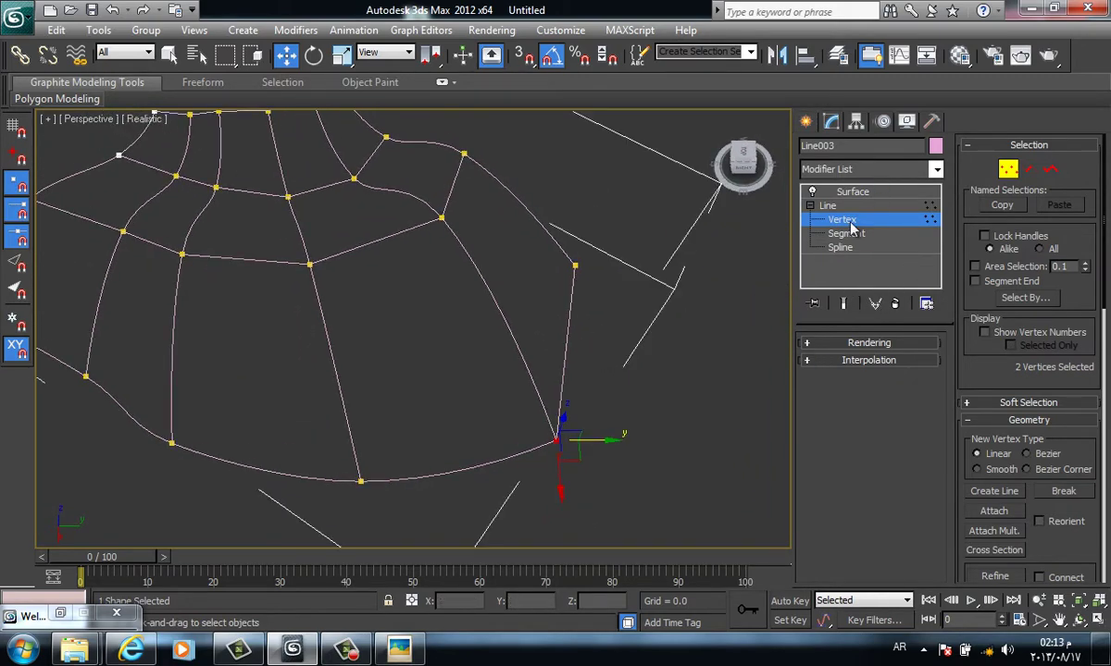
click(844, 306)
mouse_move(684, 365)
alt+middle_down()
mouse_move(649, 380)
mouse_move(635, 339)
mouse_move(551, 446)
alt+middle_up()
Try Smooth on the corner vertex, then undo it to keep the shell's corner sharp
right_click(630, 326)
click(578, 236)
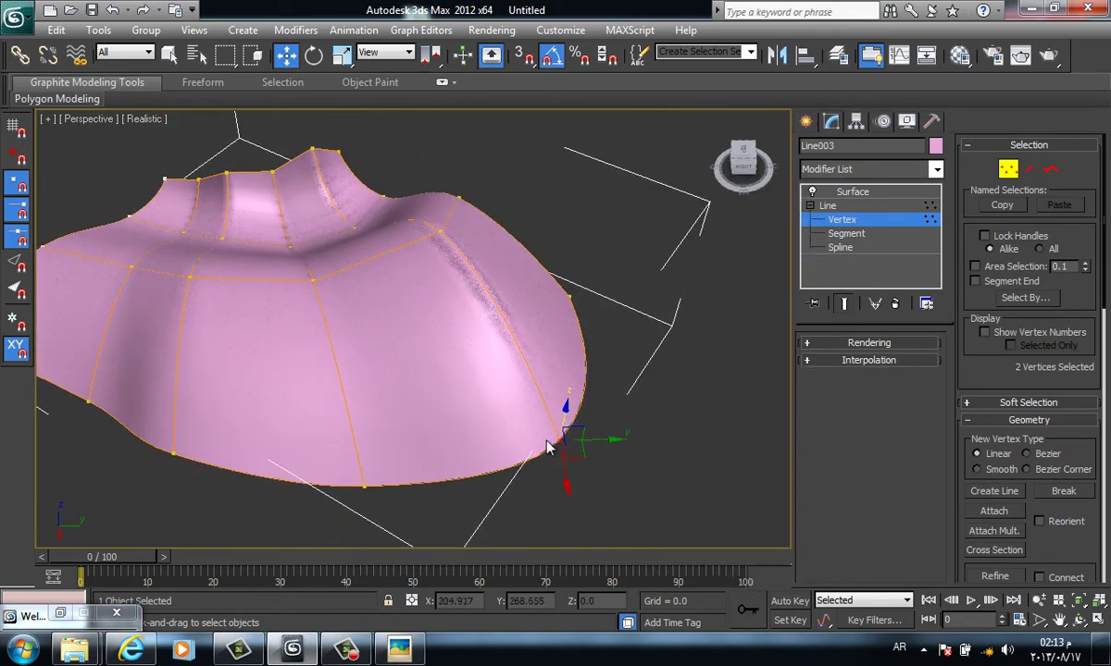
scroll(508, 385, up, 5)
middle_drag(508, 385, 435, 278)
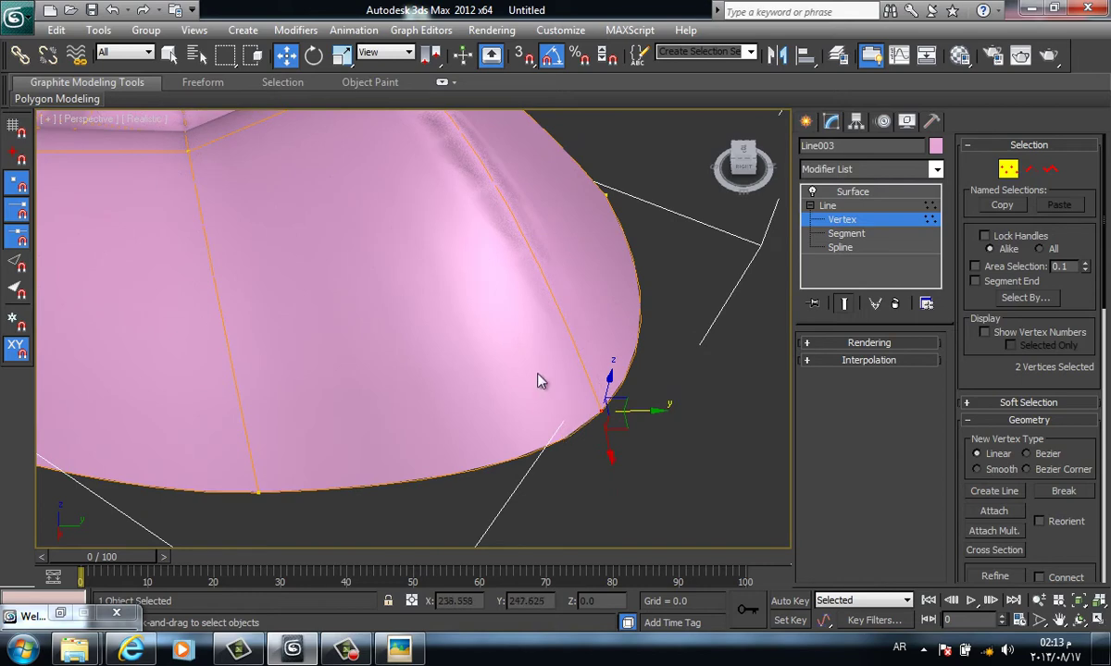
key(ctrl+z)
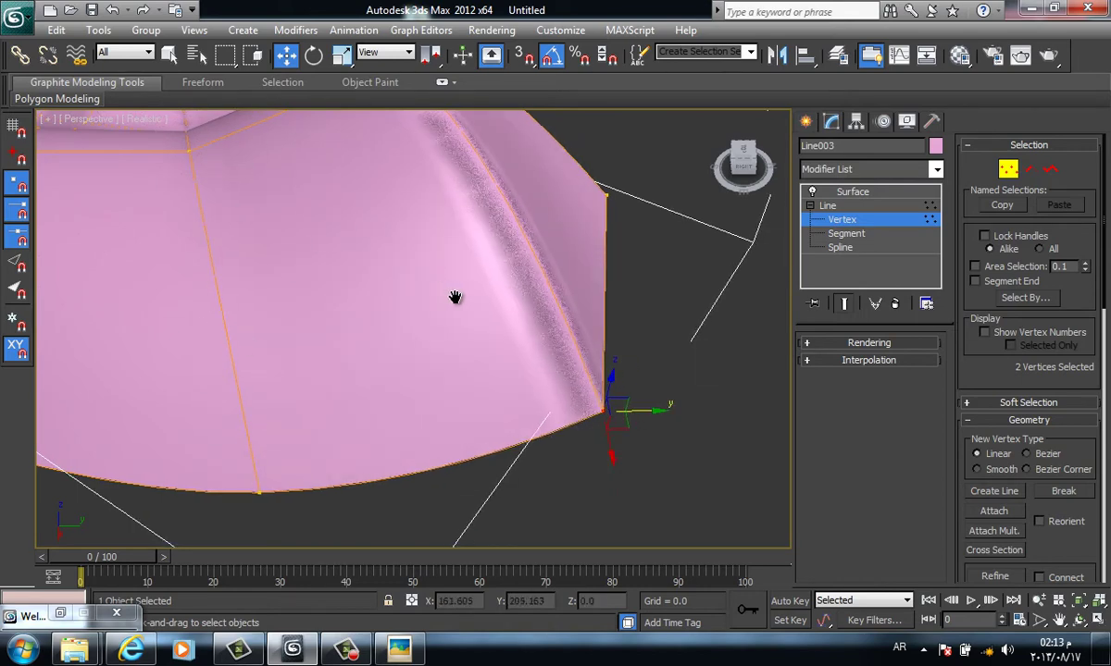
scroll(456, 297, down, 5)
mouse_move(387, 326)
alt+middle_down()
mouse_move(444, 305)
mouse_move(566, 363)
mouse_move(508, 384)
mouse_move(513, 362)
alt+middle_up()
scroll(488, 302, down, 3)
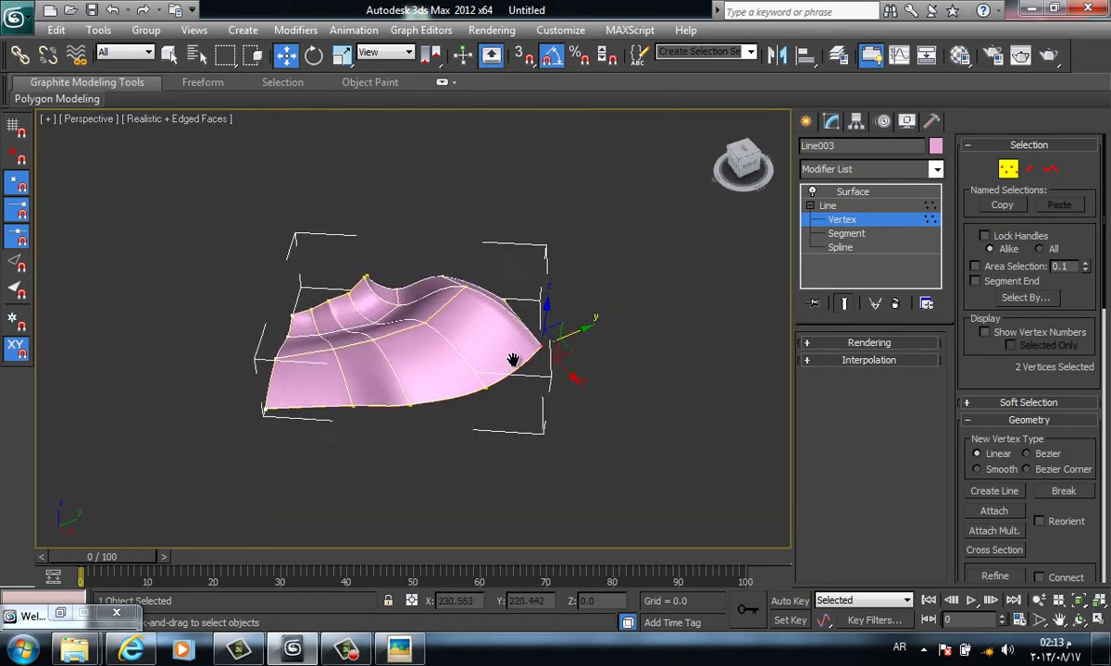
click(805, 121)
Clone the roof object as Line004 and delete the copy's Surface modifier
right_click(508, 288)
click(541, 378)
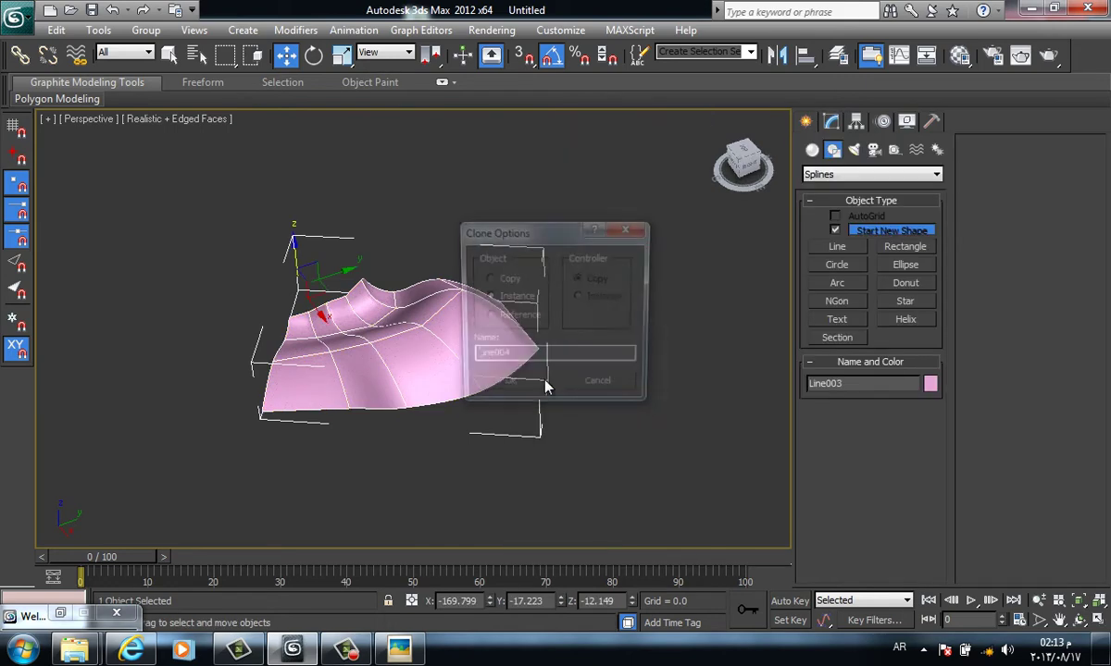
click(507, 387)
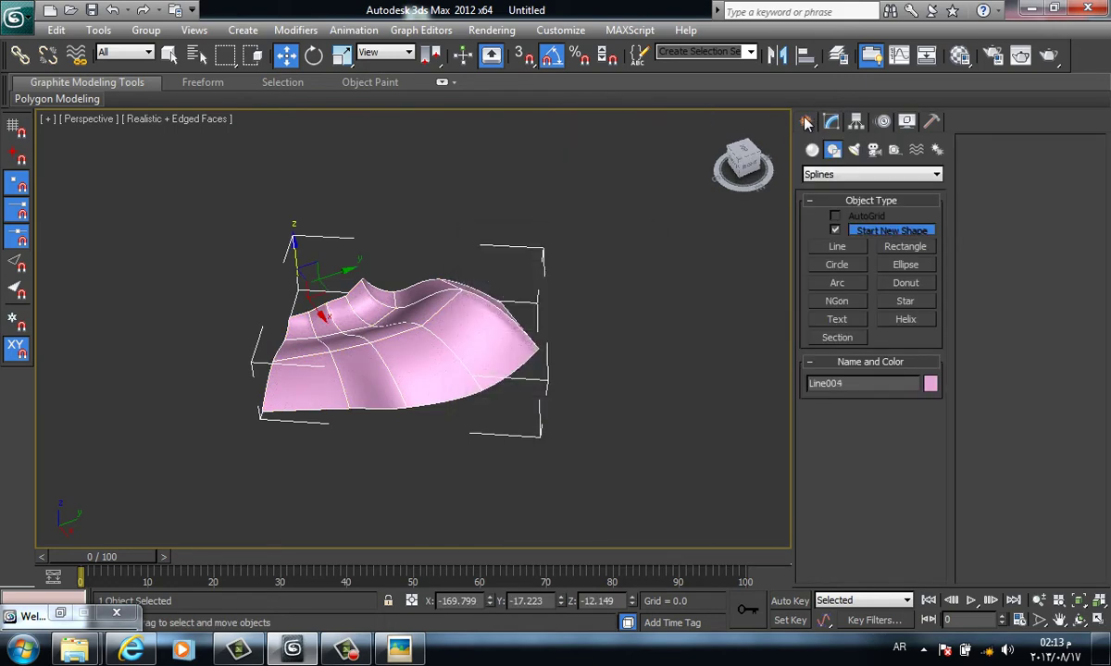
click(831, 121)
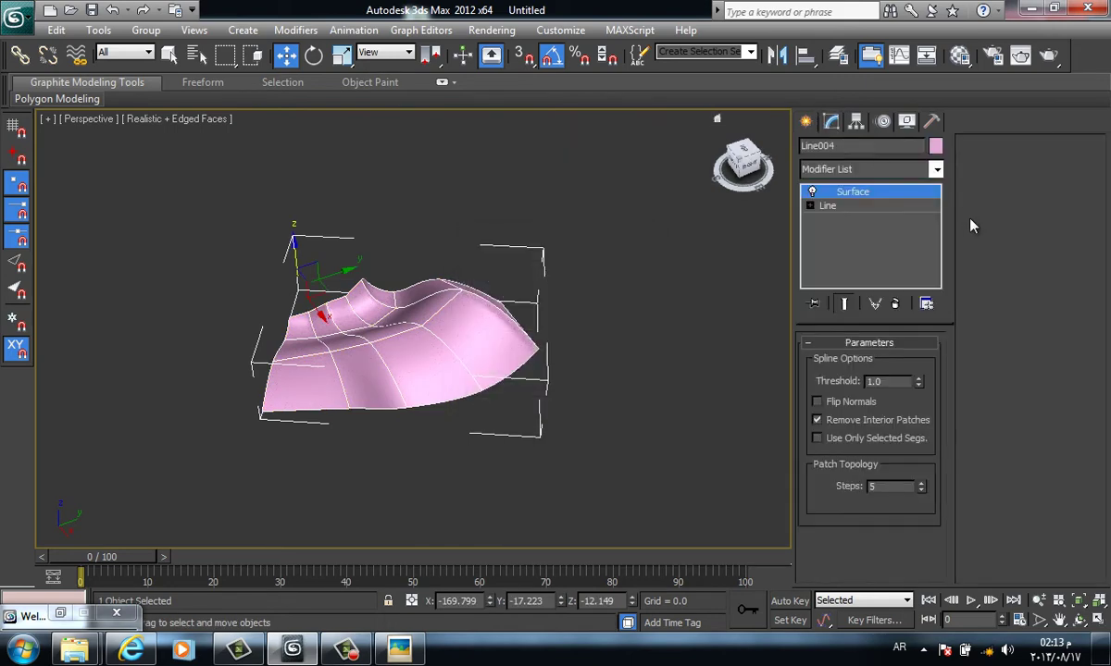
click(895, 304)
Show Line004's splines as viewport tubes of thickness 9.074, then reselect the original roof
click(1050, 169)
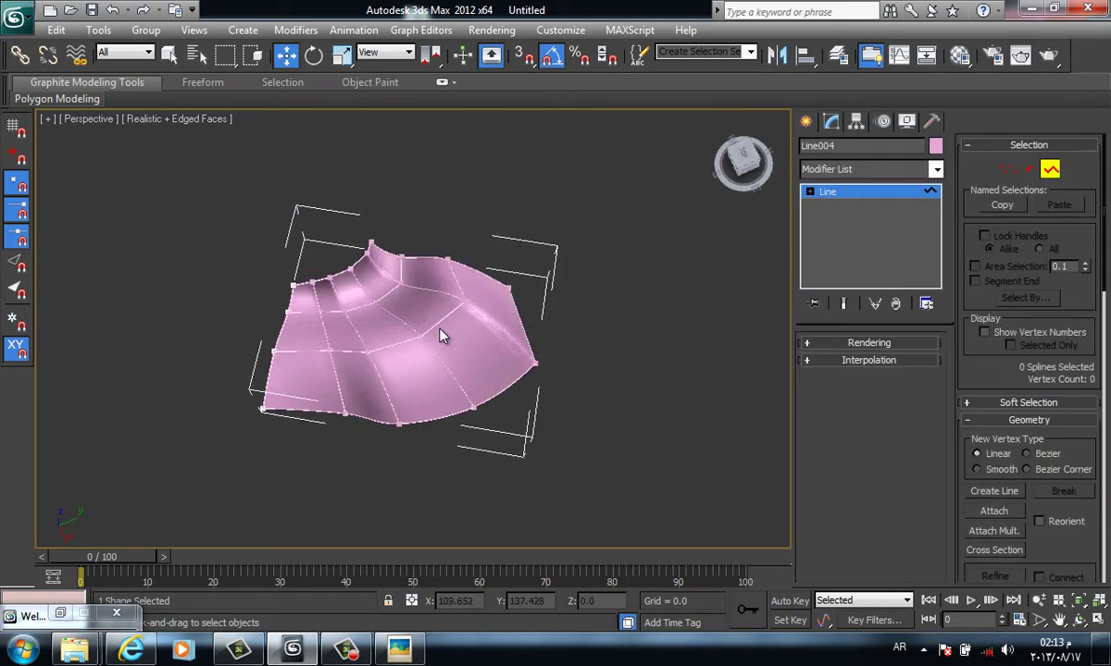
click(461, 338)
click(388, 324)
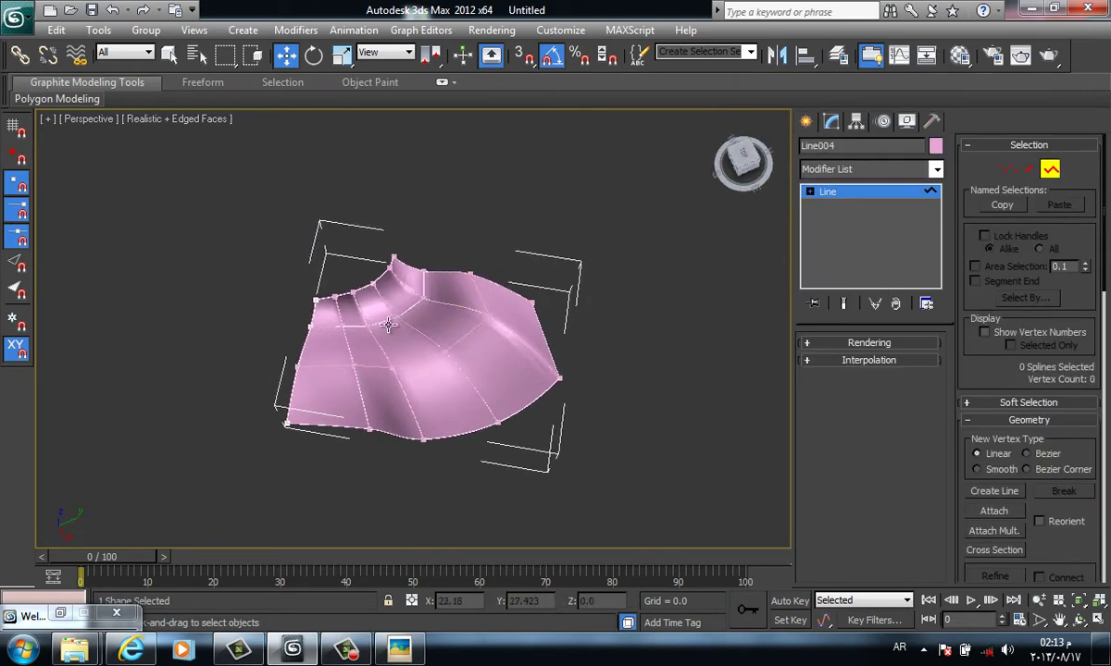
click(884, 343)
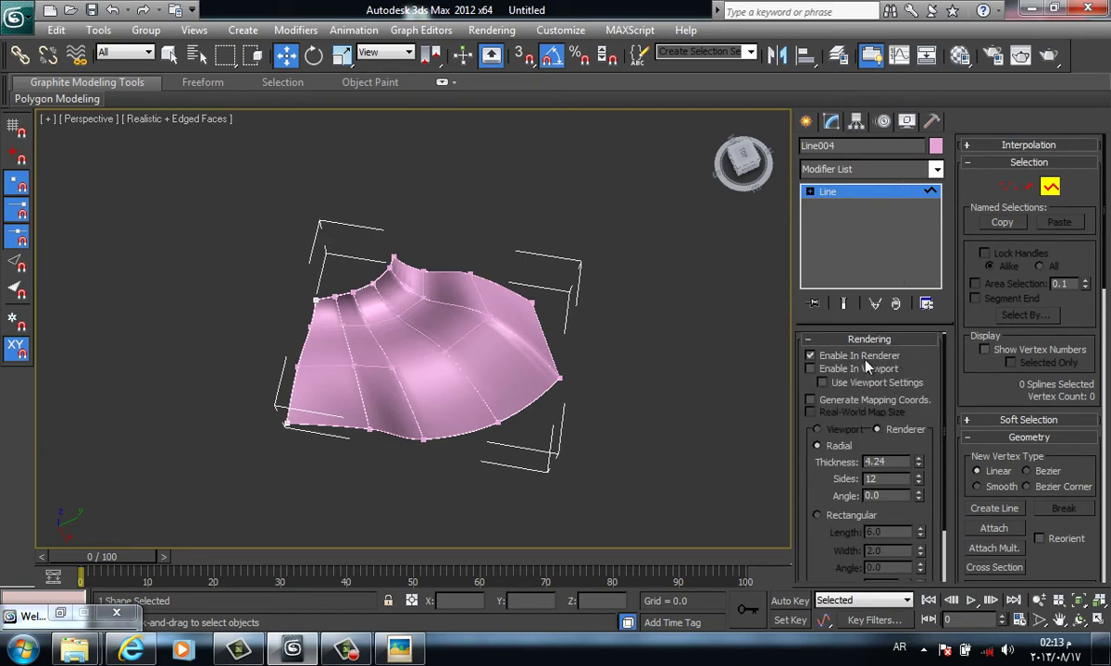
middle_drag(479, 414, 572, 379)
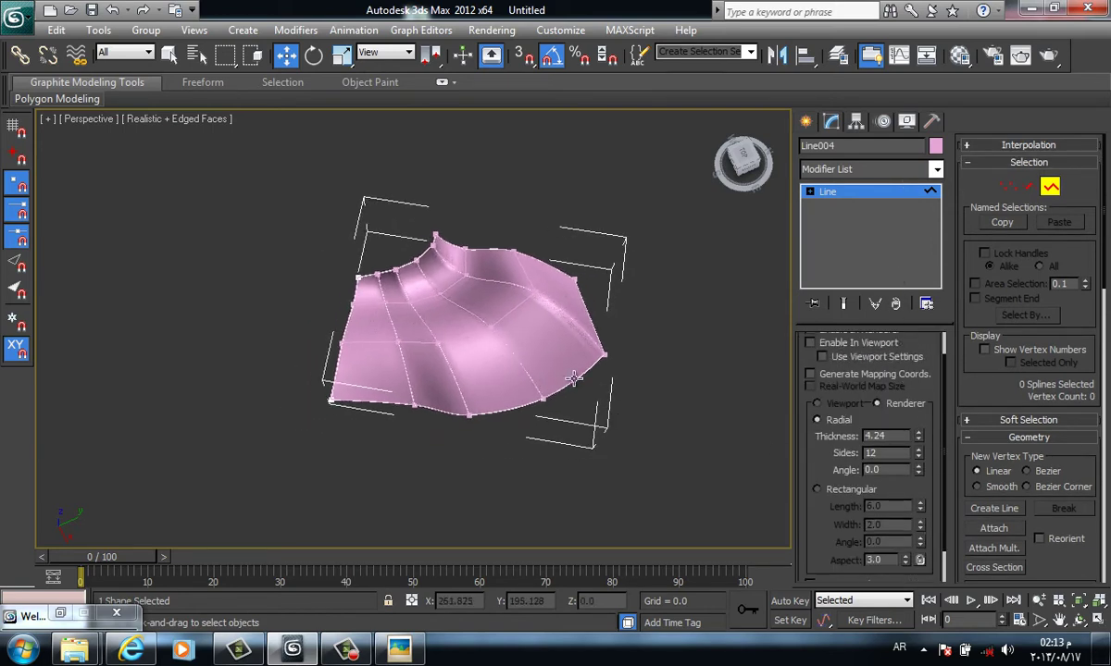
click(907, 342)
alt+middle_drag(659, 327, 685, 281)
scroll(685, 281, up, 5)
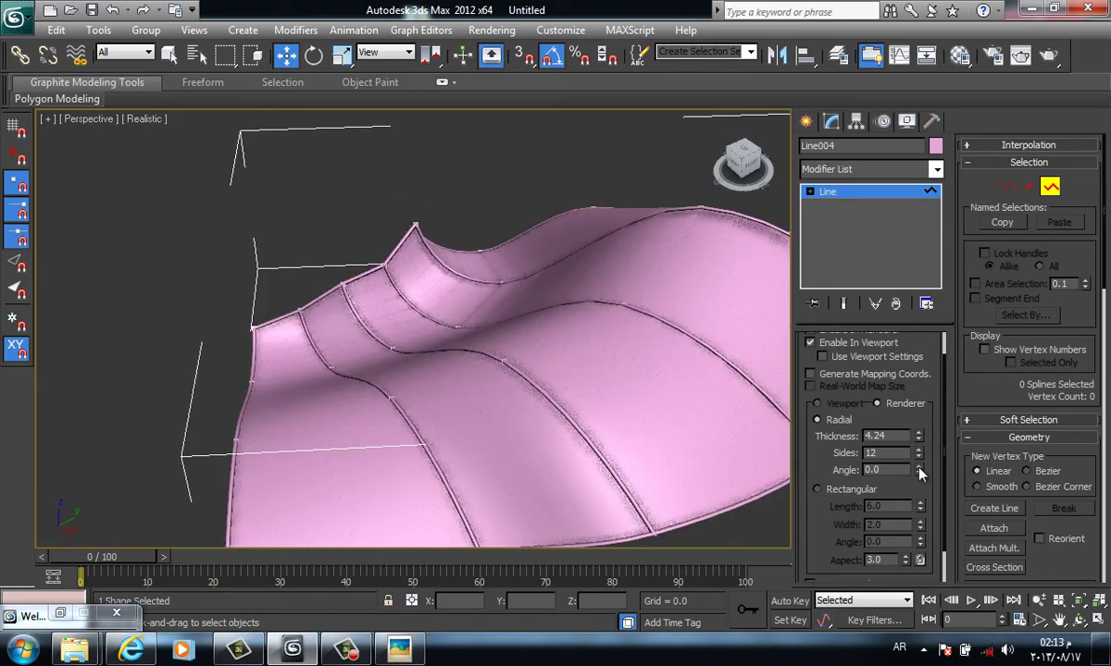
drag(916, 441, 917, 398)
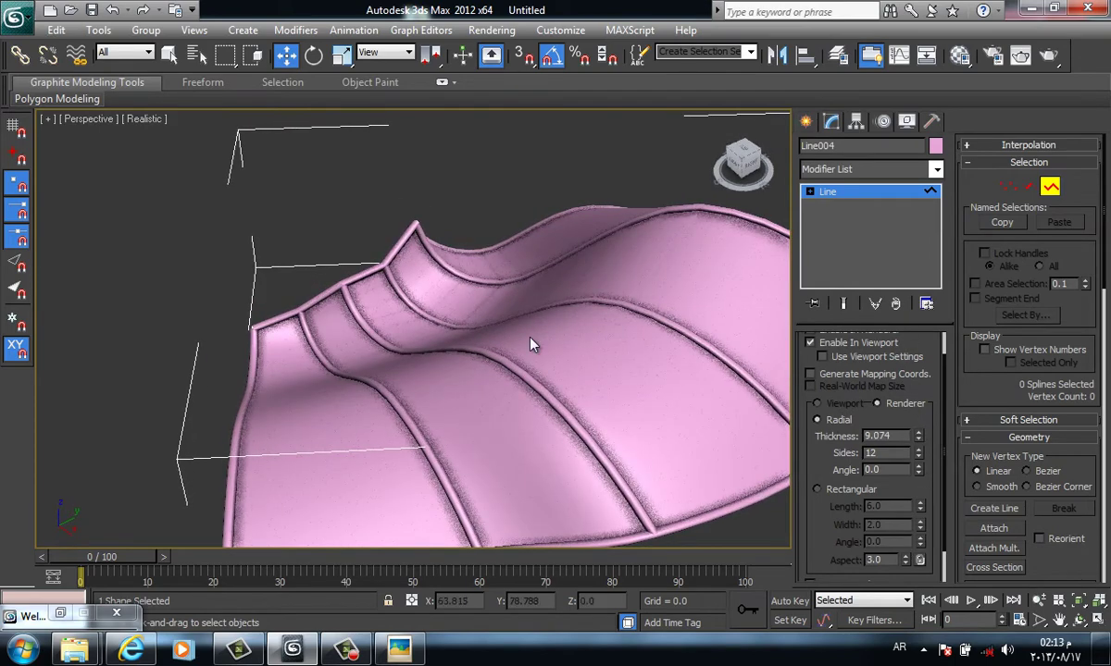
scroll(538, 380, down, 3)
alt+middle_drag(537, 379, 450, 452)
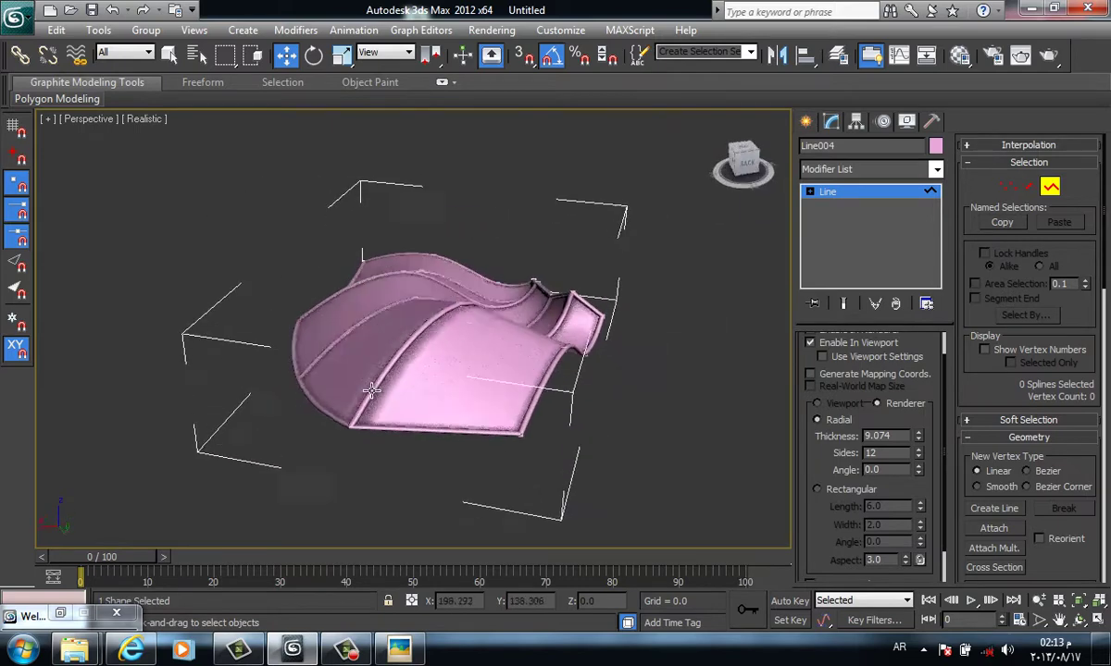
click(805, 121)
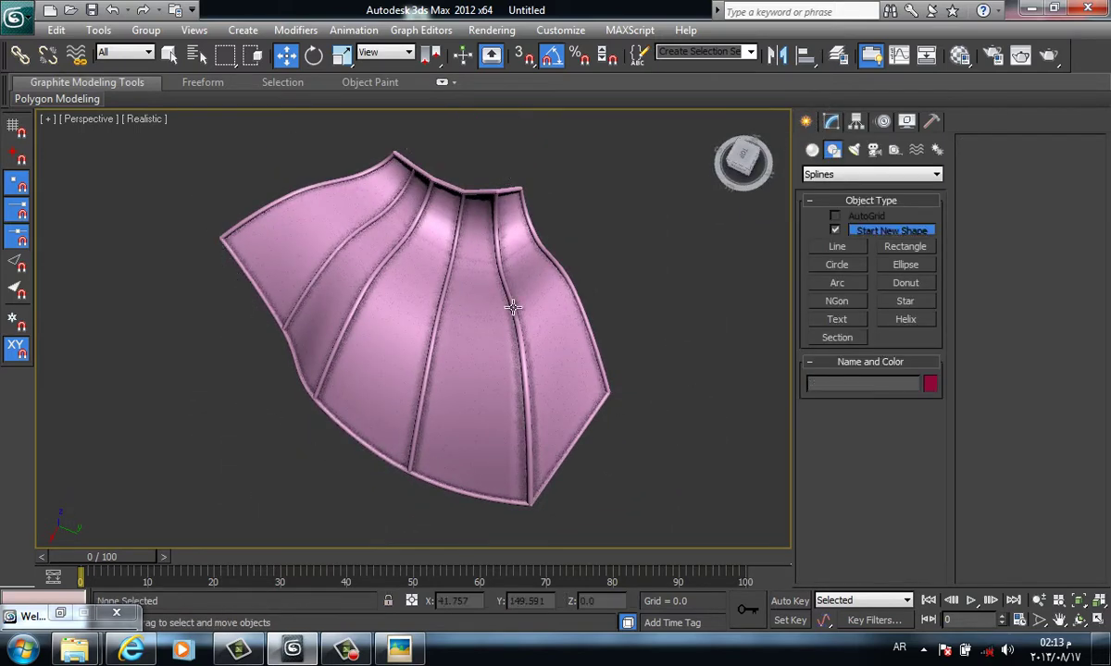
click(541, 310)
Clone the roof object again as Line005 and make it the object being modified
right_click(529, 313)
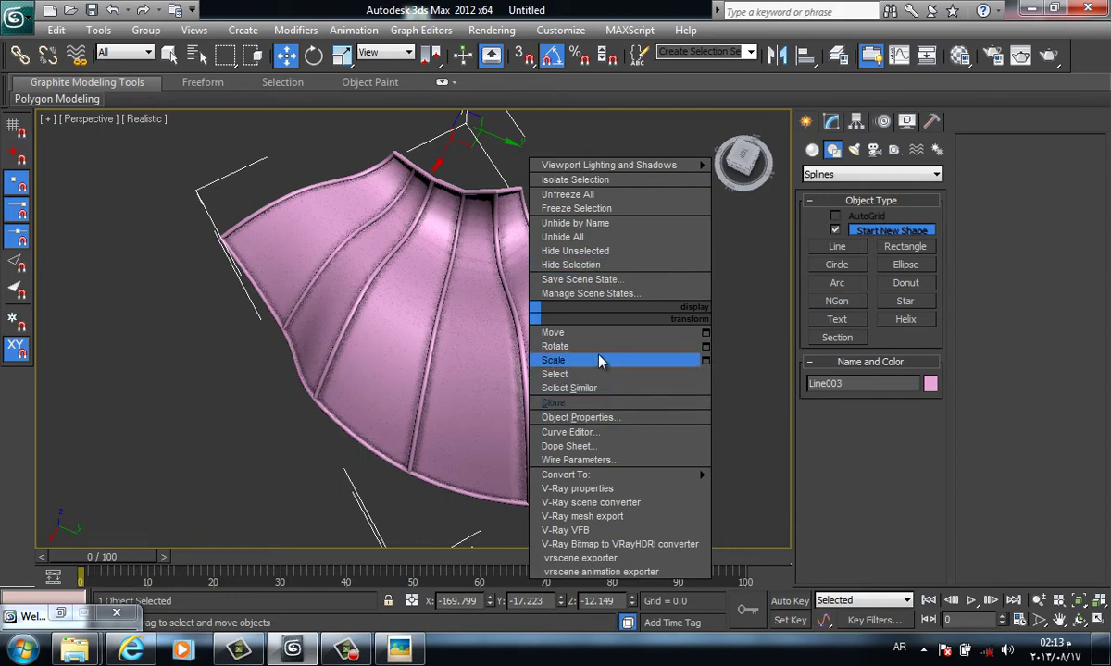
click(554, 402)
click(507, 387)
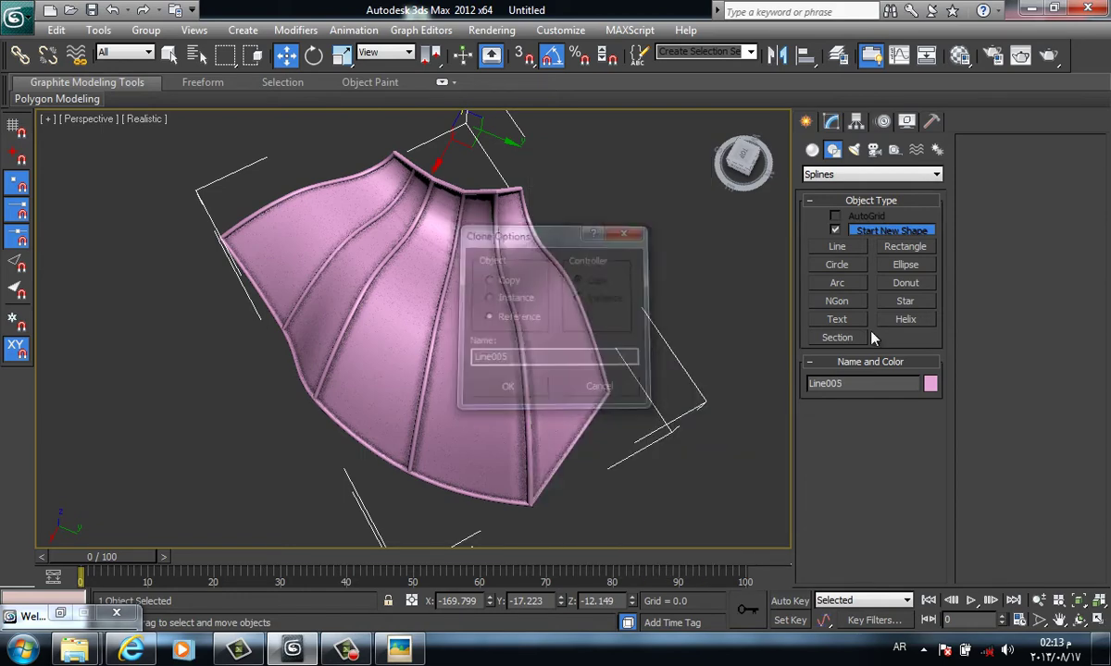
click(831, 121)
mouse_move(609, 243)
alt+middle_down()
mouse_move(644, 223)
mouse_move(650, 248)
alt+middle_up()
scroll(648, 236, up, 3)
Add a Surface modifier to Line005 by typing 'sur' in the Modifier List
click(868, 169)
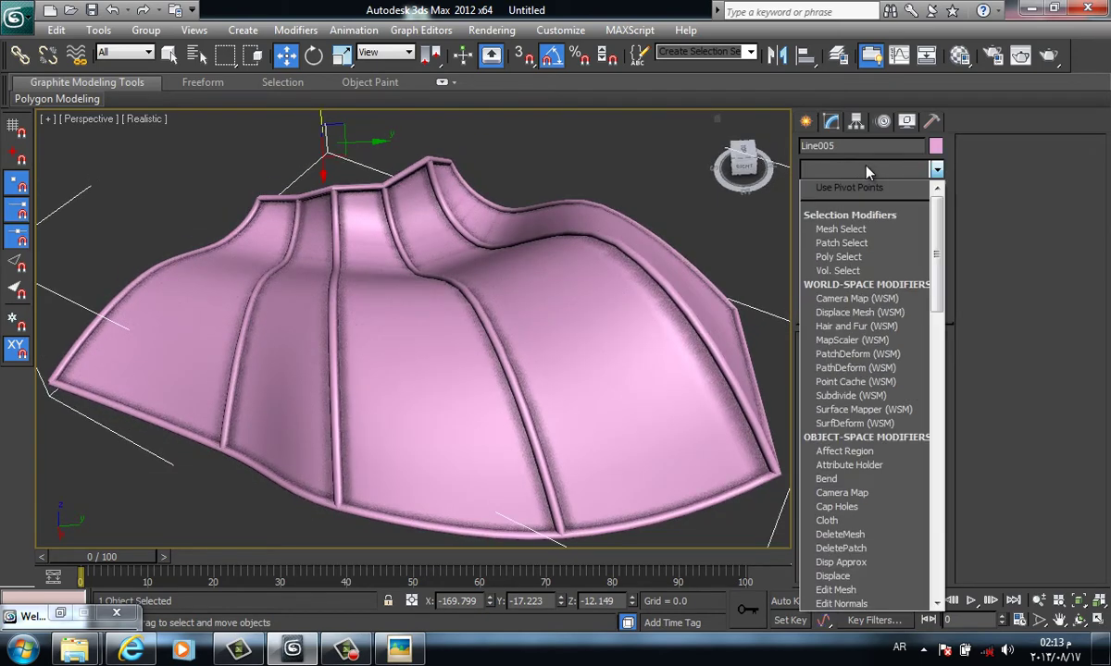
click(868, 169)
click(880, 170)
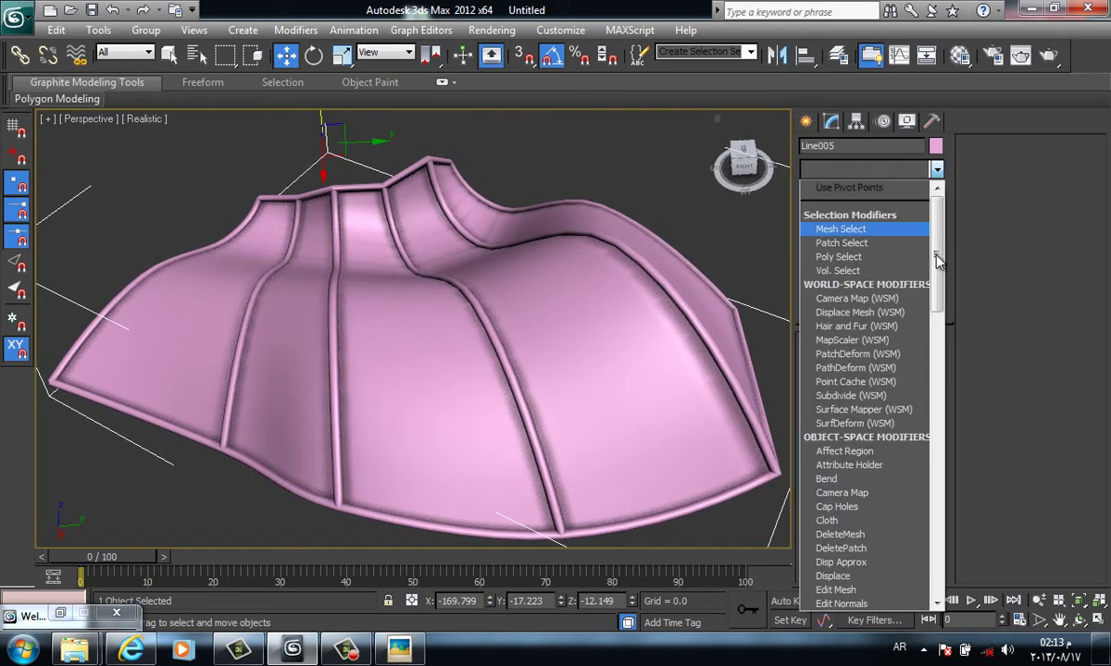
drag(937, 254, 937, 348)
text(sur)
key(Return)
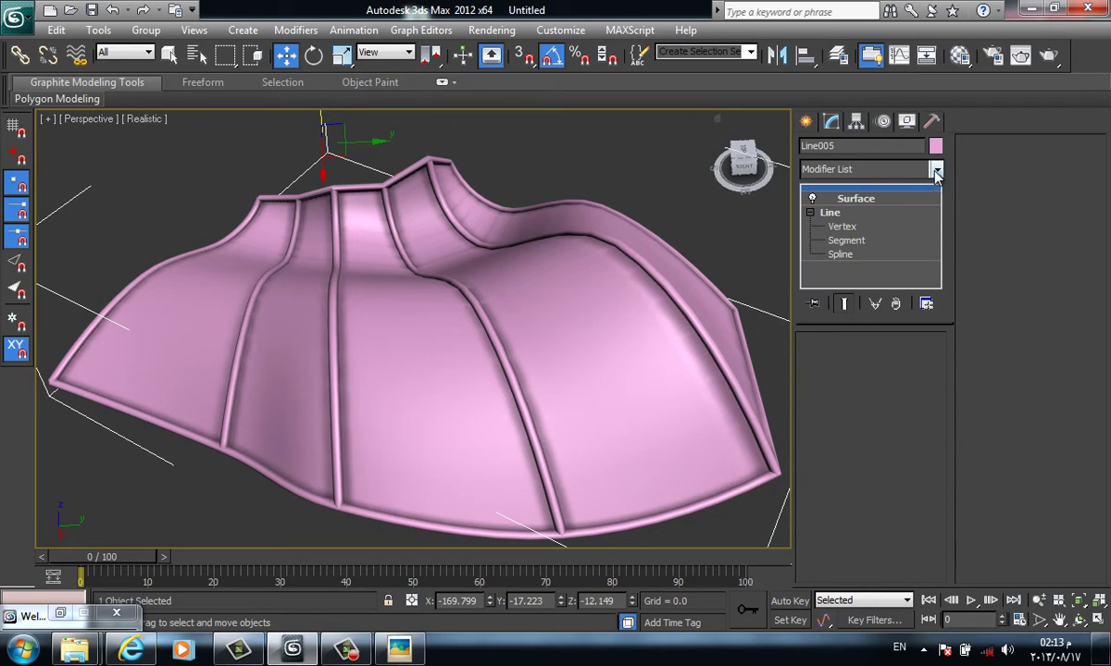
Add a Lattice modifier on top of Line005's Surface
click(937, 170)
mouse_move(937, 248)
mouse_down()
mouse_move(944, 448)
mouse_move(850, 359)
mouse_up()
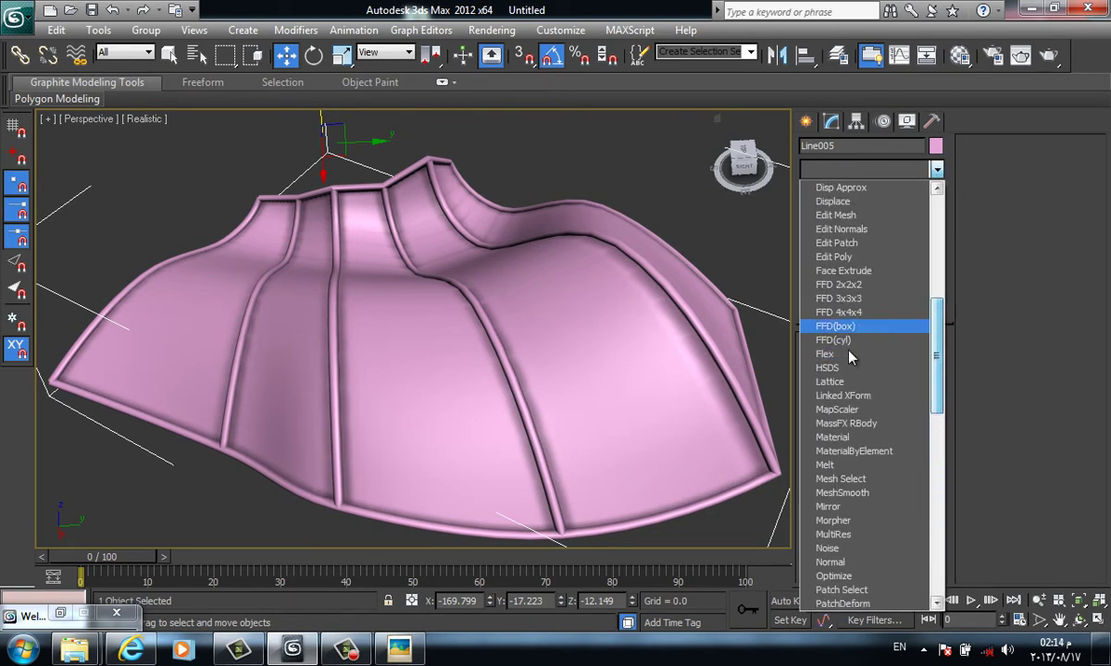
click(829, 381)
alt+middle_drag(537, 315, 482, 333)
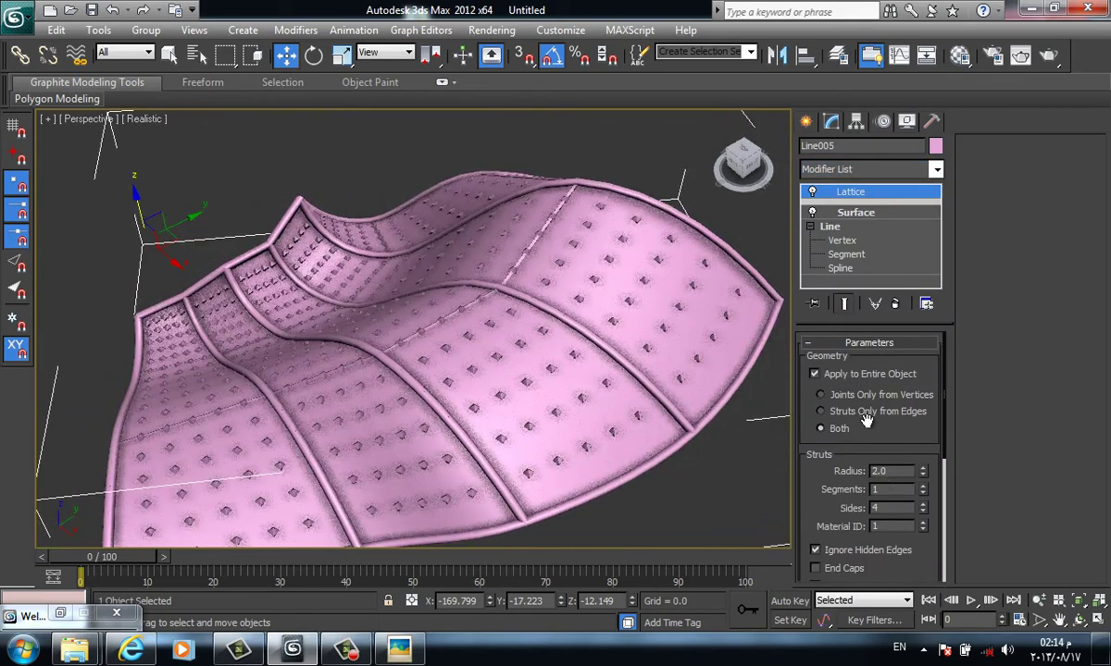
Set the Lattice geometry to Struts Only from Edges and check it with edges shown
click(820, 411)
alt+middle_drag(542, 373, 645, 396)
key(F3)
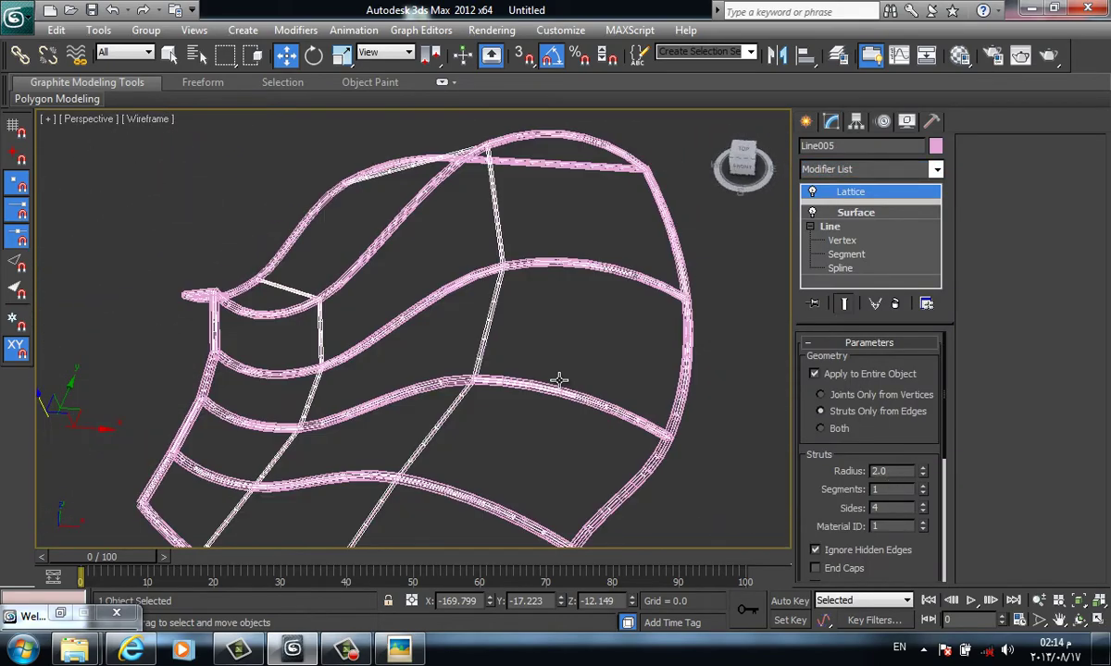
key(F3)
alt+middle_drag(563, 394, 563, 348)
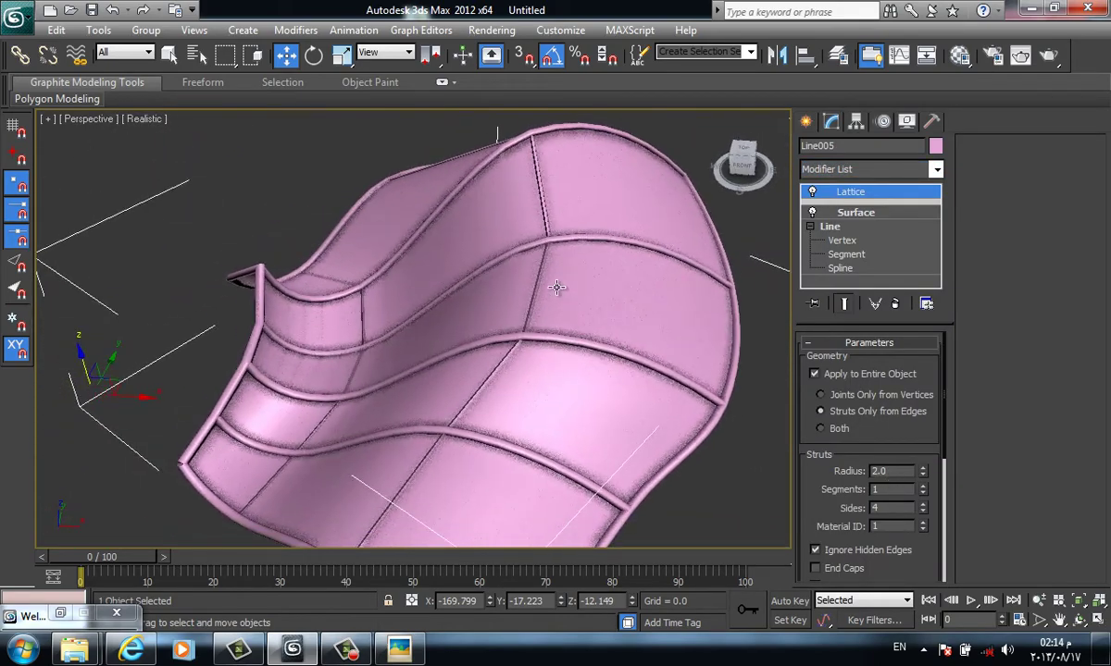
key(F4)
key(F4)
middle_drag(434, 255, 471, 346)
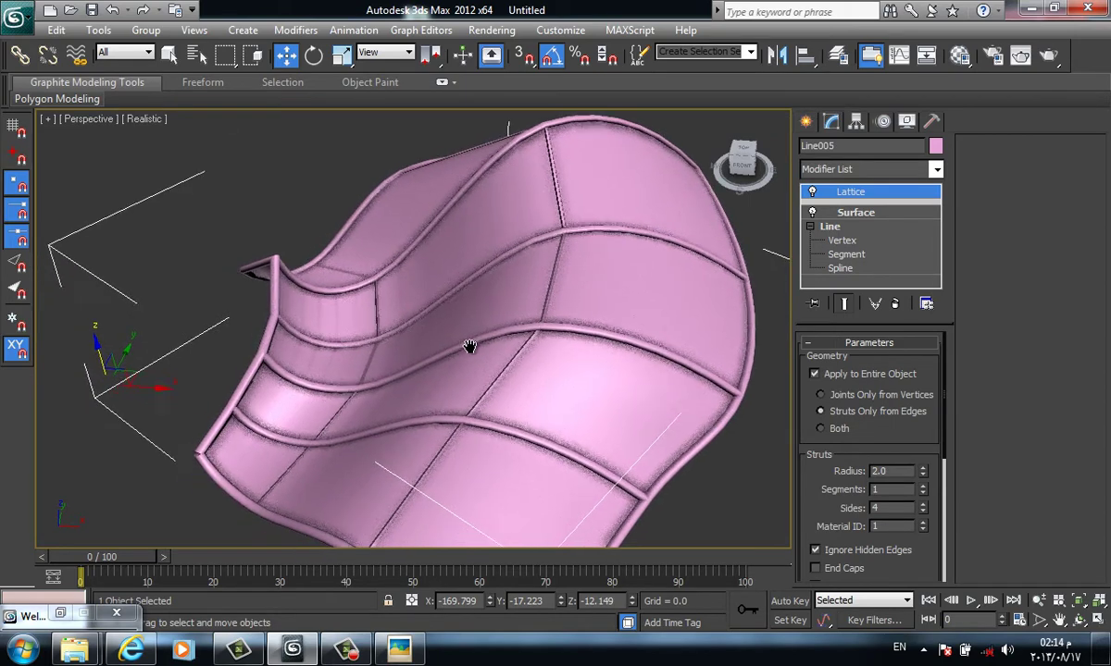
scroll(471, 347, up, 2)
middle_drag(641, 351, 652, 318)
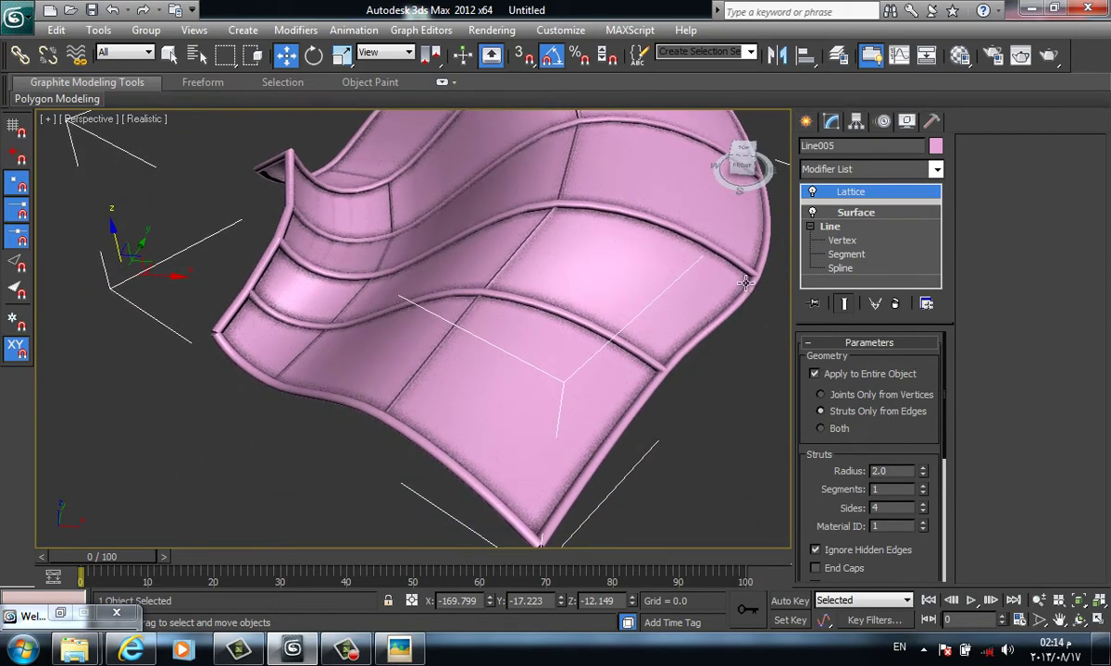
scroll(818, 472, down, 2)
scroll(842, 471, down, 1)
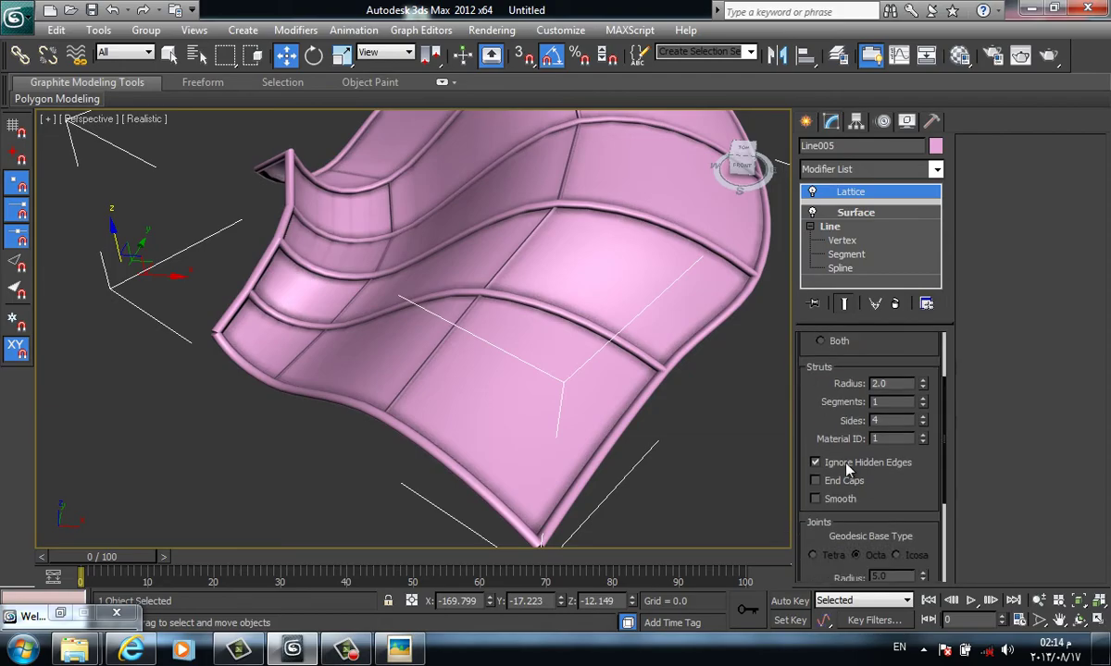
Turn off Ignore Hidden Edges and set the strut radius to 0.5
click(850, 468)
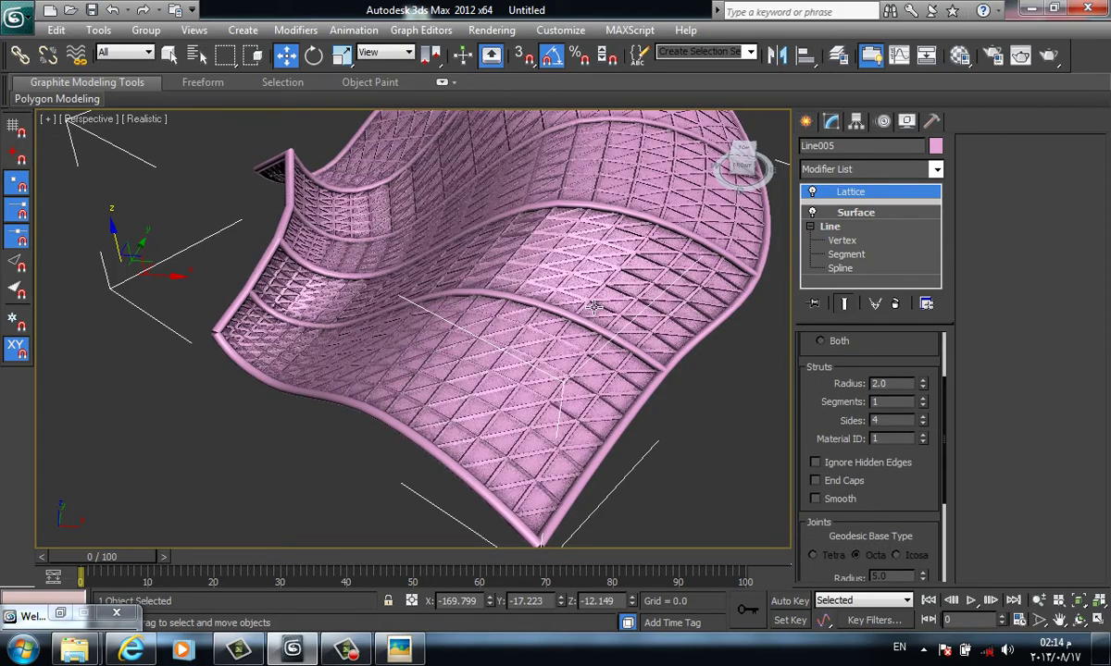
mouse_move(550, 384)
alt+middle_down()
mouse_move(579, 324)
mouse_move(533, 364)
alt+middle_up()
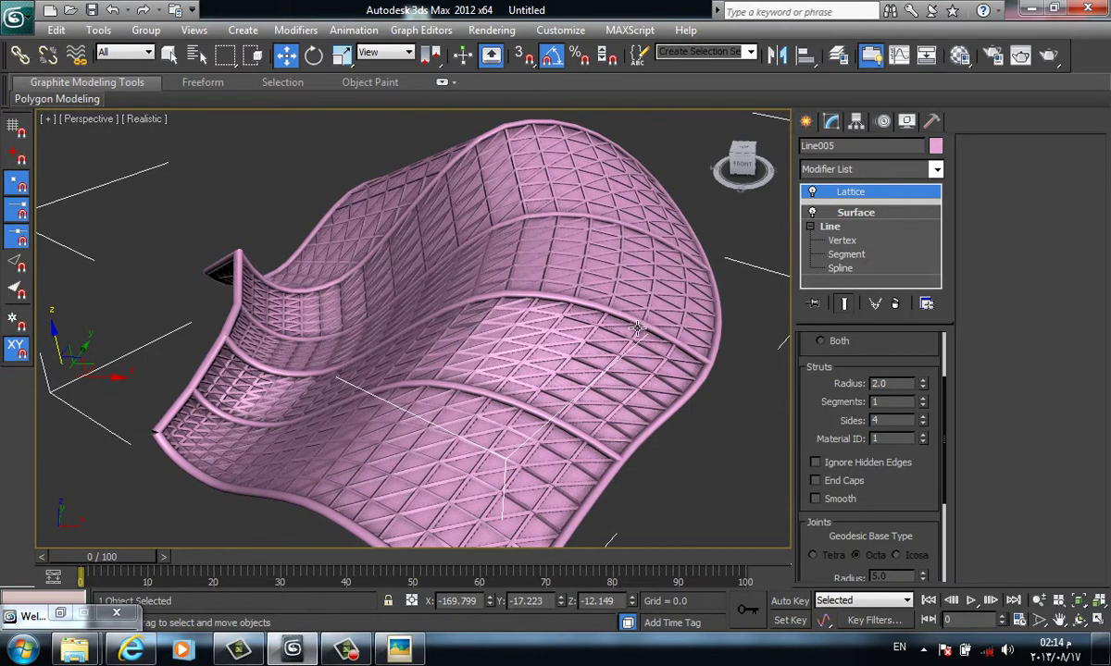
scroll(637, 329, up, 3)
text(0.5)
key(Return)
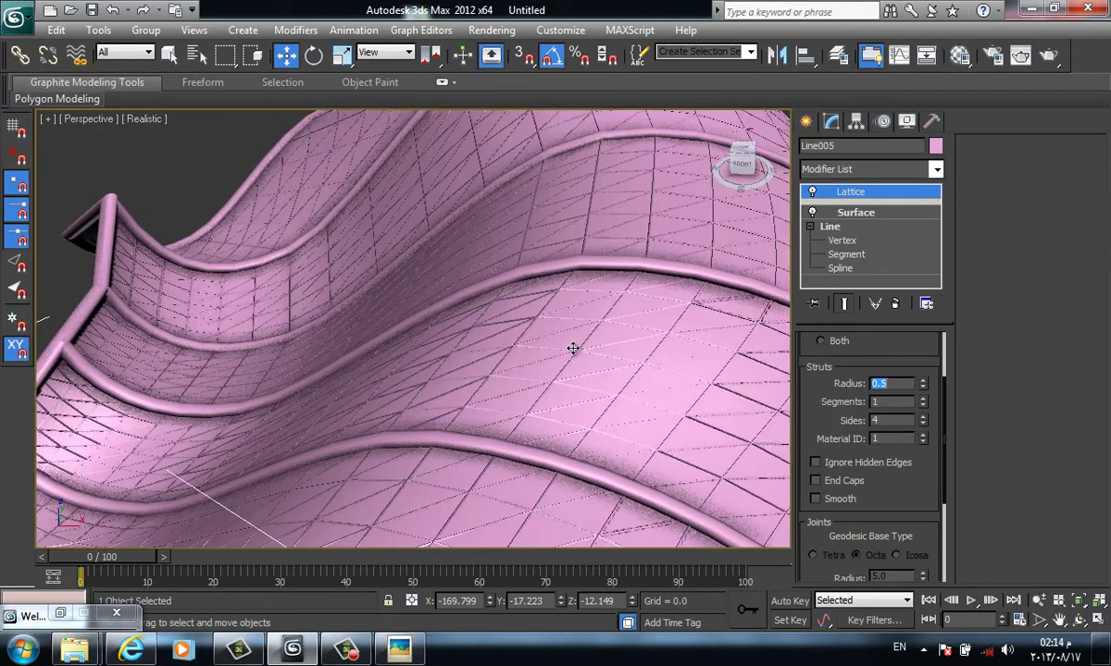
Raise the strut sides to 14 and inspect the lattice in wireframe
scroll(902, 416, up, 3)
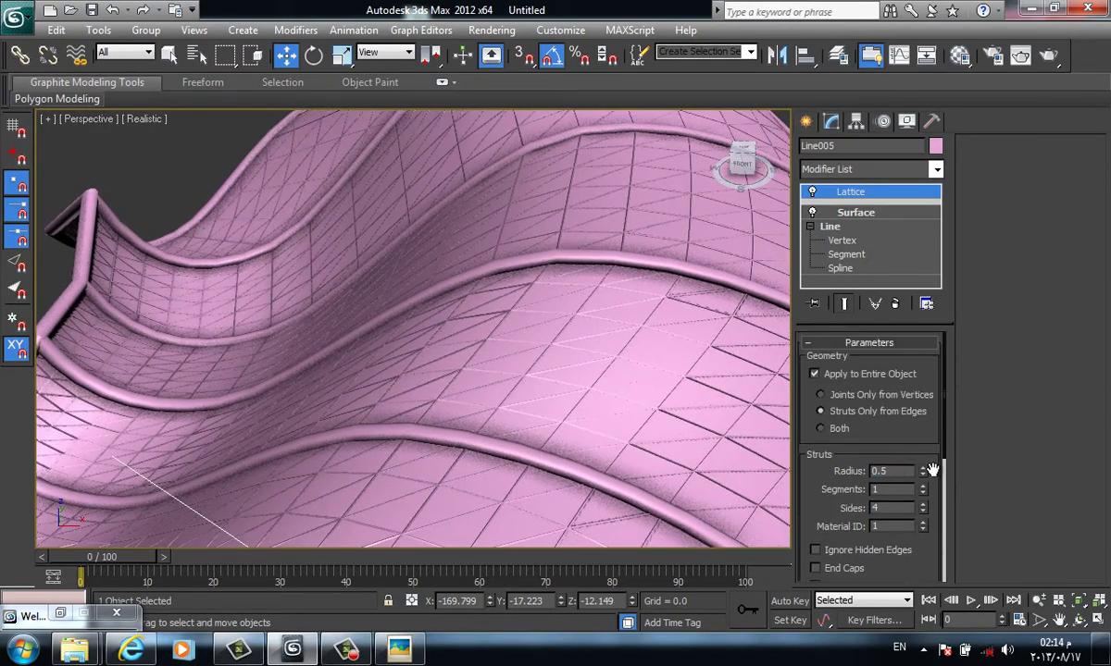
drag(923, 515, 923, 488)
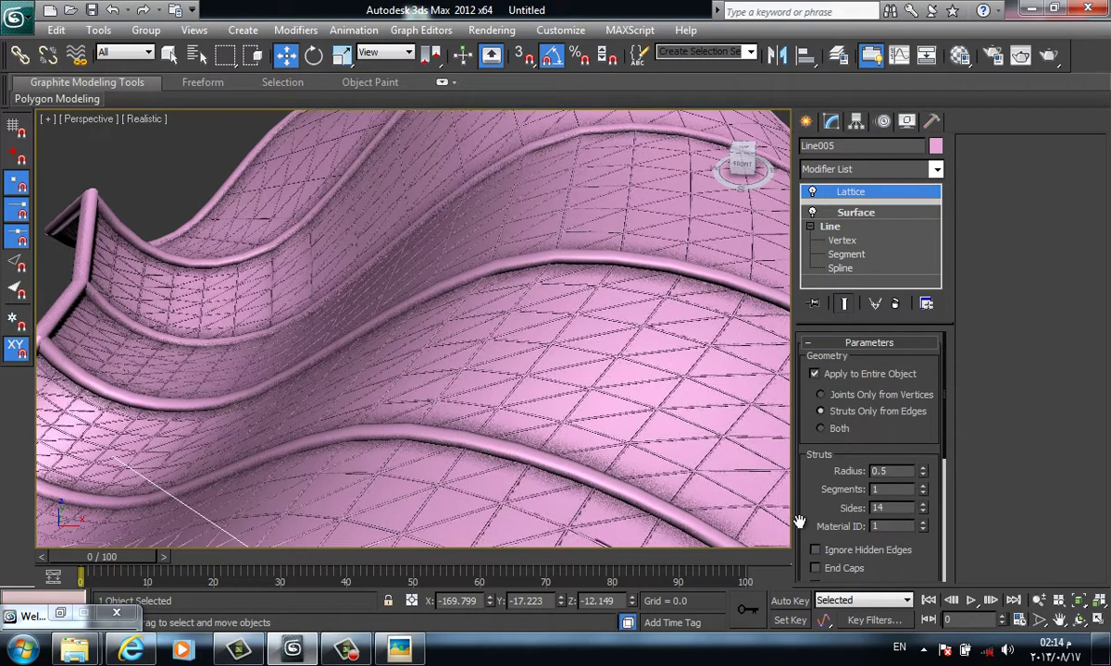
scroll(824, 458, down, 2)
scroll(610, 412, down, 3)
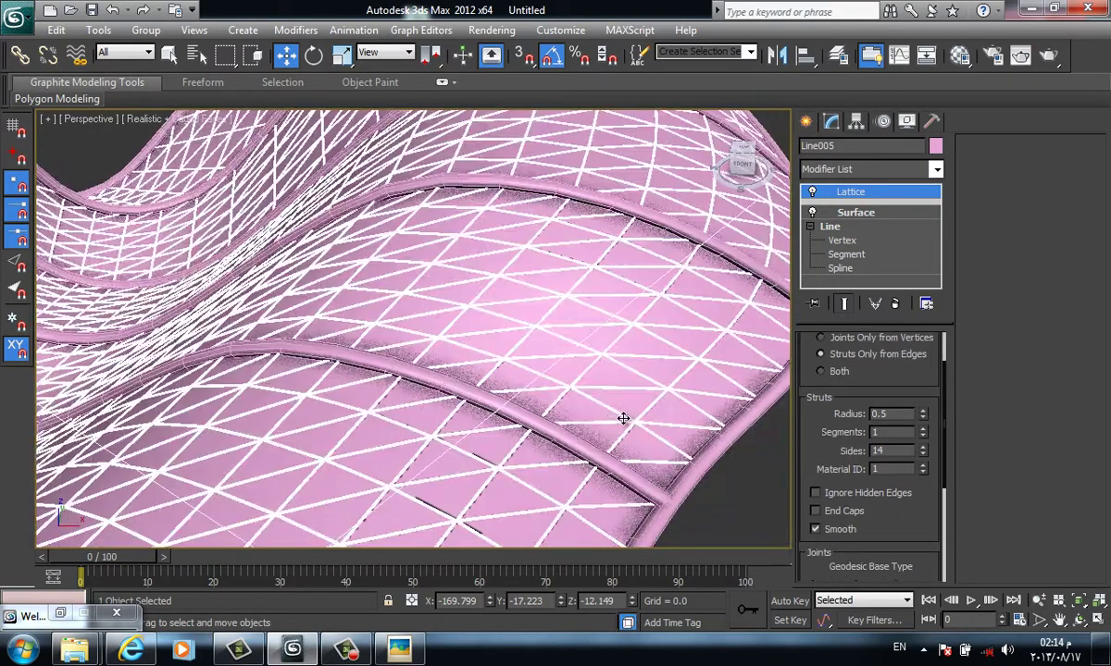
scroll(629, 421, down, 5)
click(654, 446)
mouse_move(654, 446)
alt+middle_down()
mouse_move(543, 360)
mouse_move(529, 380)
alt+middle_up()
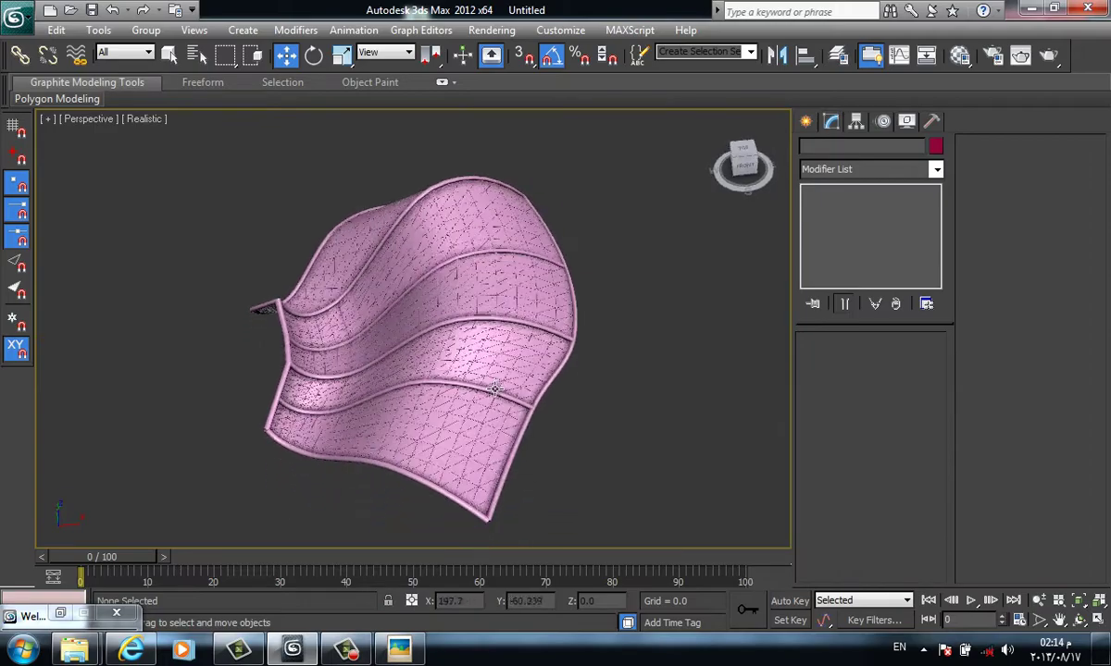
key(F3)
scroll(528, 381, up, 3)
Turn Ignore Hidden Edges back on so the hidden diagonals get no struts
click(504, 363)
scroll(504, 363, up, 2)
key(F3)
scroll(518, 370, up, 3)
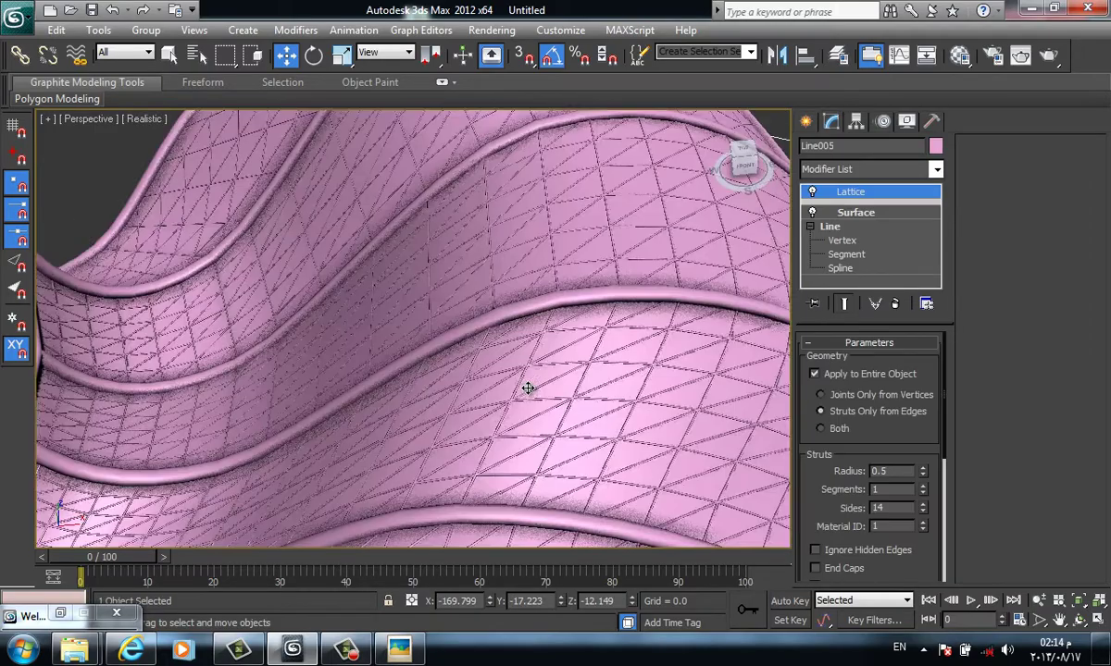
scroll(508, 354, up, 2)
scroll(508, 355, up, 2)
key(F4)
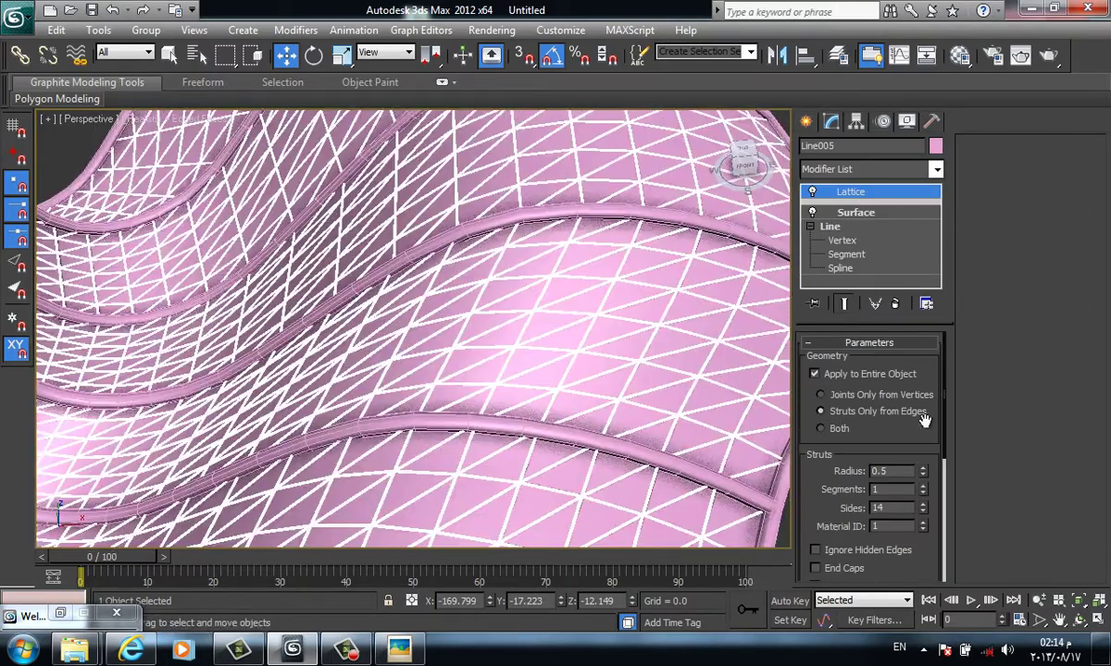
key(F4)
scroll(879, 421, down, 1)
scroll(879, 421, down, 2)
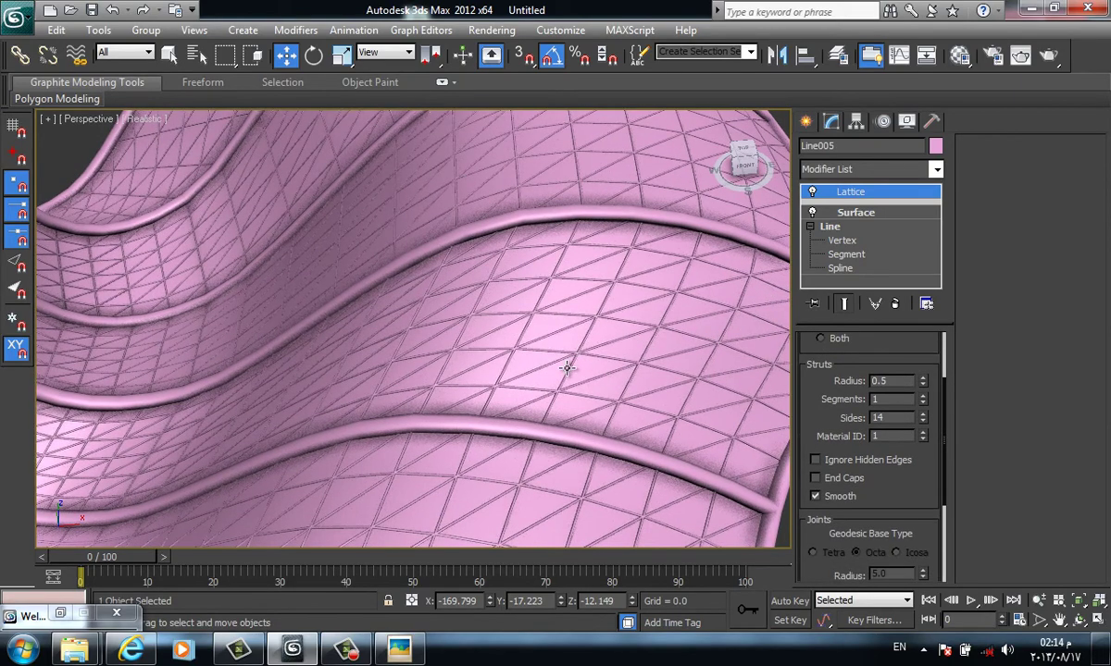
scroll(635, 262, down, 2)
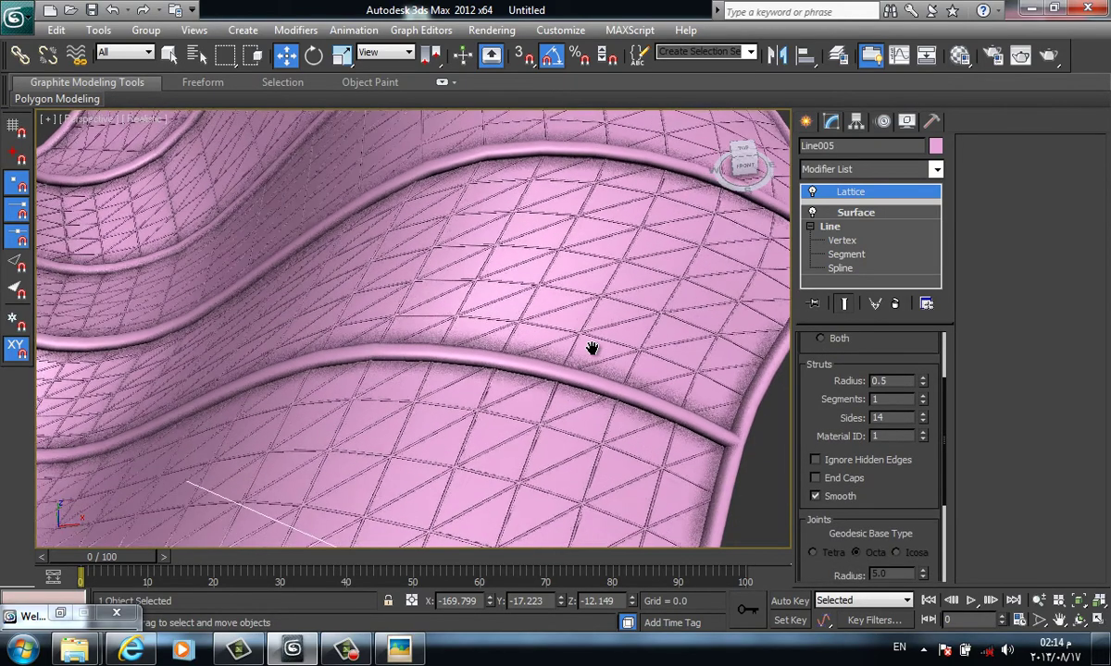
scroll(592, 350, down, 5)
click(848, 460)
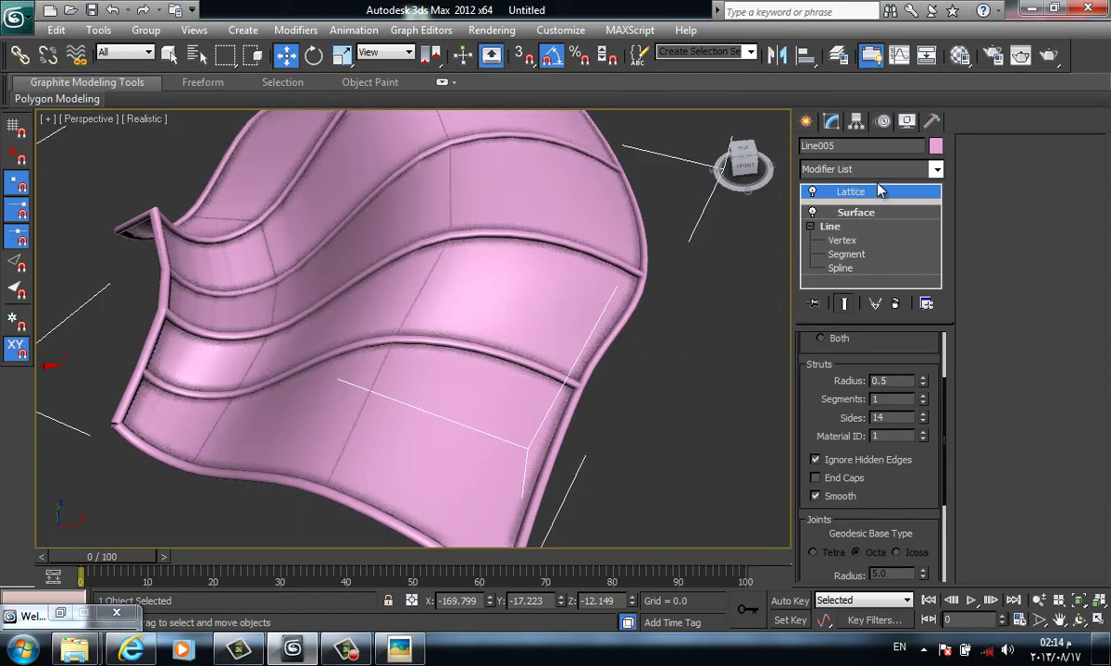
Add Edit Poly to Line005 and drag Lattice back above it in the stack
click(823, 165)
scroll(856, 213, down, 5)
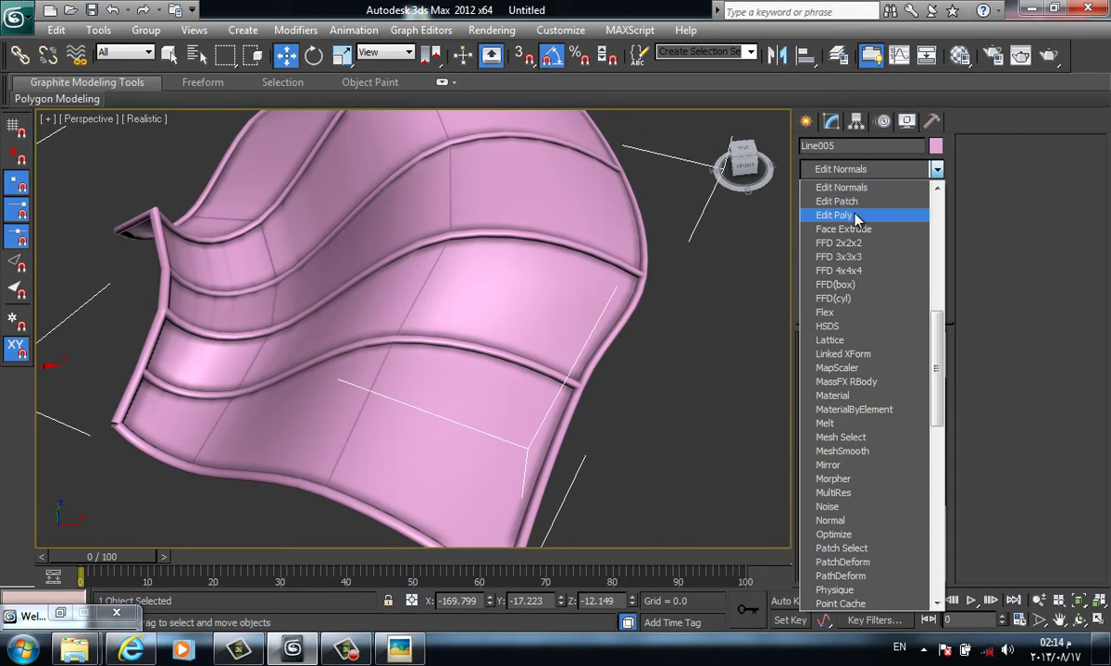
click(856, 216)
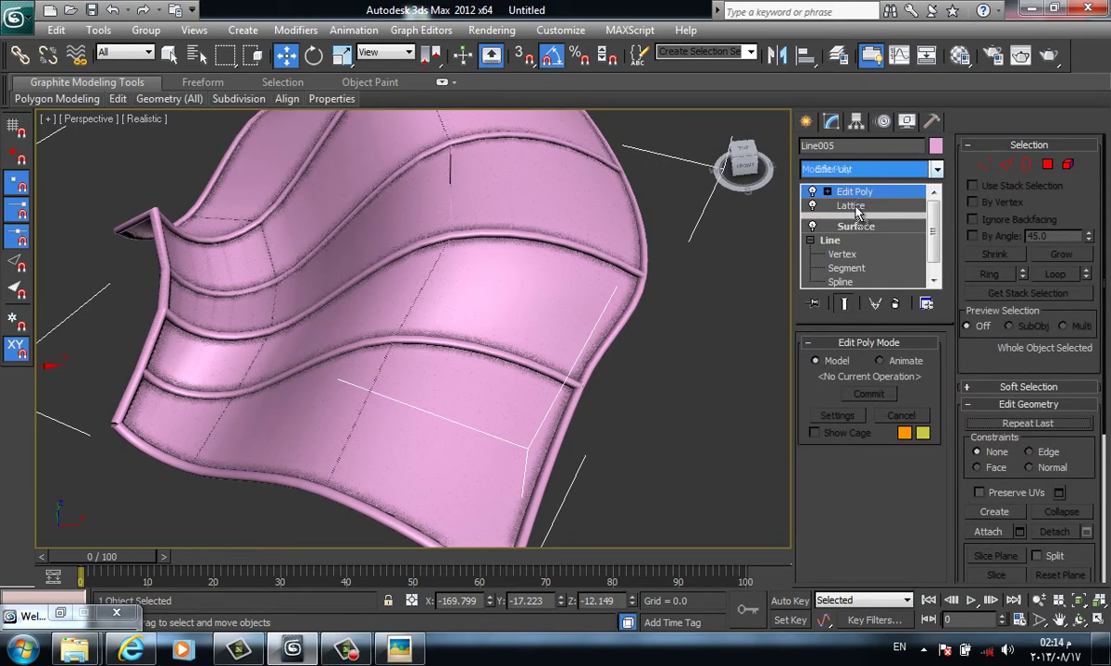
drag(851, 206, 856, 218)
click(838, 192)
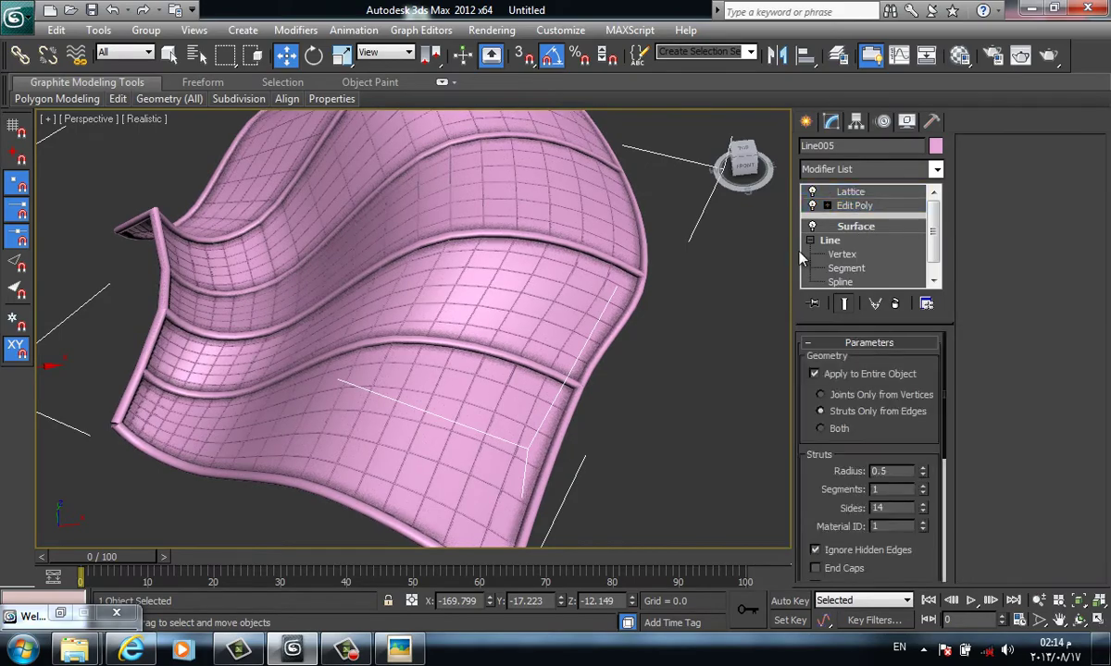
mouse_move(637, 371)
middle_down()
mouse_move(648, 383)
mouse_move(545, 334)
mouse_move(500, 349)
mouse_move(551, 453)
mouse_move(521, 433)
middle_up()
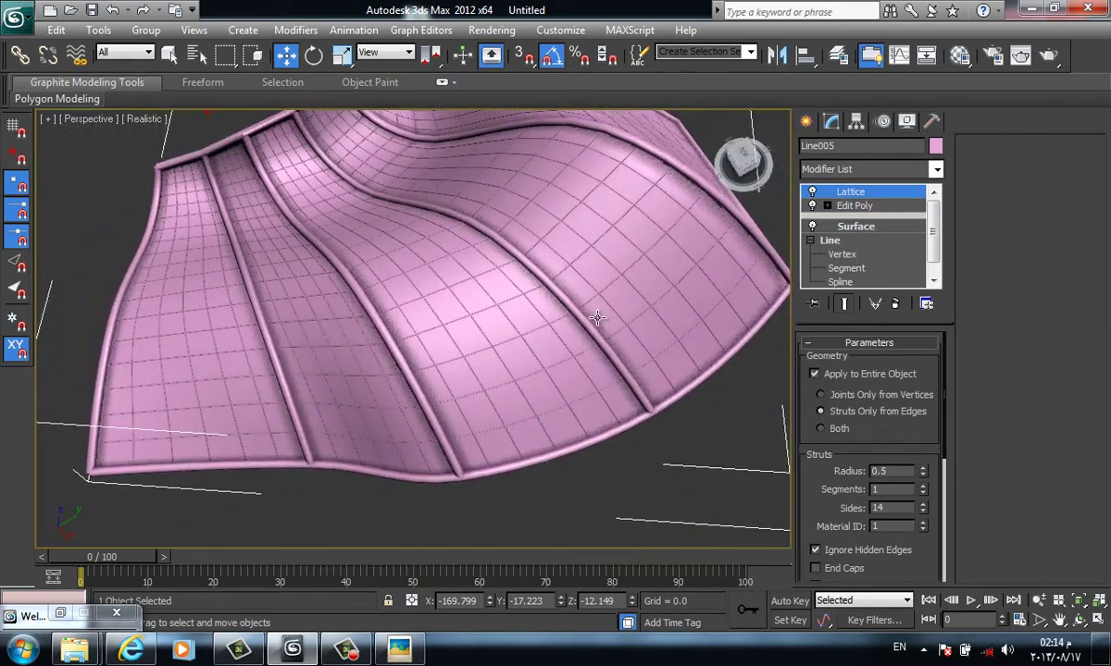
key(F4)
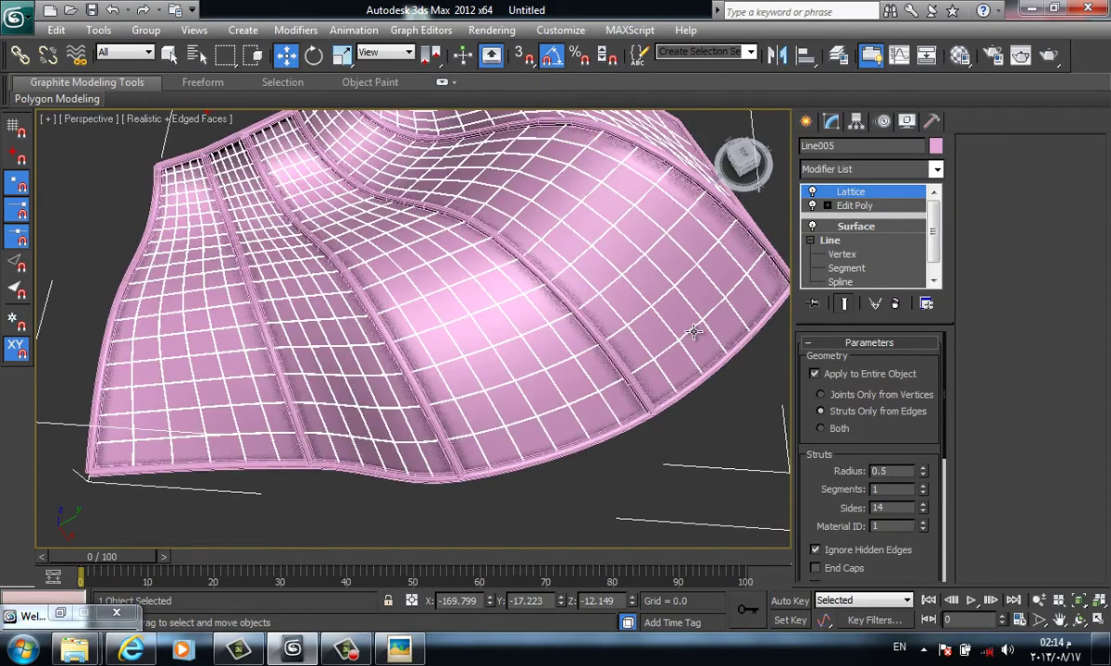
mouse_move(690, 304)
middle_down()
mouse_move(690, 334)
mouse_move(612, 297)
mouse_move(532, 190)
mouse_move(595, 143)
mouse_move(702, 277)
mouse_move(727, 331)
middle_up()
scroll(689, 335, down, 3)
key(F4)
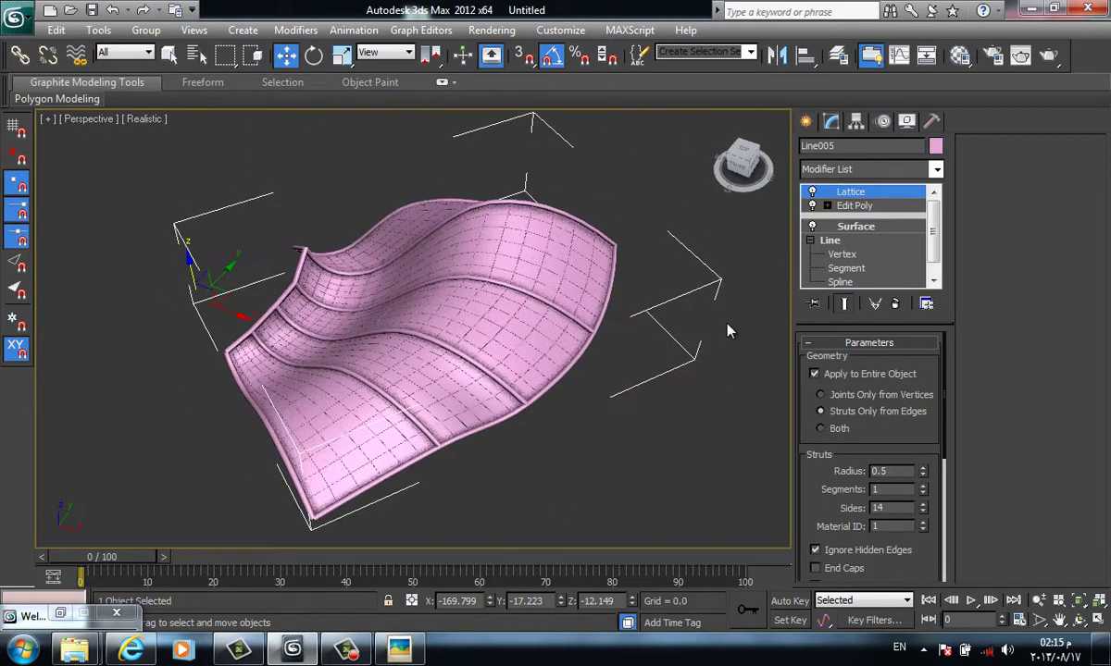
Cancel the Ctrl+N save prompt and bring up 03.ComplexShells.jpg in Picasa
key(ctrl+n)
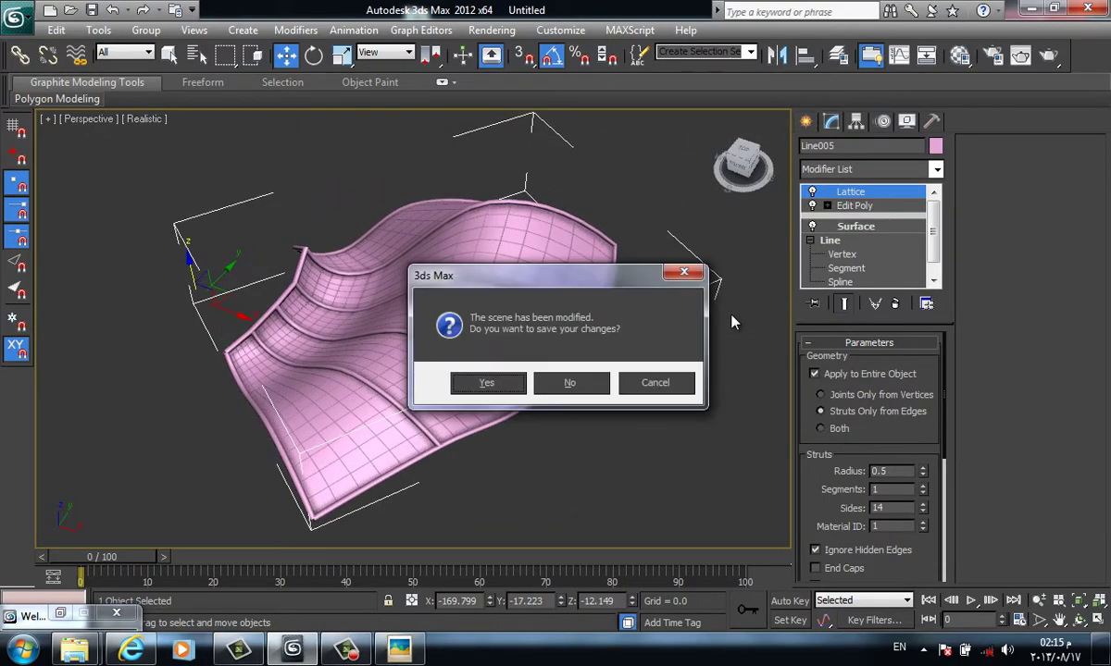
click(653, 382)
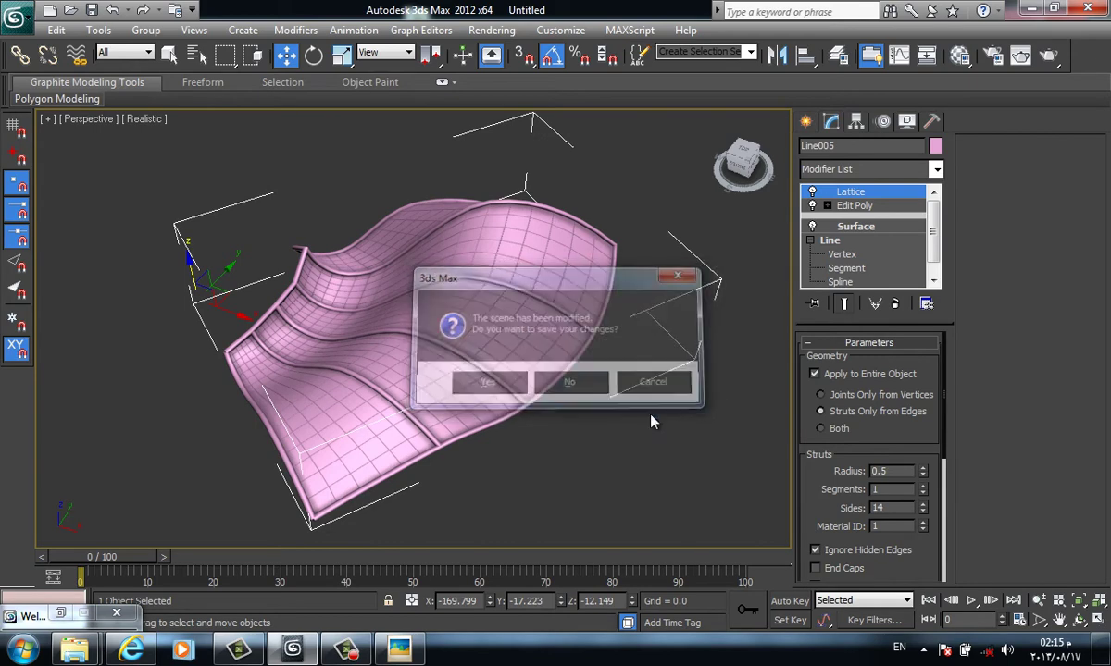
click(416, 641)
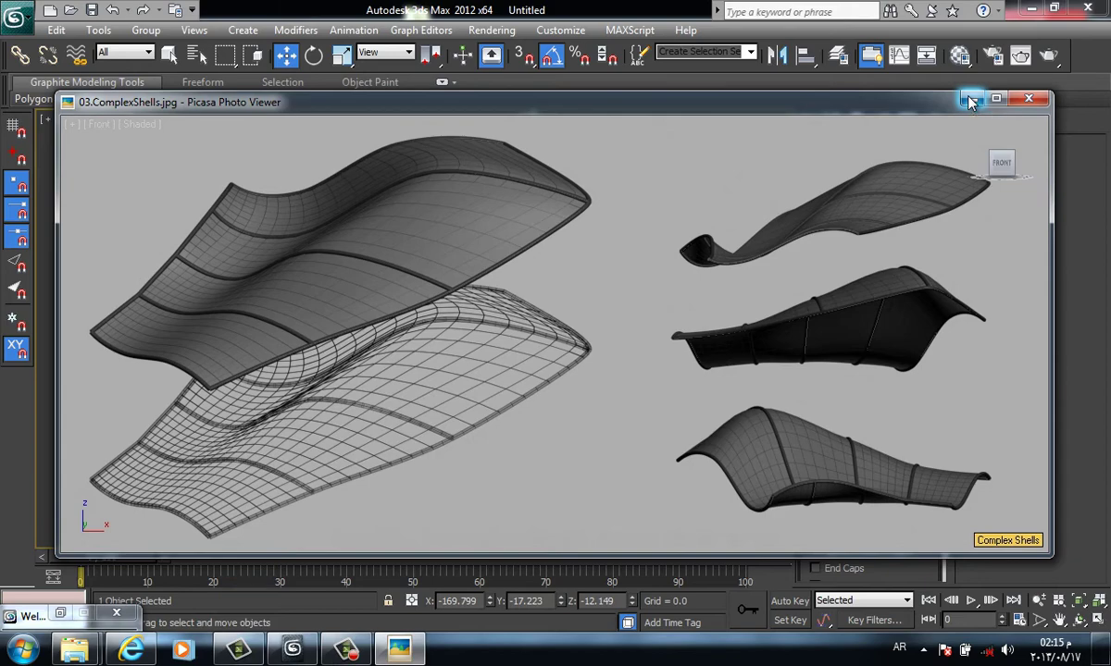
Minimise the Picasa viewer and orbit around Line005's lattice shell
click(970, 102)
scroll(600, 312, down, 5)
alt+middle_drag(600, 313, 588, 351)
scroll(586, 351, up, 2)
scroll(588, 352, up, 4)
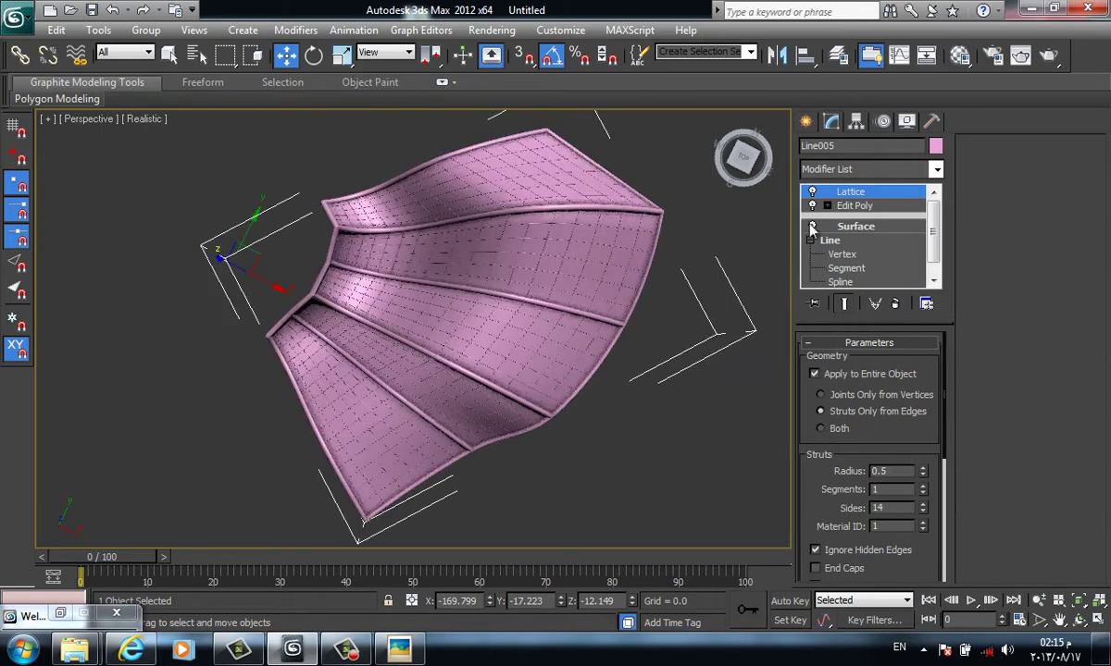
Start drawing a Line spline from Shapes > Splines, then cancel it unfinished
click(807, 123)
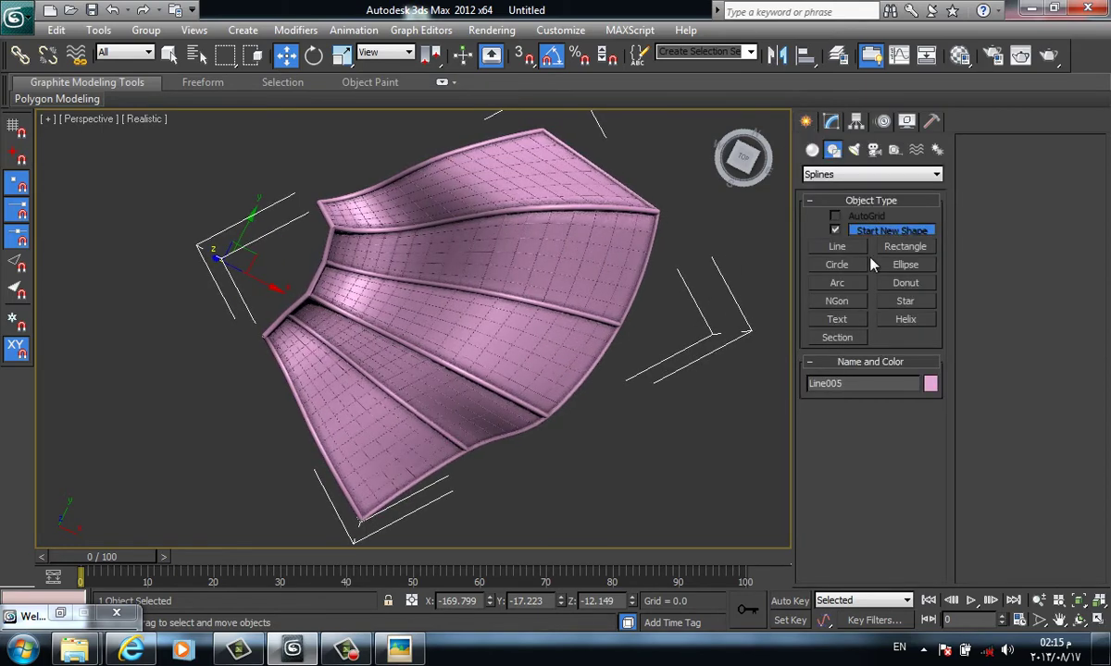
scroll(641, 345, down, 3)
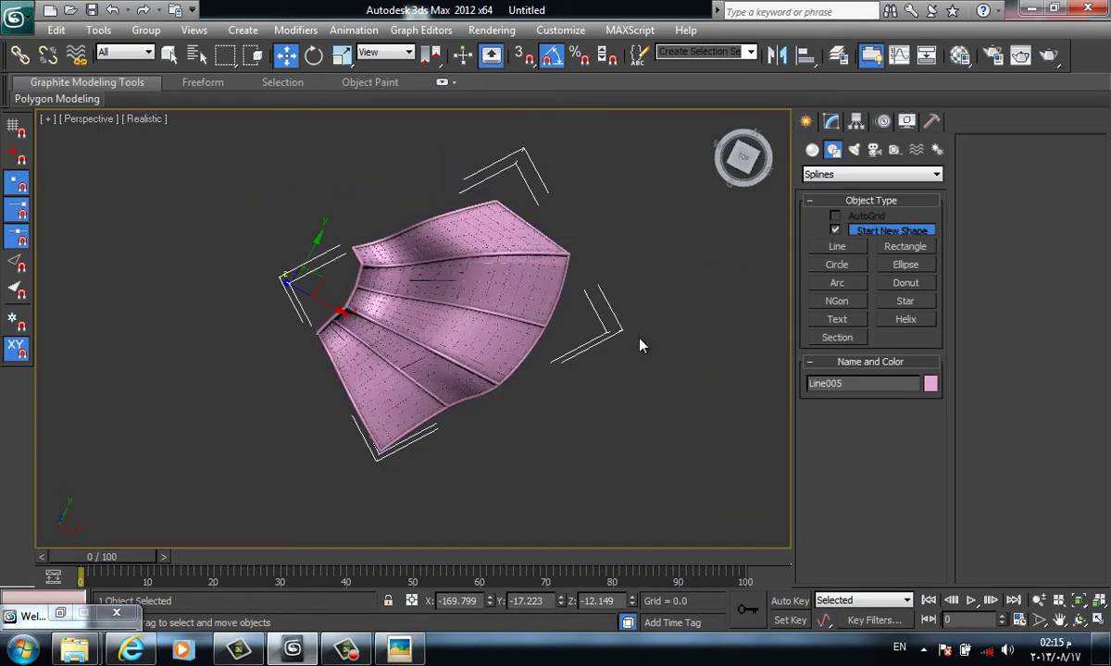
click(851, 250)
middle_drag(704, 456, 436, 392)
click(431, 396)
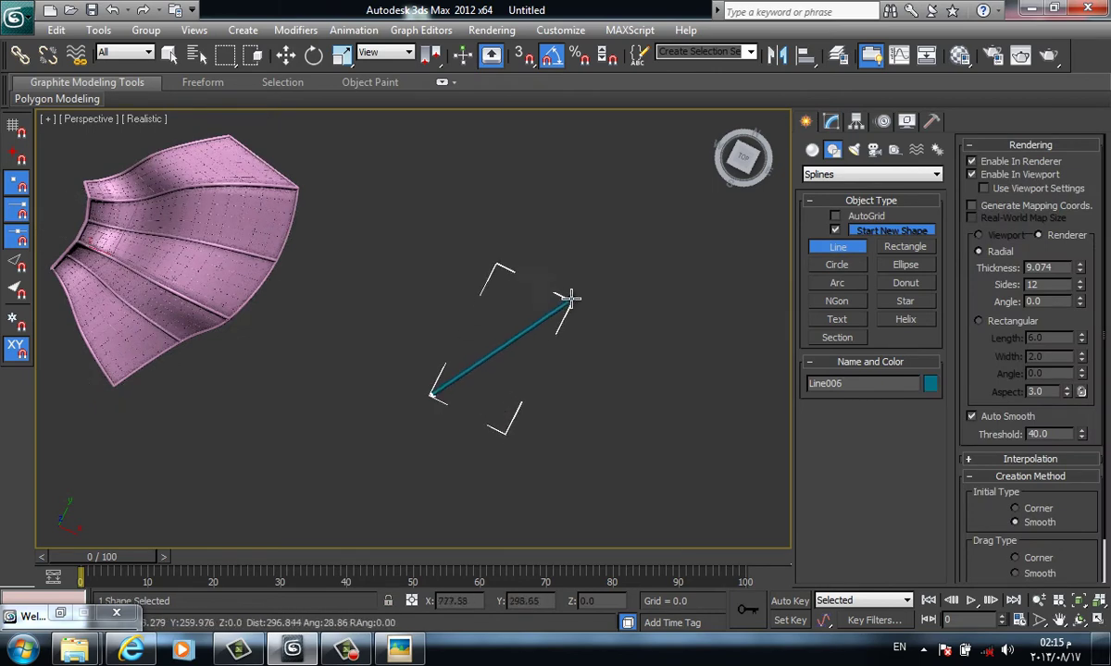
right_click(570, 296)
Switch to the top view and fit the roof shell in the viewport
alt+middle_drag(513, 278, 568, 345)
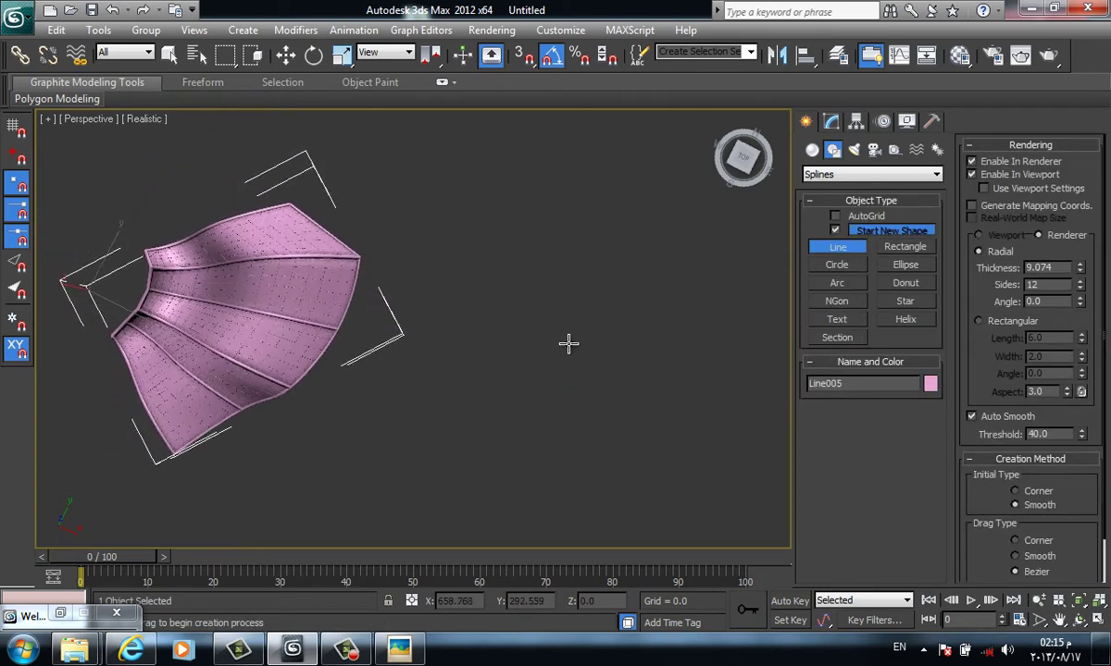
key(t)
key(z)
scroll(308, 253, down, 2)
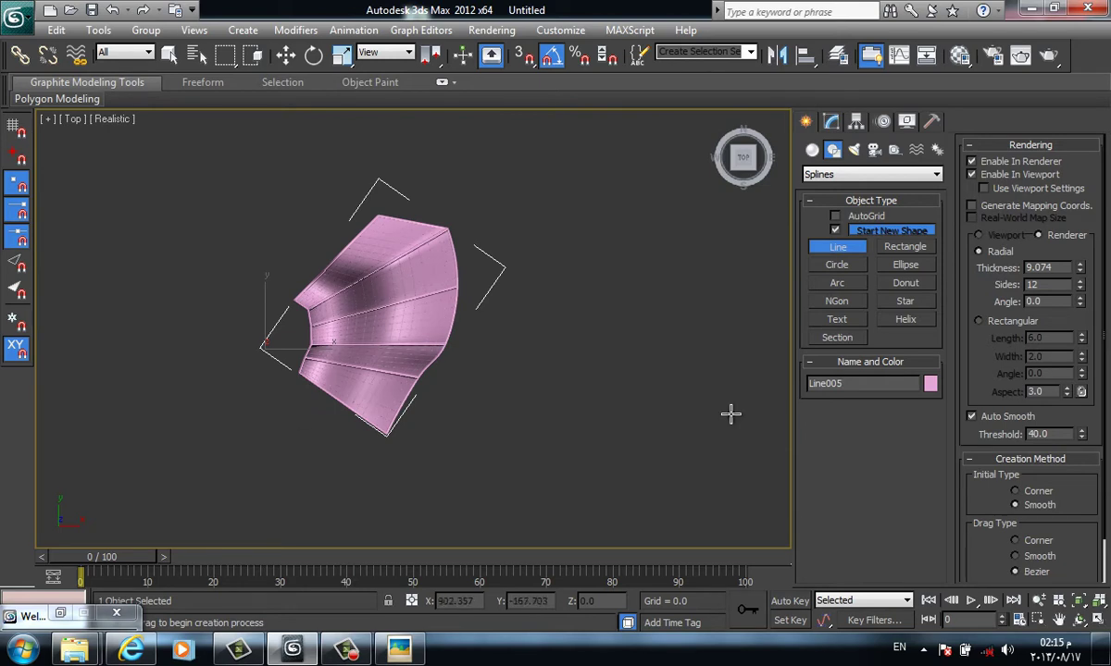
scroll(451, 349, up, 1)
scroll(306, 388, up, 1)
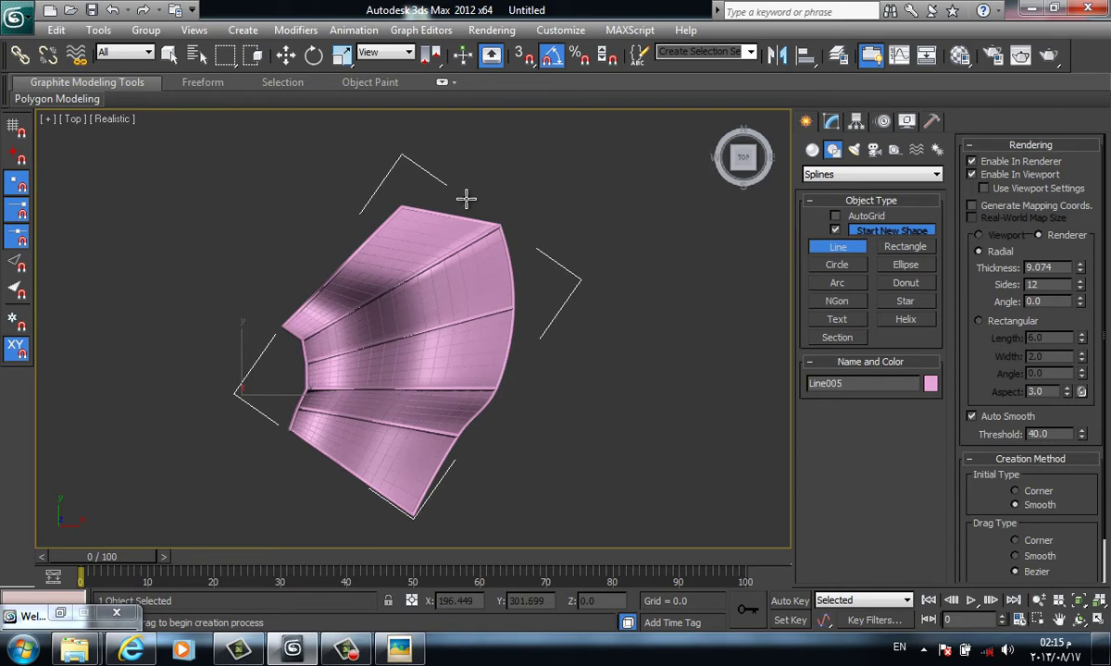
mouse_move(404, 347)
middle_down()
mouse_move(615, 335)
mouse_move(389, 300)
middle_up()
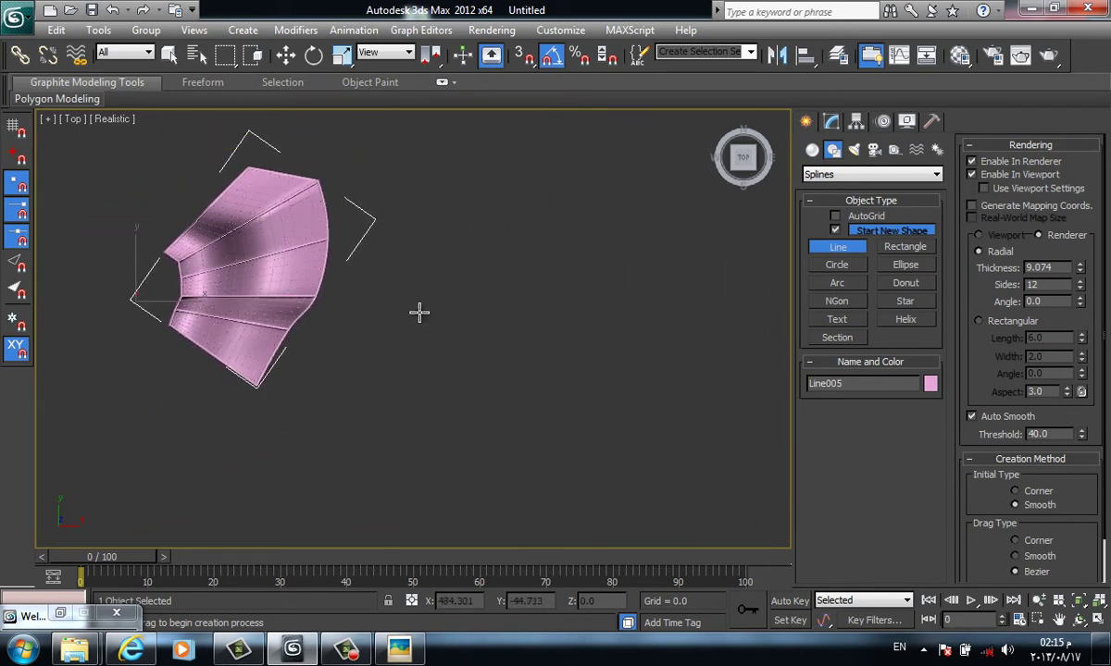
Check the shell from the front, return to top, then tilt it into an angled view
key(f)
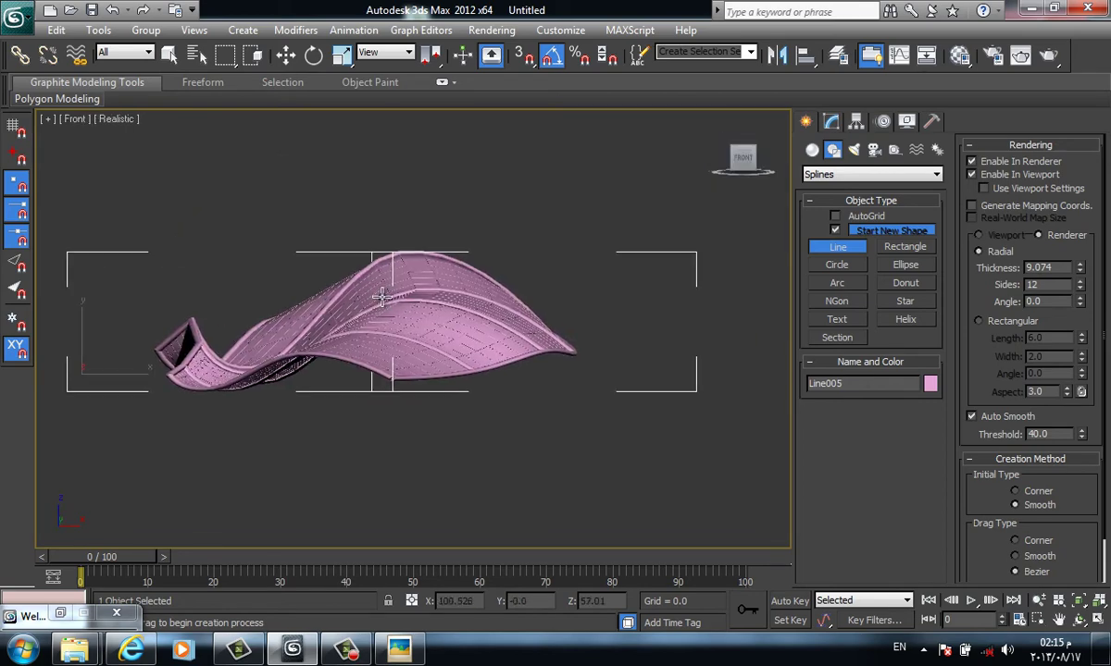
scroll(537, 339, down, 2)
mouse_move(580, 343)
alt+middle_down()
mouse_move(562, 332)
mouse_move(536, 381)
mouse_move(513, 336)
mouse_move(543, 508)
alt+middle_up()
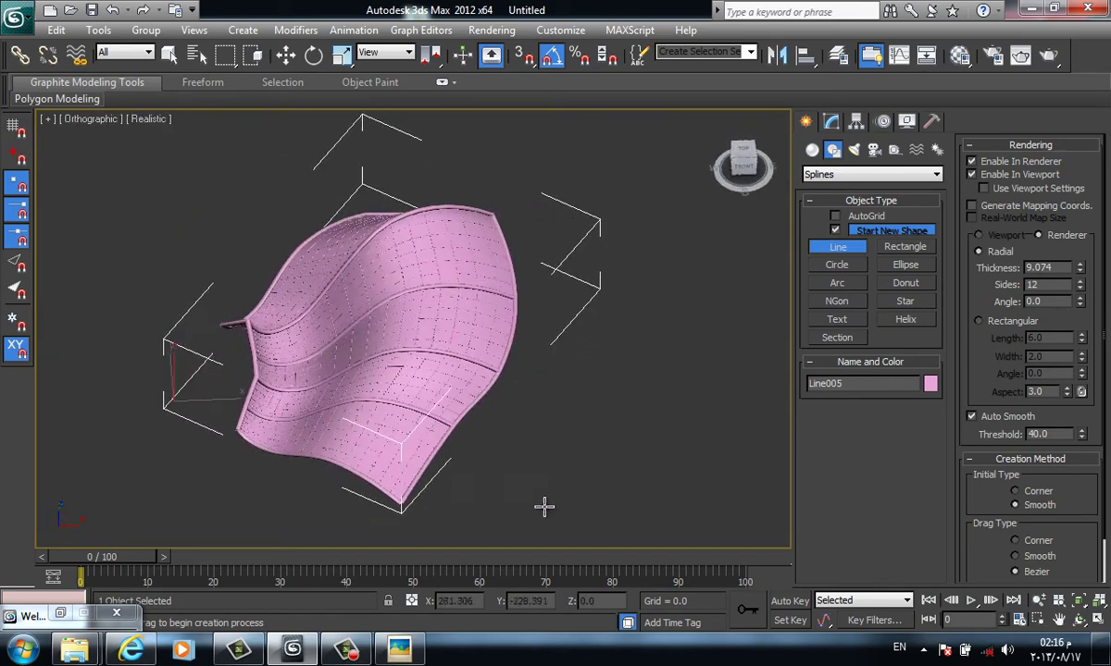
key(t)
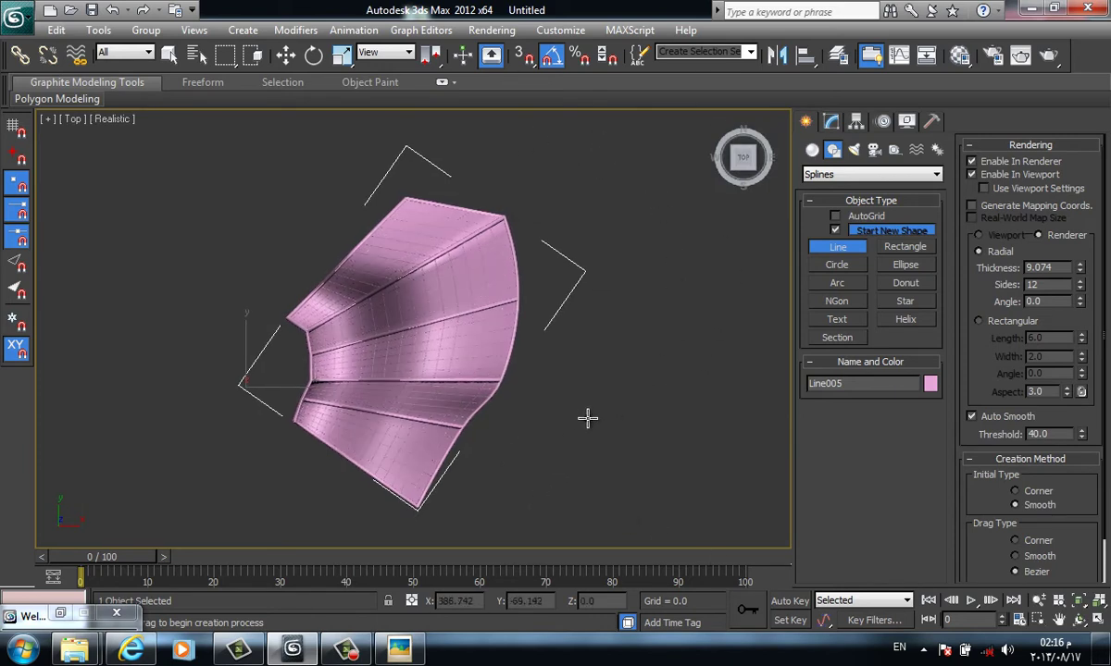
middle_drag(446, 322, 448, 321)
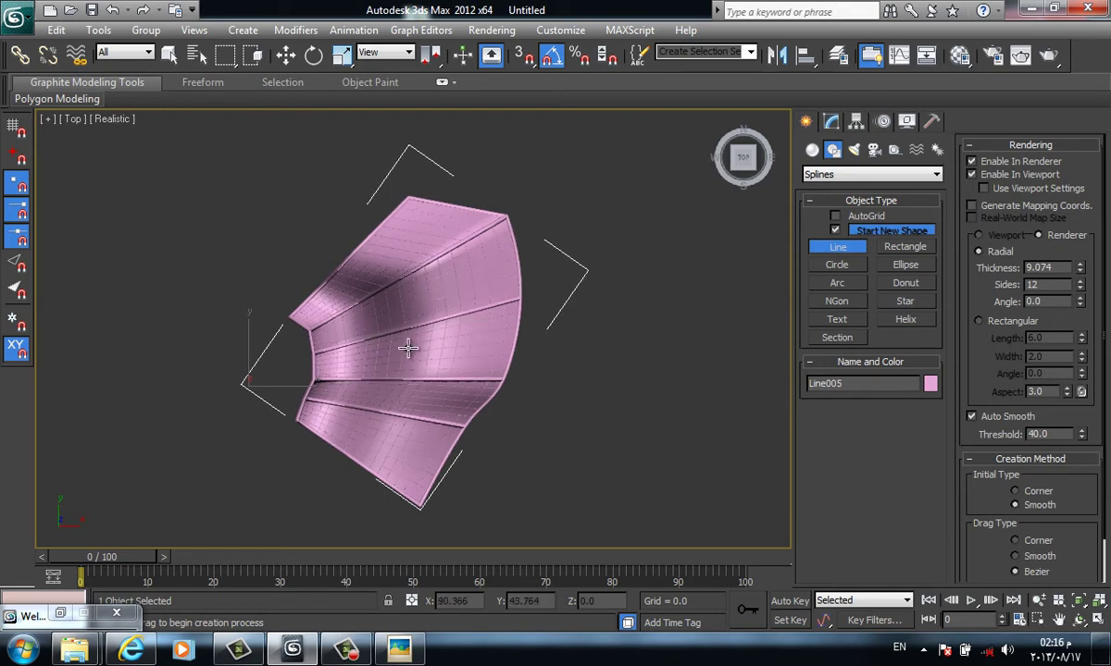
middle_drag(459, 462, 635, 456)
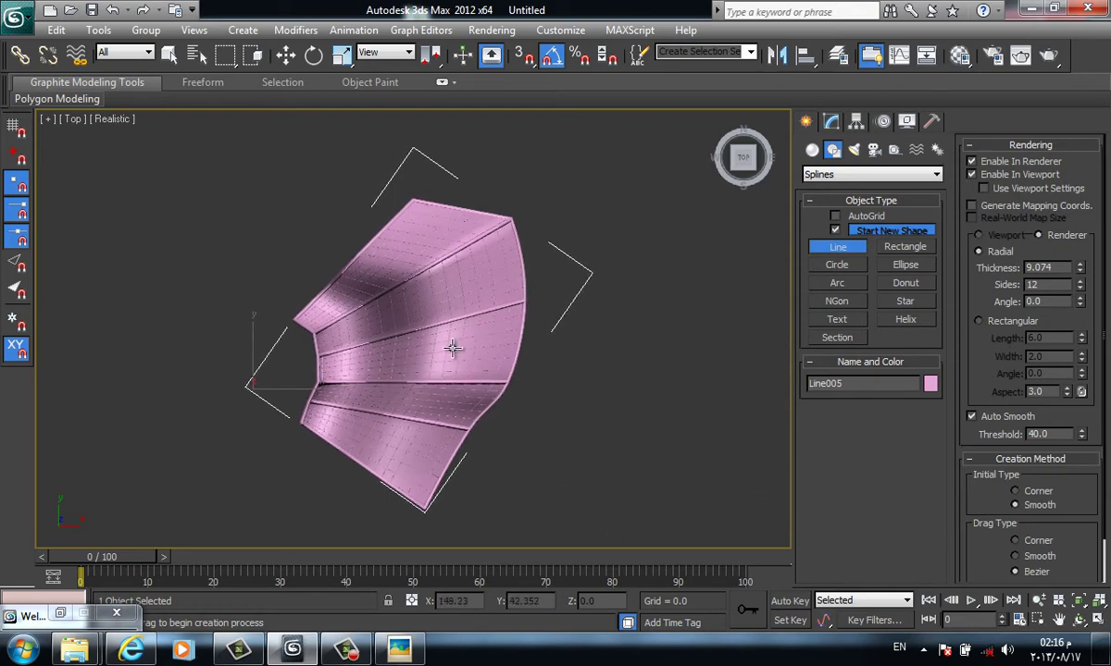
key(w)
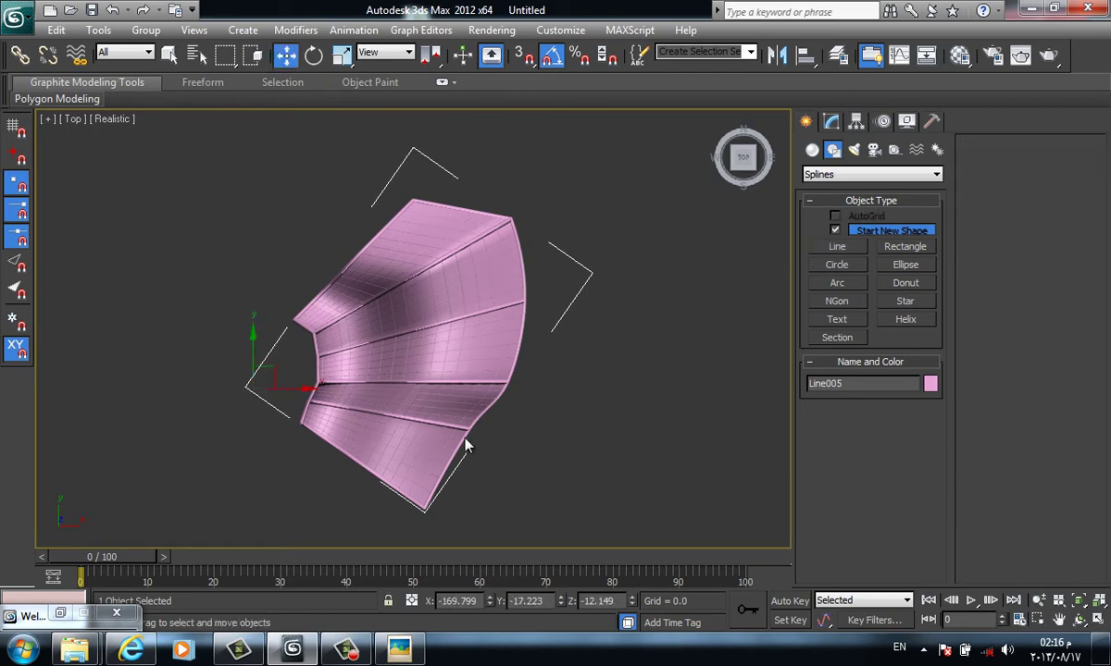
alt+middle_drag(447, 422, 436, 365)
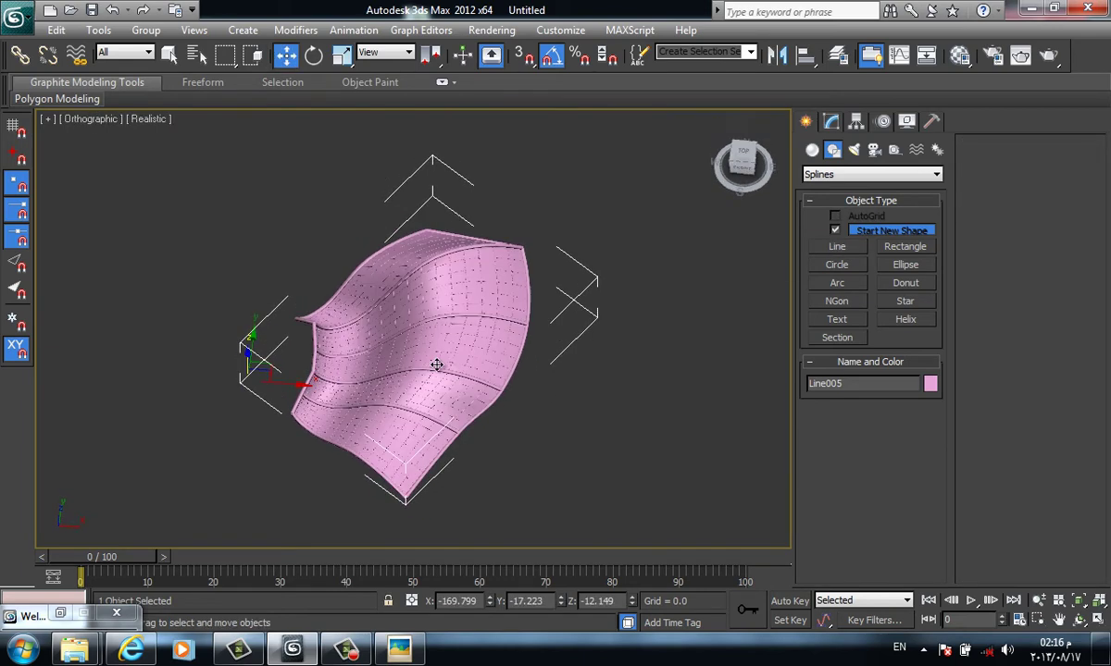
alt+middle_drag(502, 384, 491, 439)
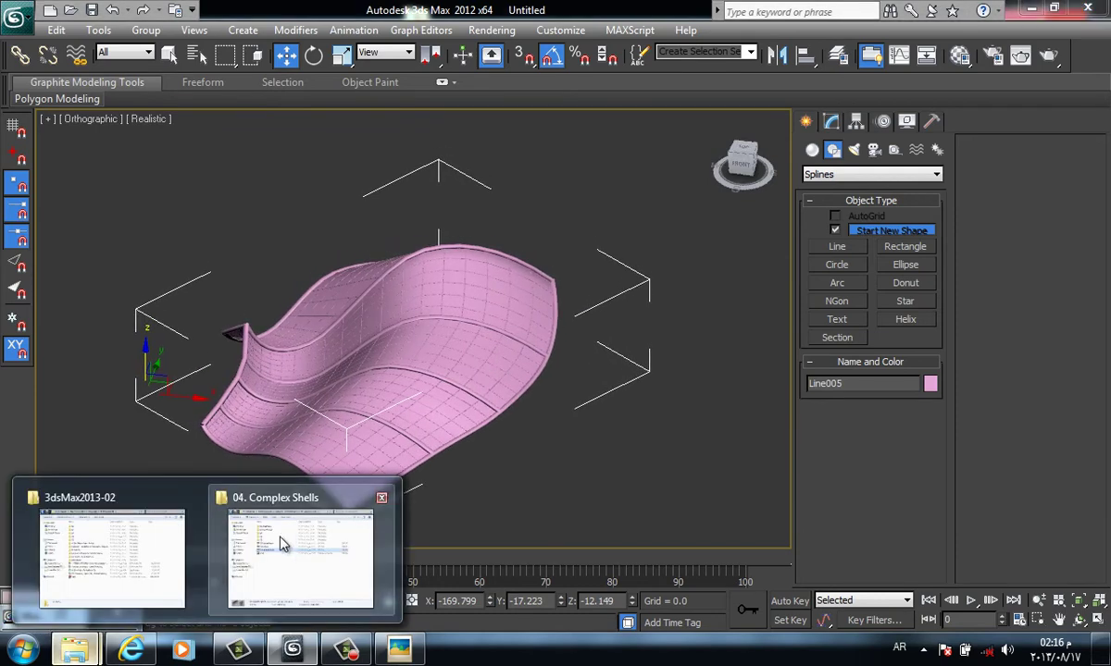
In Explorer, open the 01. Curved Surfaces folder and preview image 05
click(282, 541)
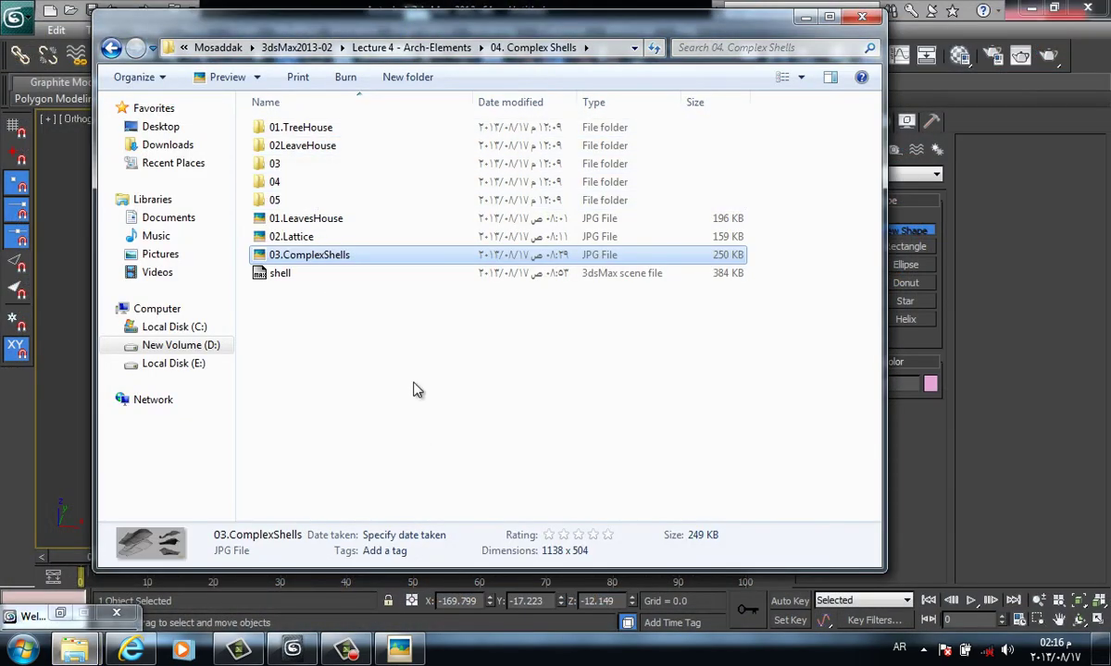
key(BackSpace)
click(322, 135)
double_click(322, 134)
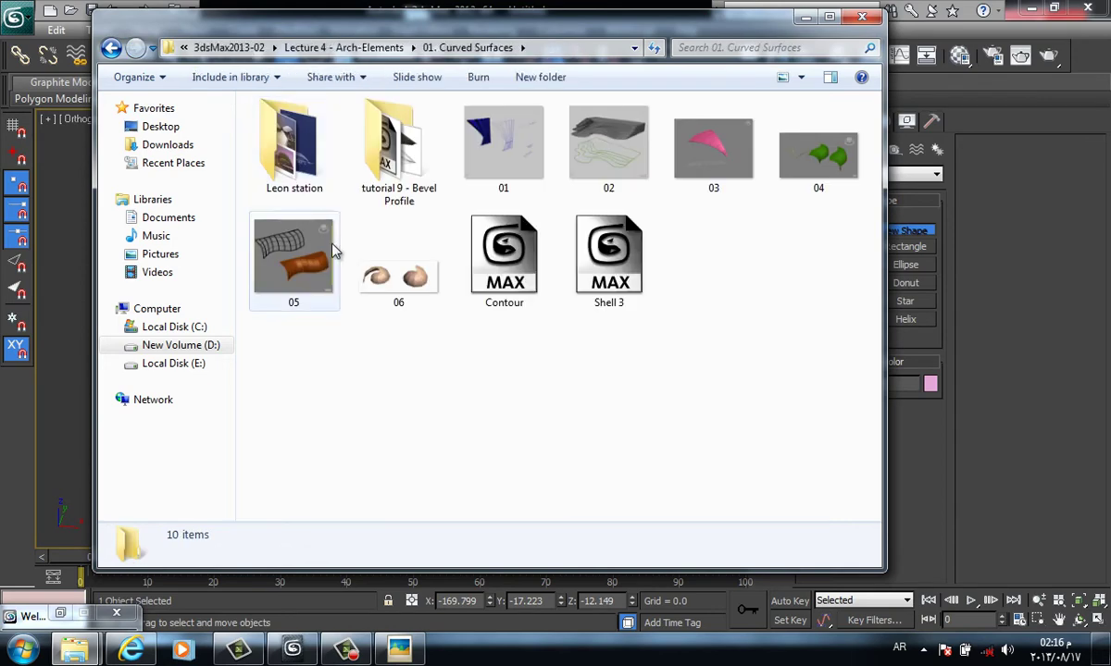
double_click(311, 228)
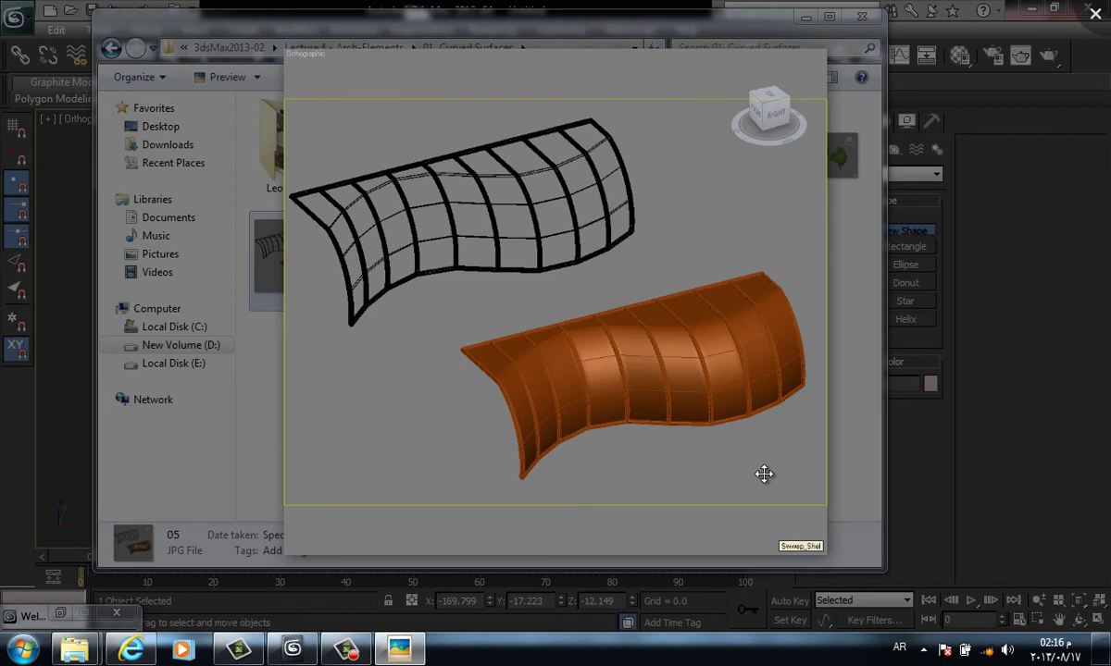
drag(713, 342, 675, 345)
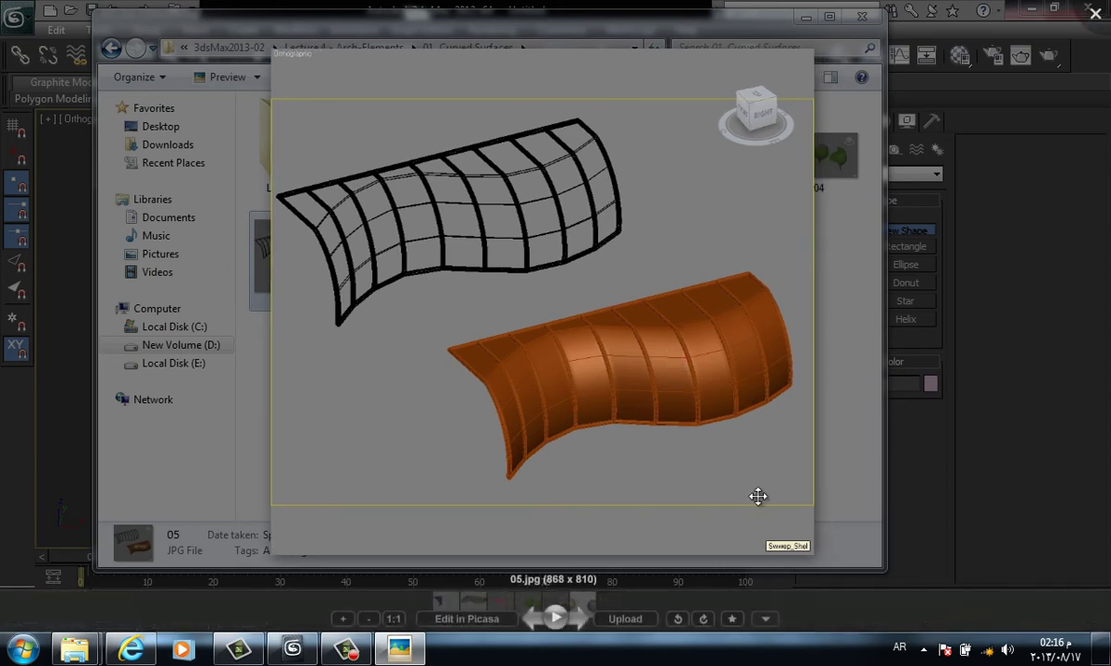
scroll(664, 602, down, 1)
scroll(664, 602, down, 1)
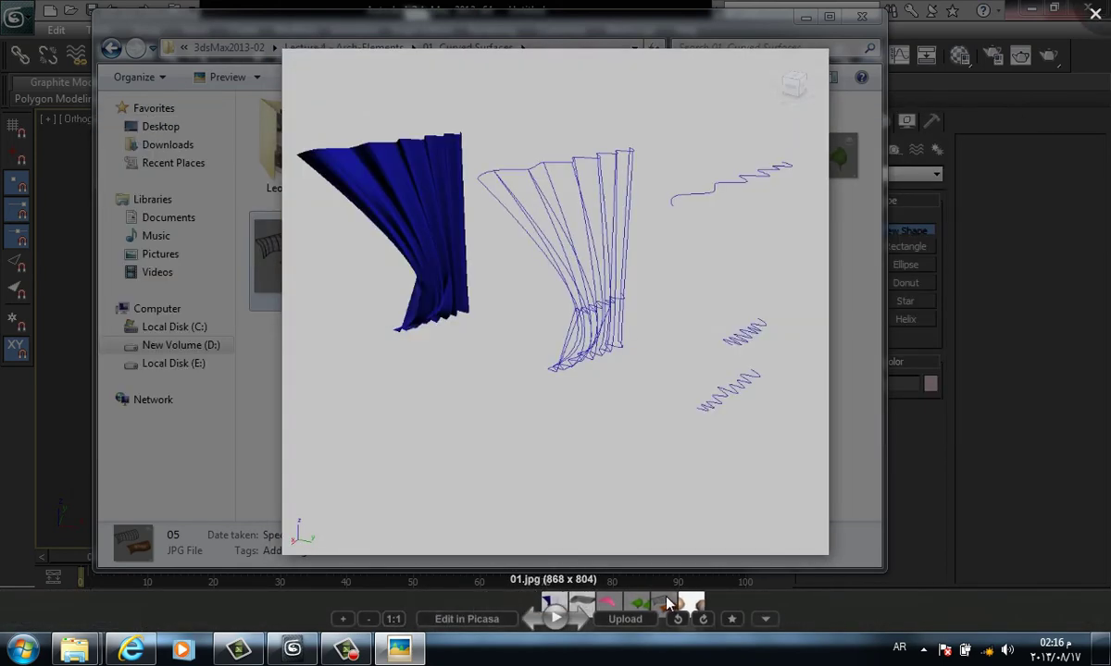
key(Escape)
Minimise Explorer and delete all three surface objects in 3ds Max
click(690, 443)
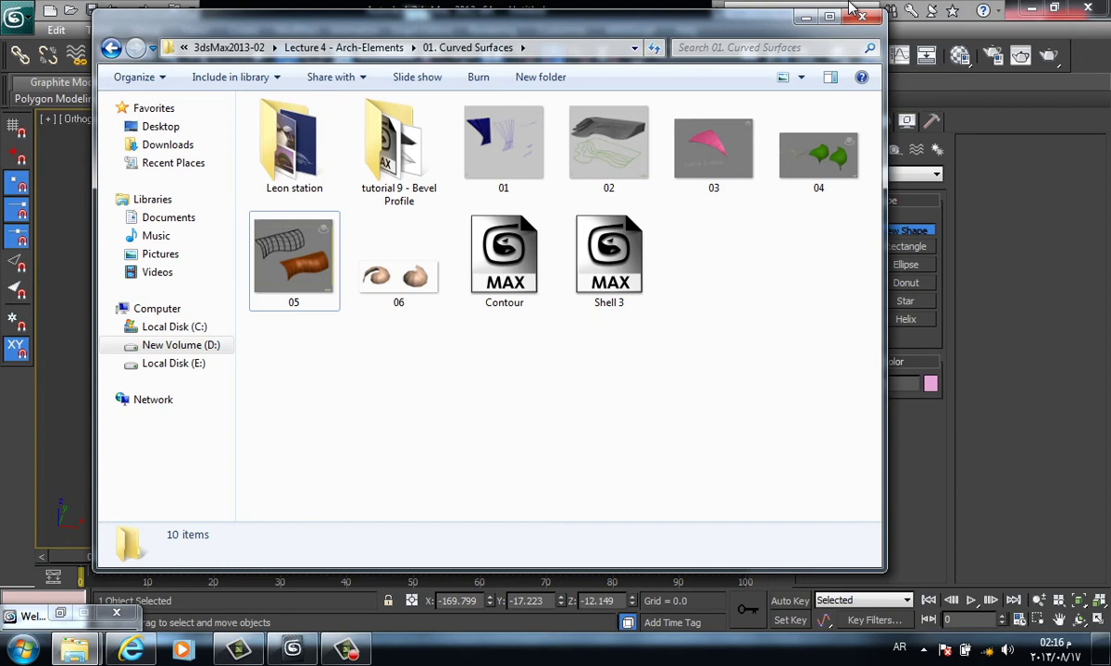
click(803, 23)
click(583, 301)
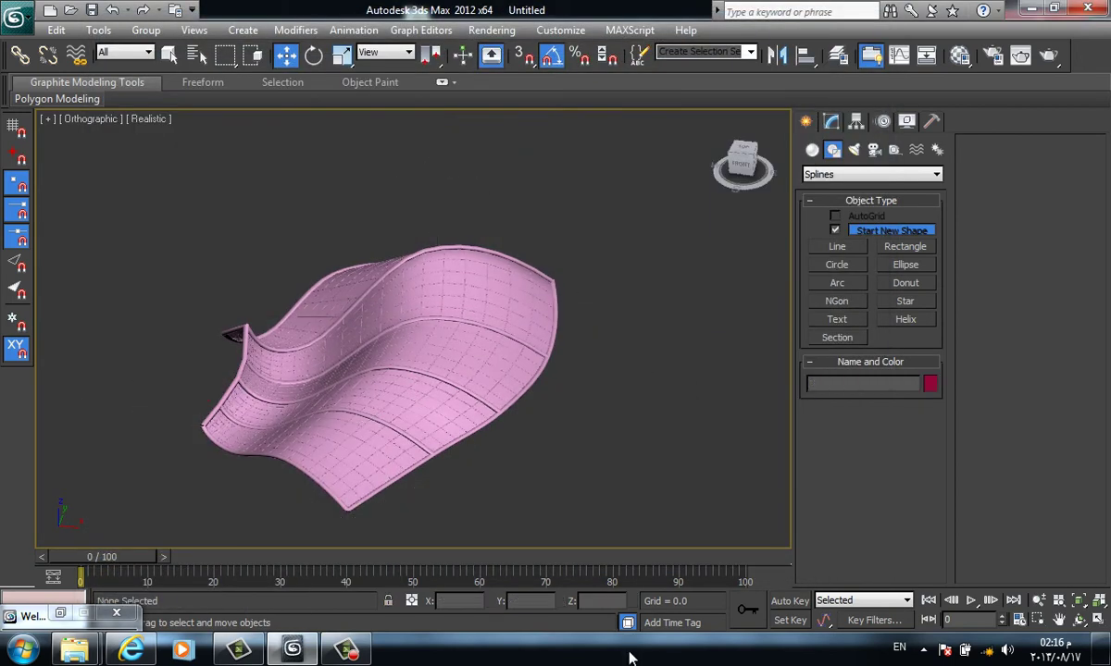
key(ctrl+a)
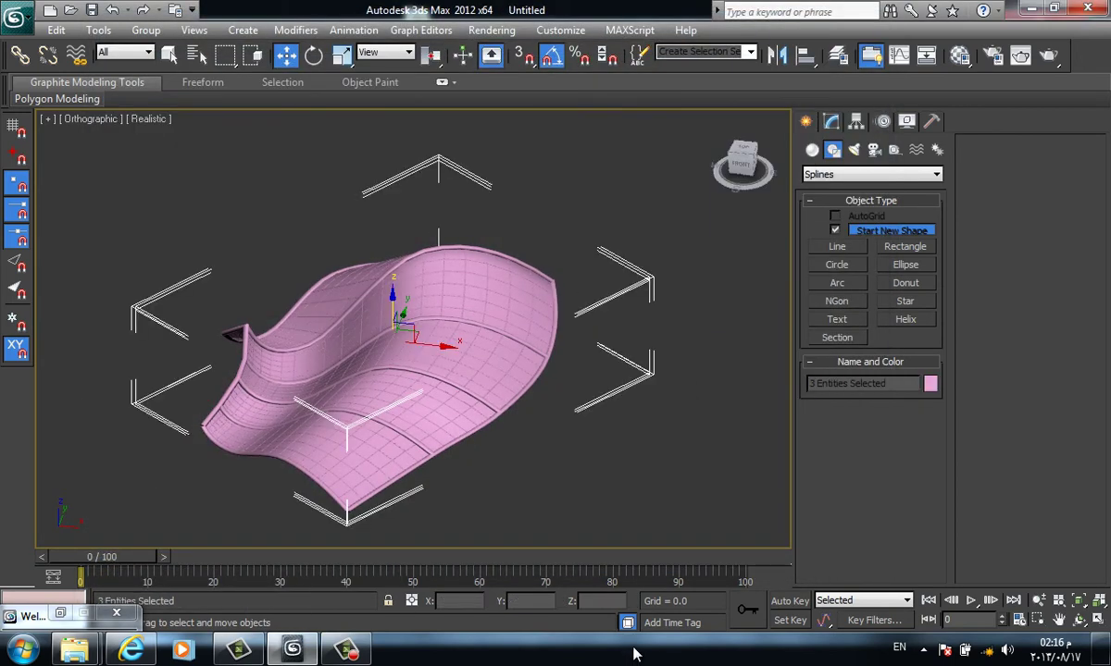
key(Delete)
key(p)
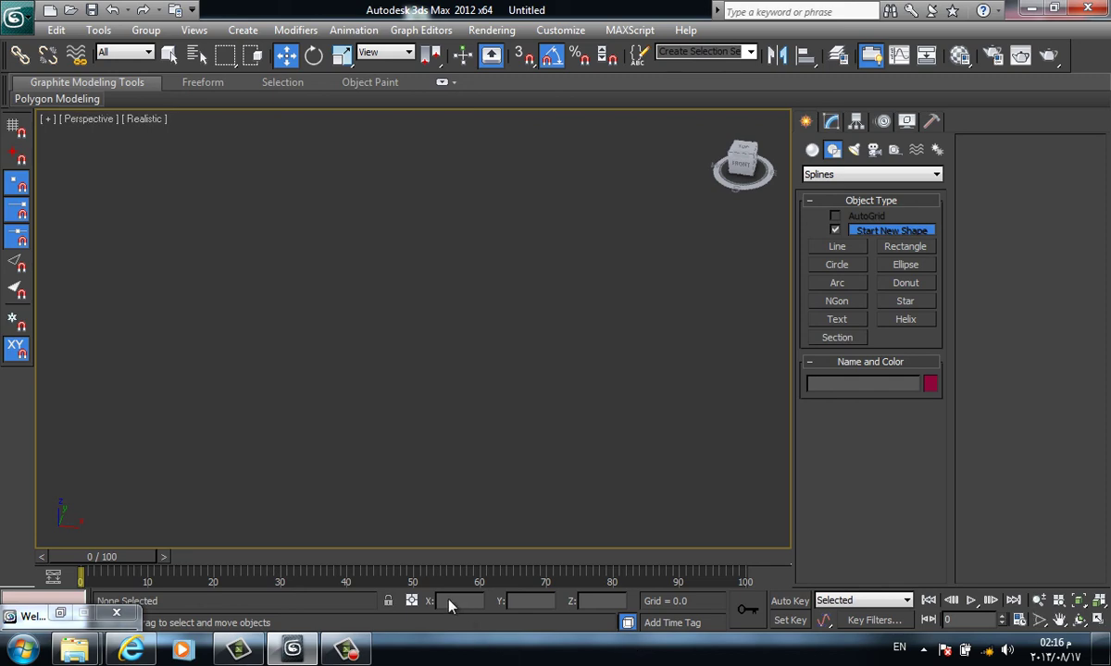